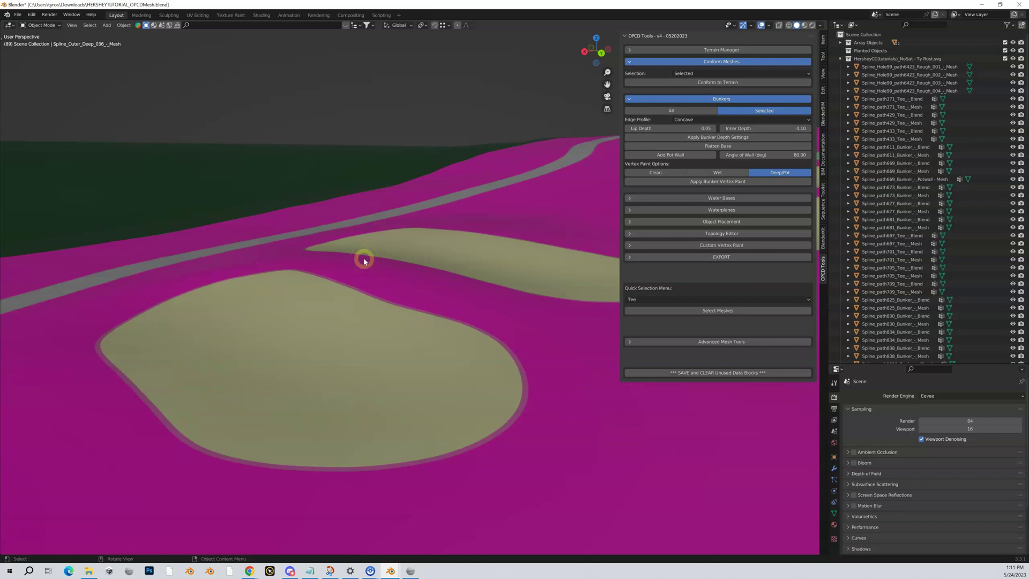
Step: Orbit, pan and zoom across the golf course to locate the bunkers
mouse_move(468, 285)
middle_mouse_down()
mouse_move(440, 284)
mouse_move(496, 274)
mouse_move(475, 287)
middle_mouse_up()
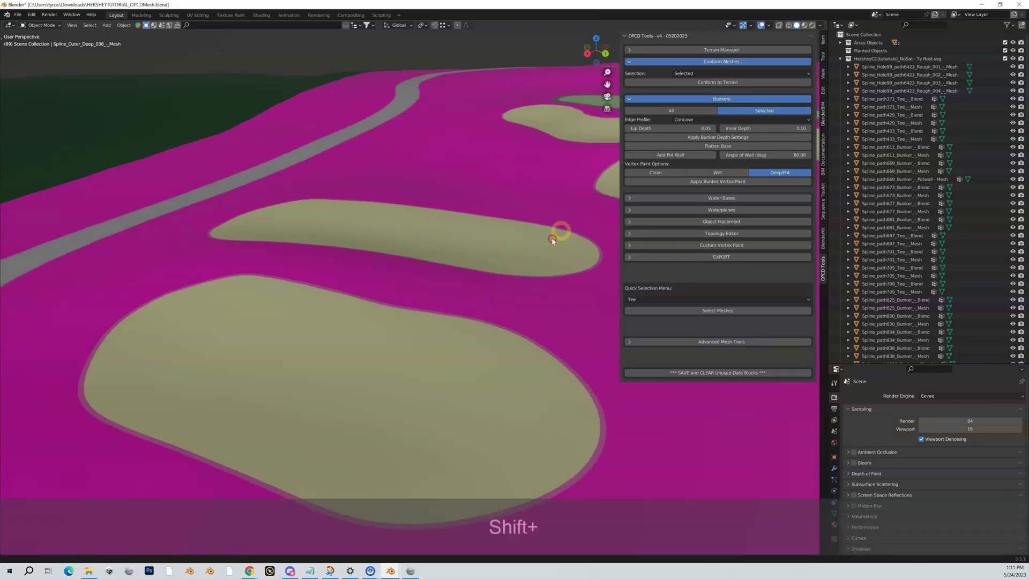
middle_click_drag(553, 241, 211, 376, "shift")
scroll(388, 294, "up", 5)
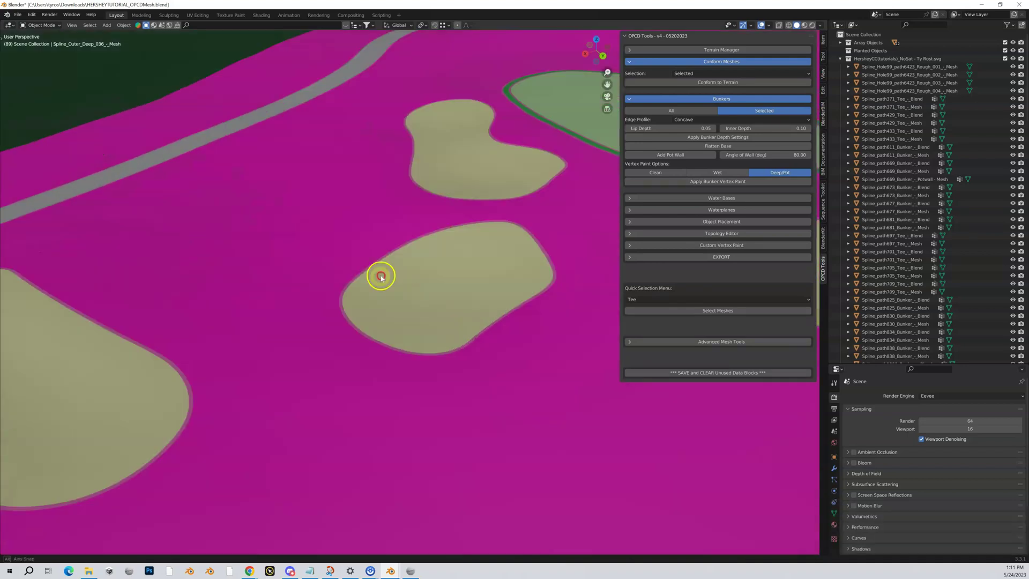
middle_click_drag(386, 287, 330, 374, "shift")
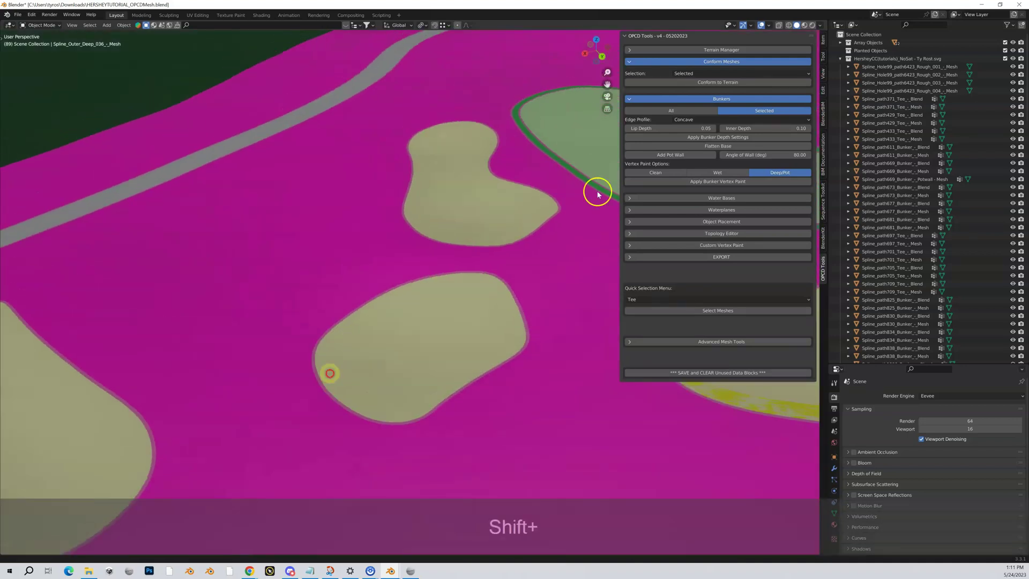
scroll(559, 186, "up", 1)
scroll(498, 230, "up", 1)
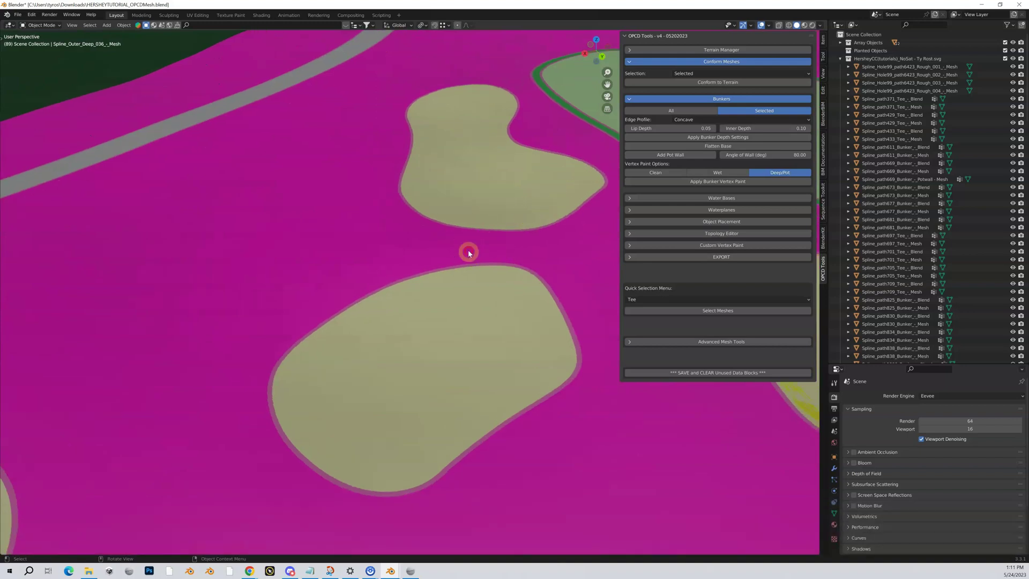
middle_click_drag(469, 253, 473, 225)
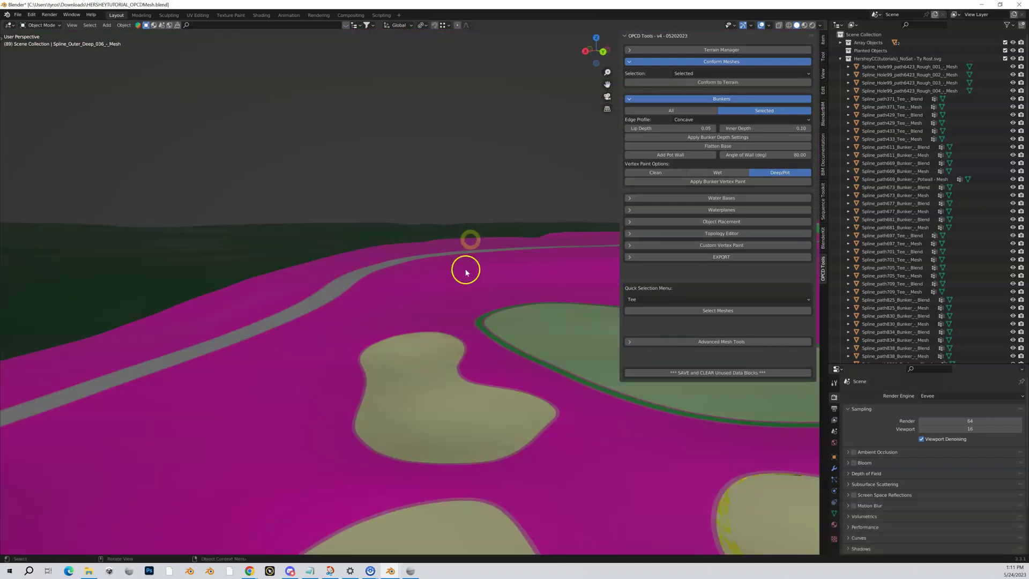
middle_click_drag(461, 287, 461, 300)
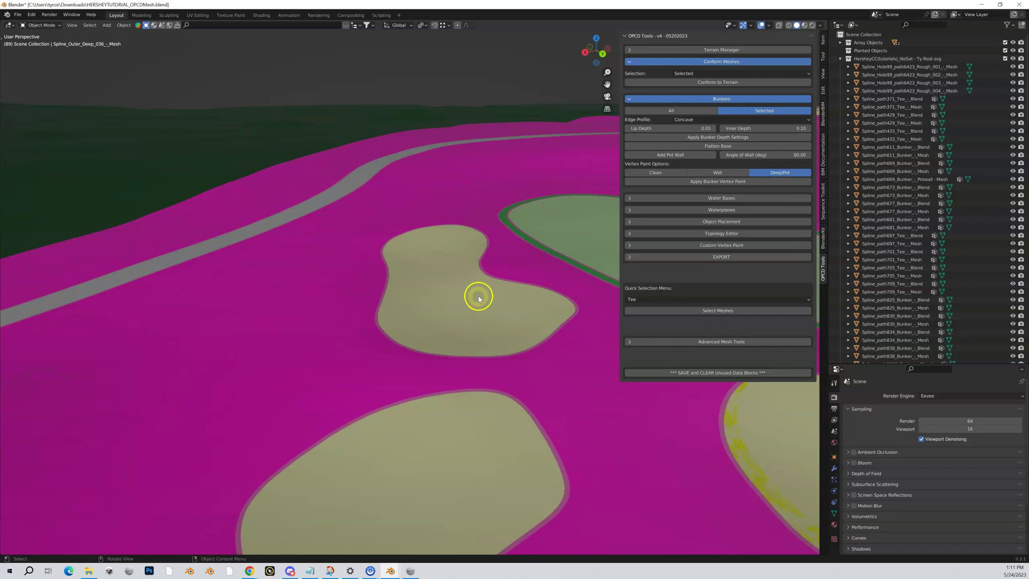
scroll(479, 299, "up", 1)
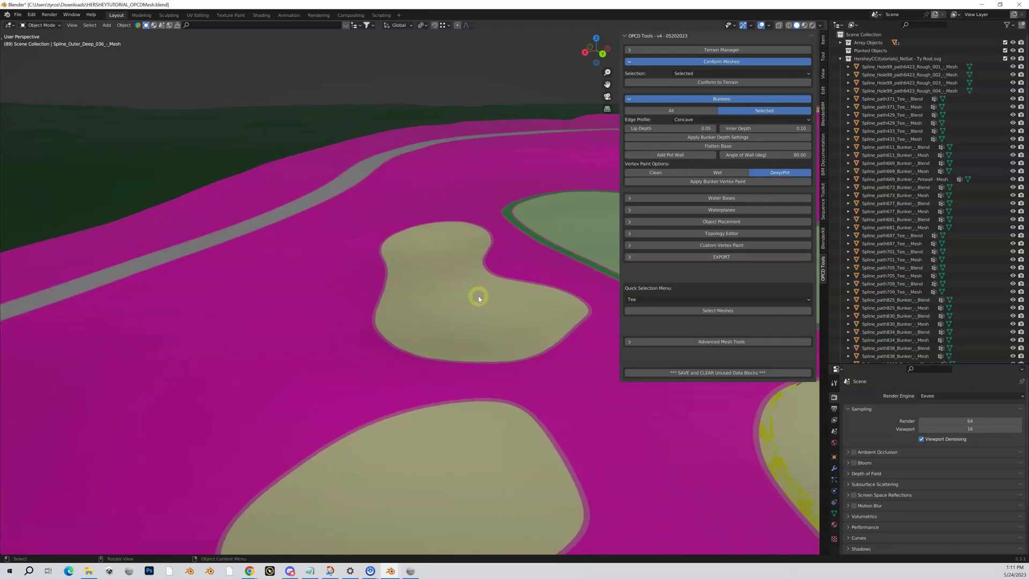
Step: Select Spline_path611_Bunker_-_Mesh and frame it close up from a low angle
left_click(479, 298)
key("KP_Decimal")
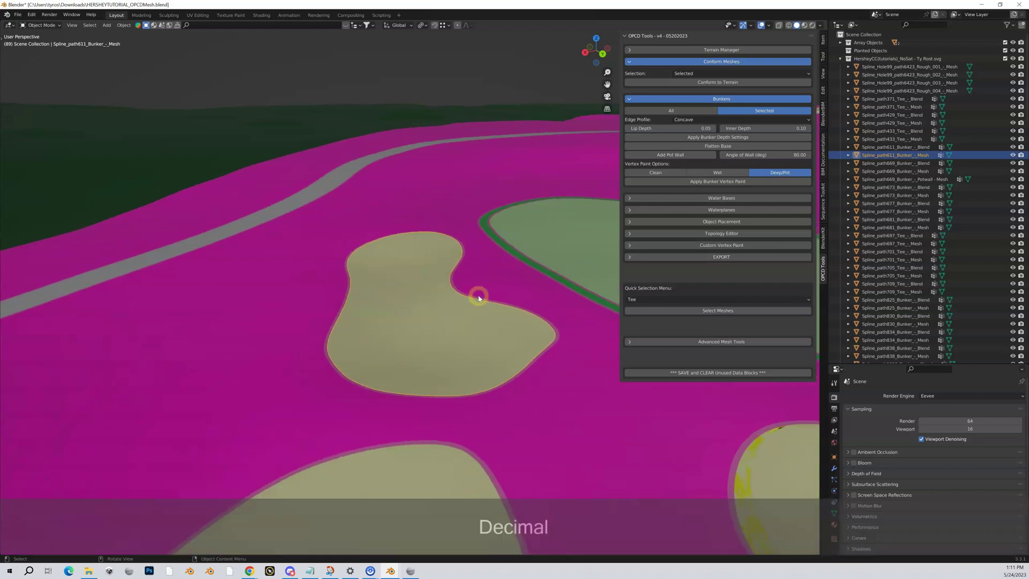
scroll(479, 298, "up", 4)
middle_click_drag(477, 294, 462, 291)
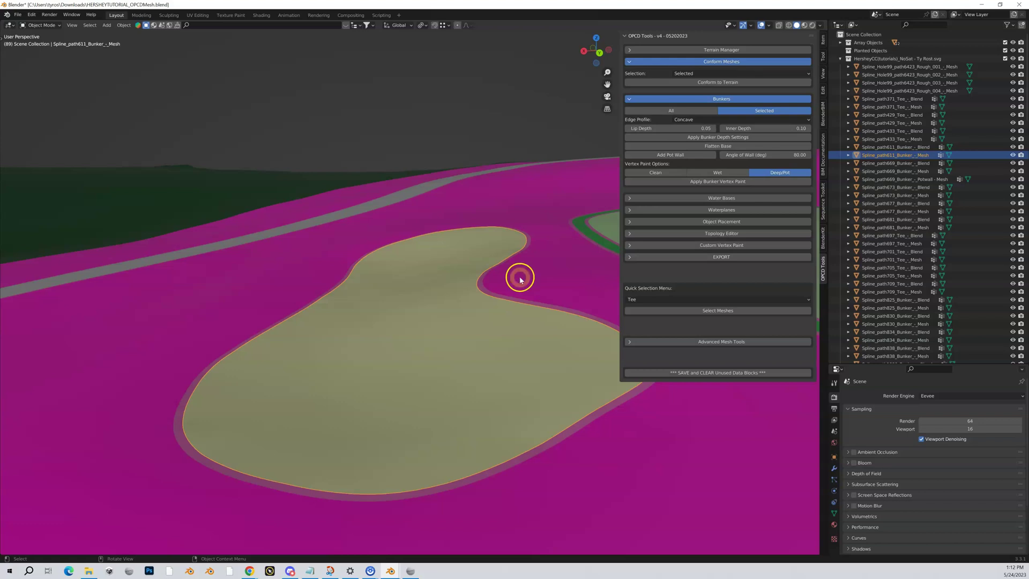
Step: Collapse the Conform Meshes panel and set the Bunkers target to Selected
left_click(628, 62)
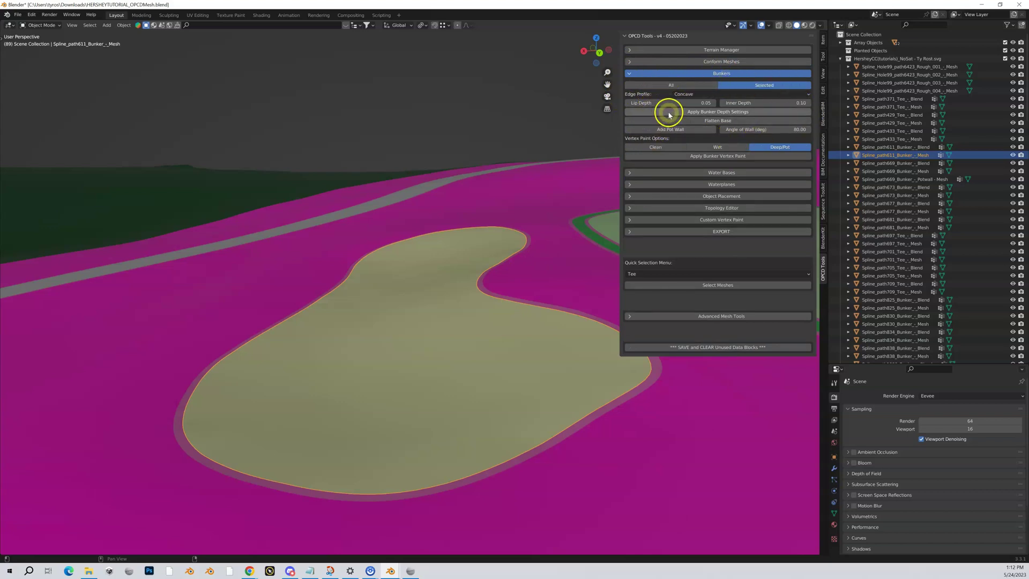
left_click(496, 281)
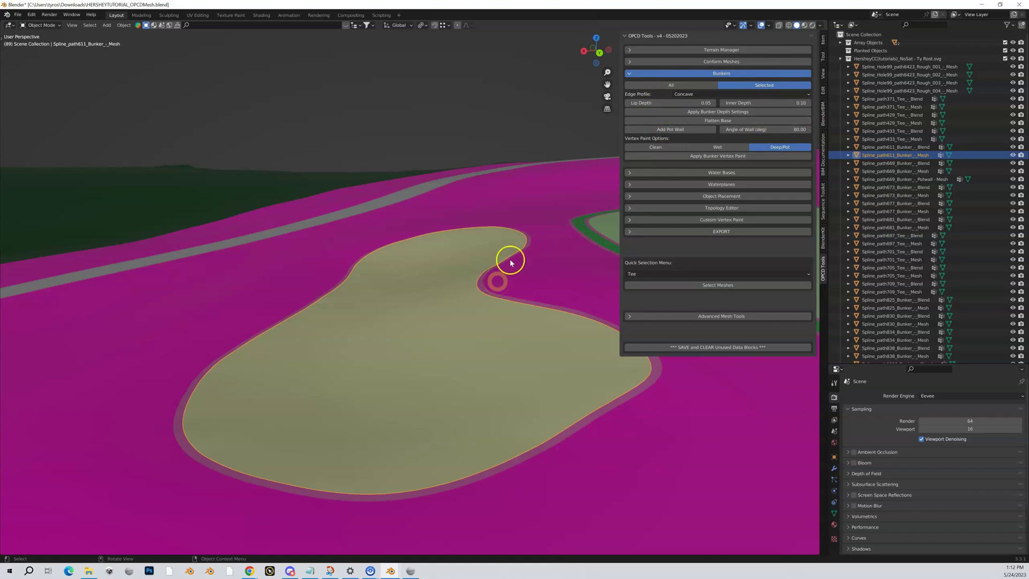
left_click(666, 85)
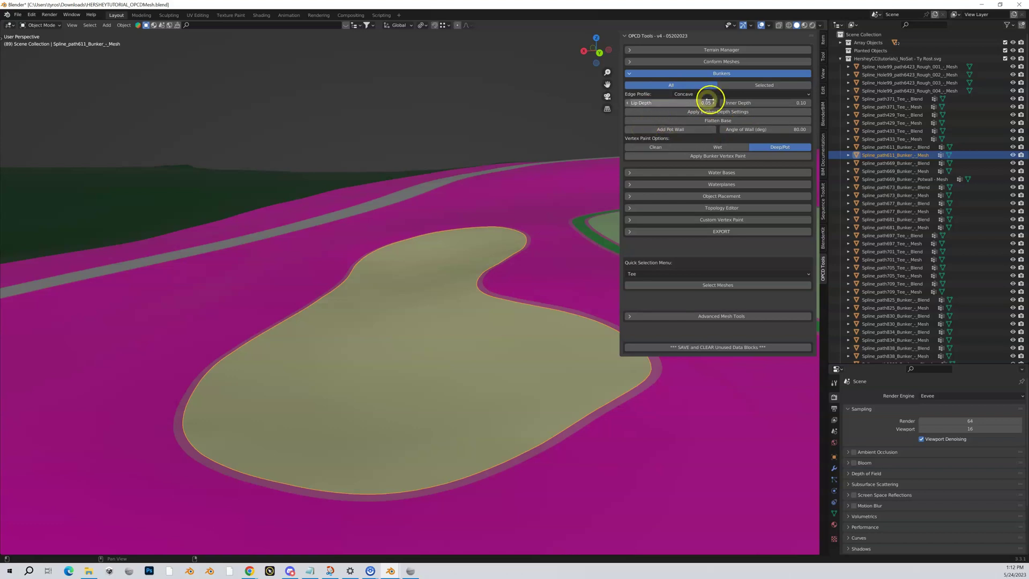
left_click(740, 86)
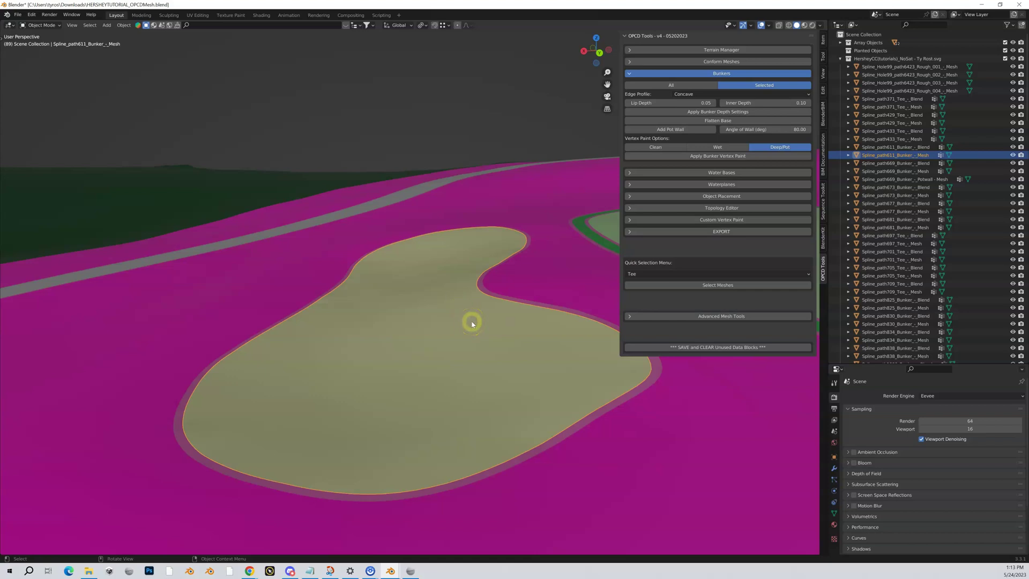
scroll(471, 321, "up", 2)
scroll(471, 321, "down", 2)
middle_click_drag(464, 350, 459, 349)
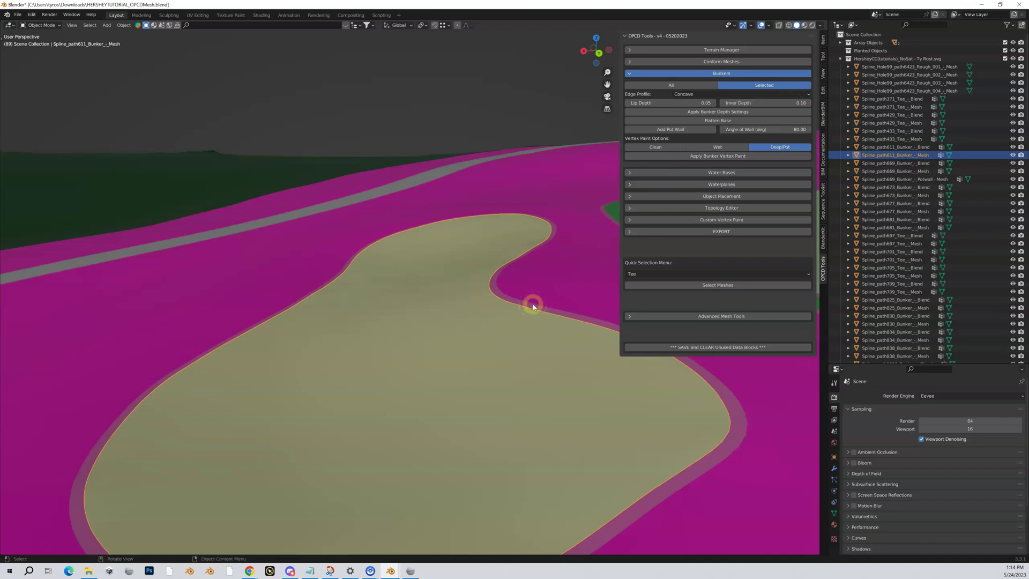
middle_click_drag(532, 307, 452, 307)
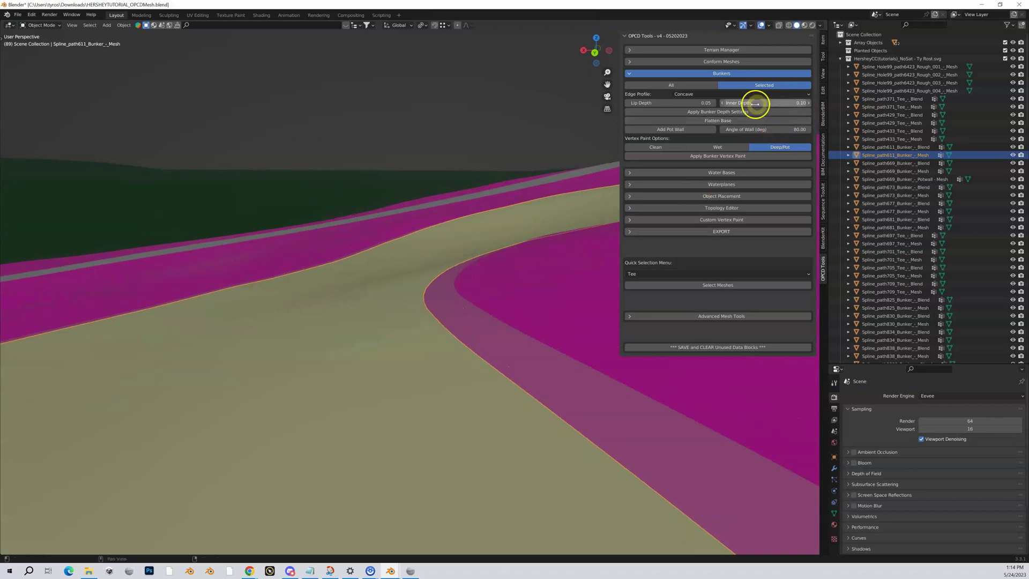
Step: Enable the Wireframe viewport overlay and zoom in on the bunker edge
left_click(497, 294)
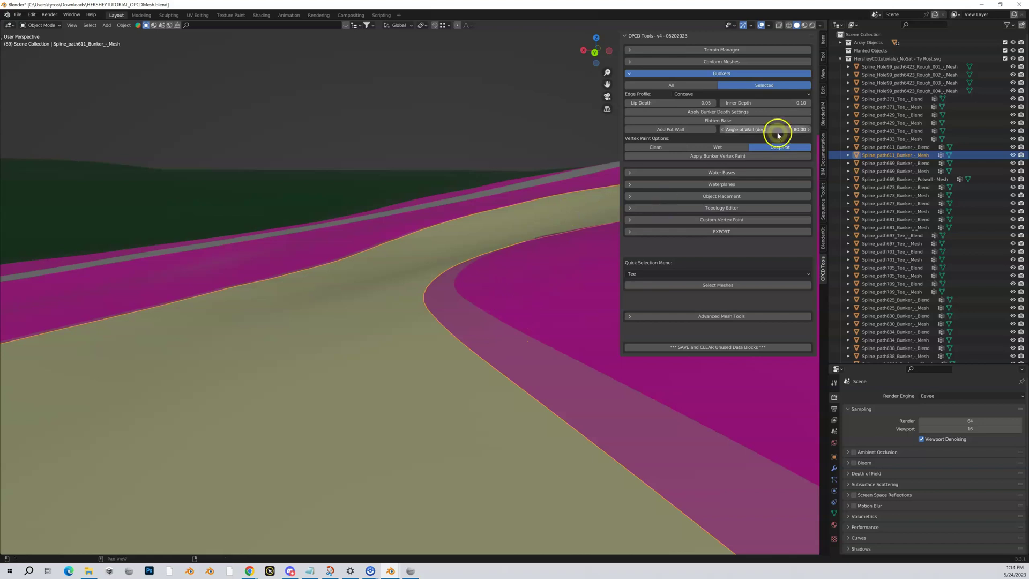
left_click(770, 26)
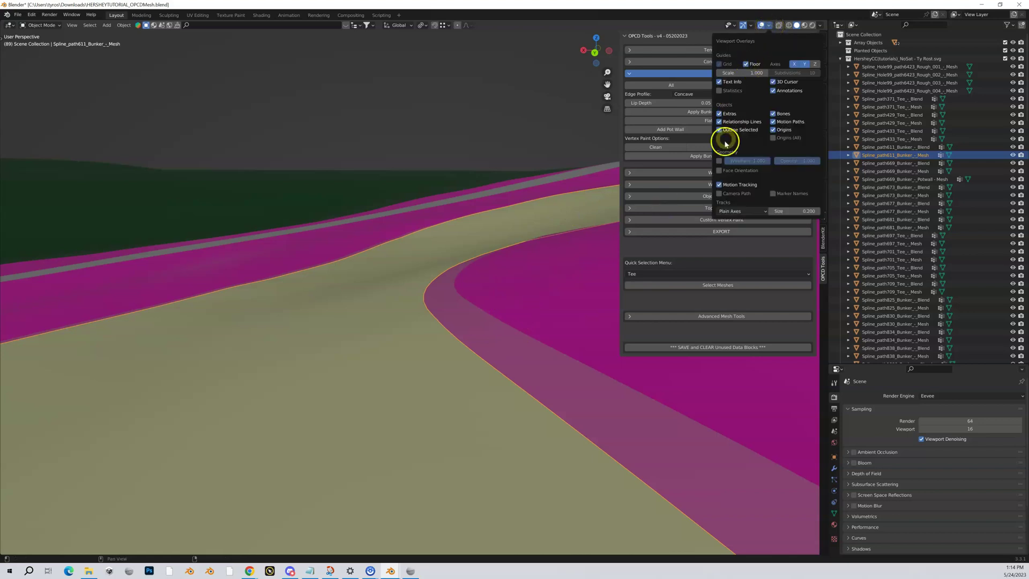
left_click(718, 160)
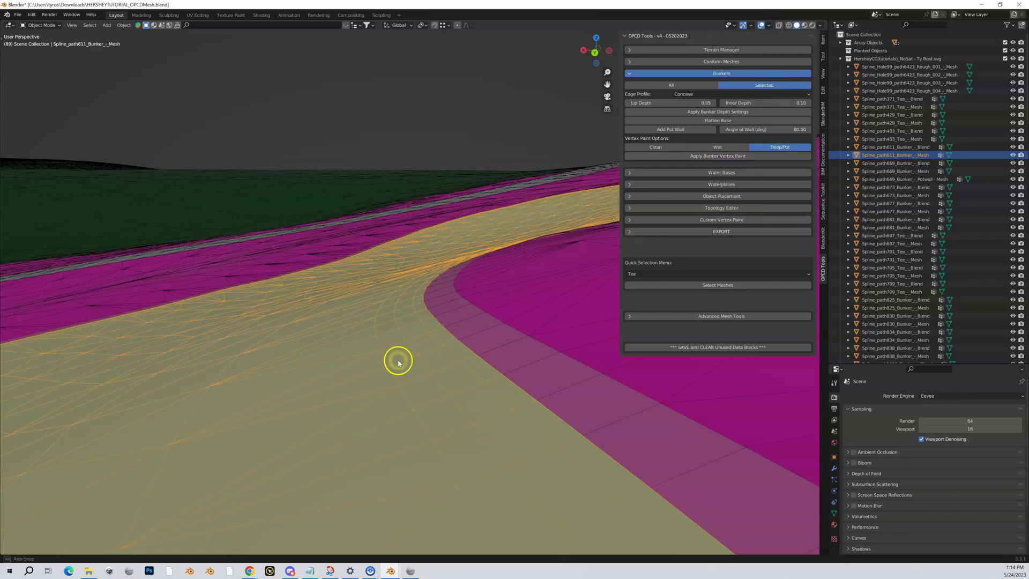
scroll(398, 362, "up", 2)
scroll(397, 362, "up", 1)
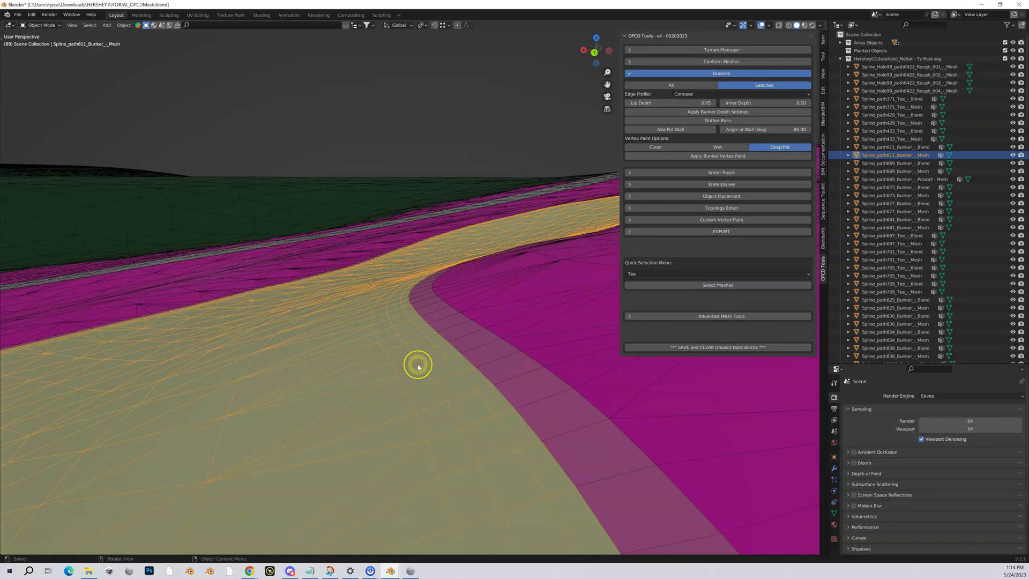
scroll(418, 367, "up", 1)
scroll(418, 367, "up", 1)
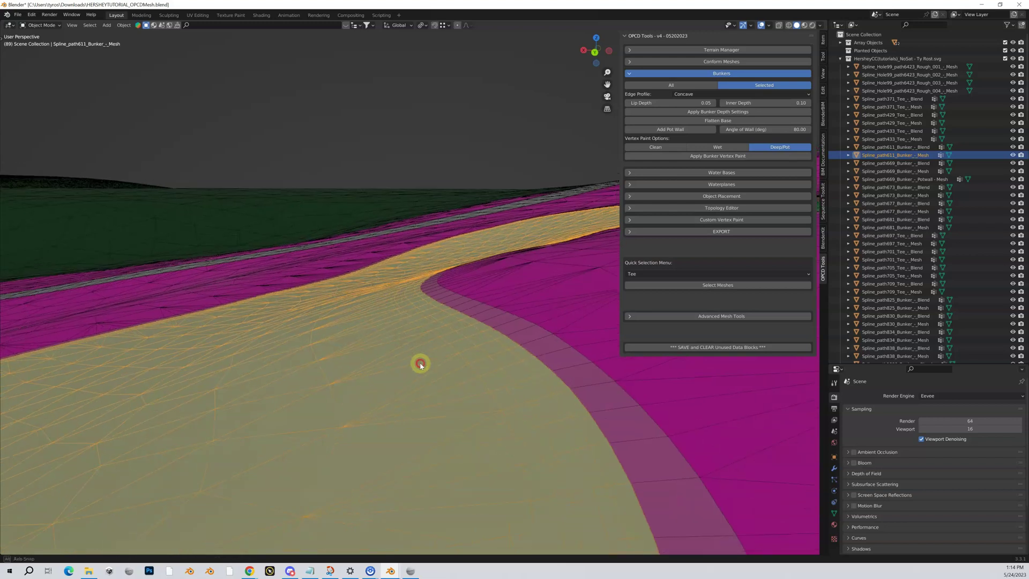
scroll(419, 364, "up", 1)
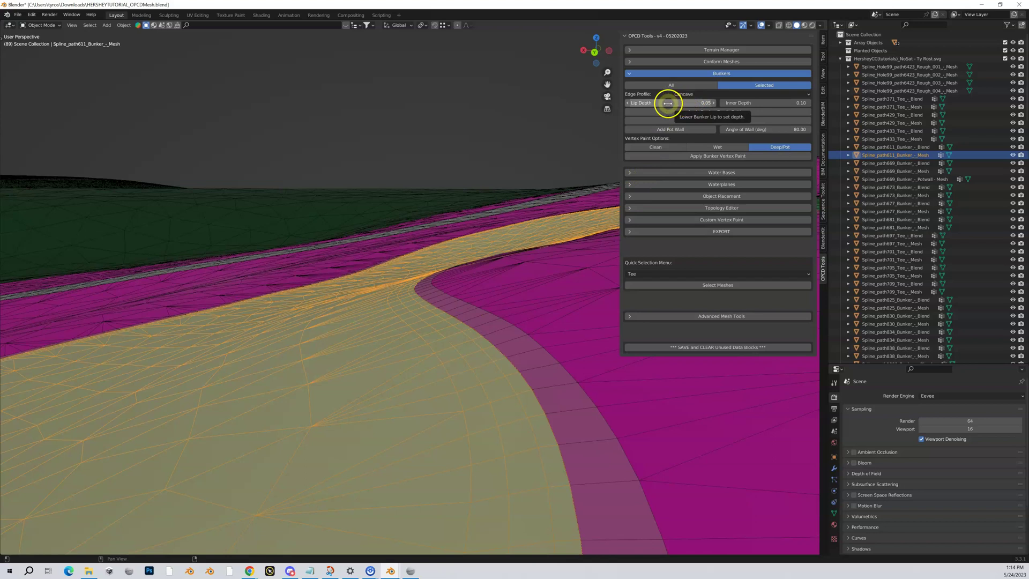
Step: Set Inner Depth to 0 and Lip Depth to .1, then apply the bunker depth settings
left_click(752, 102)
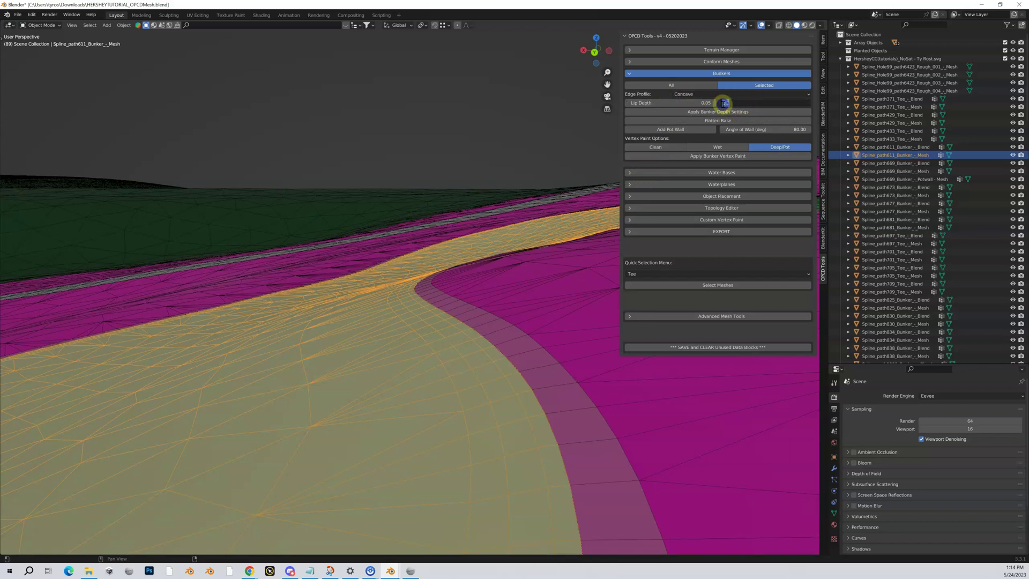
type("0")
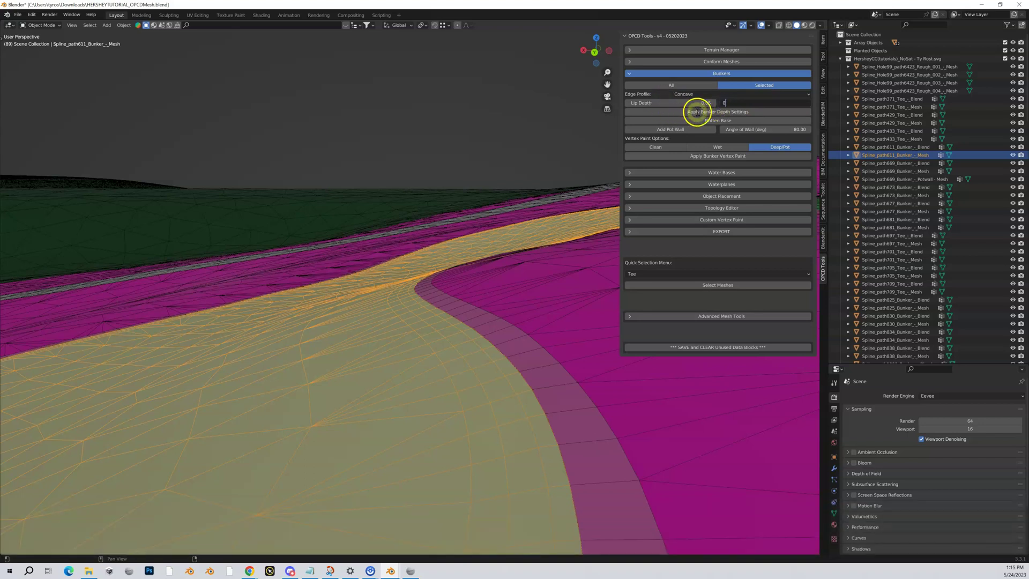
key("Return")
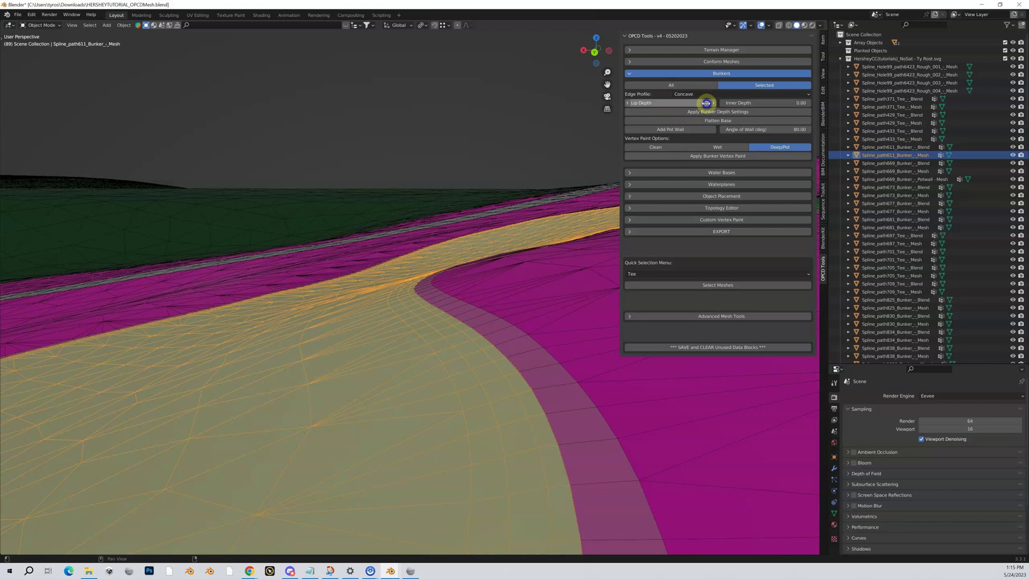
left_click(706, 103)
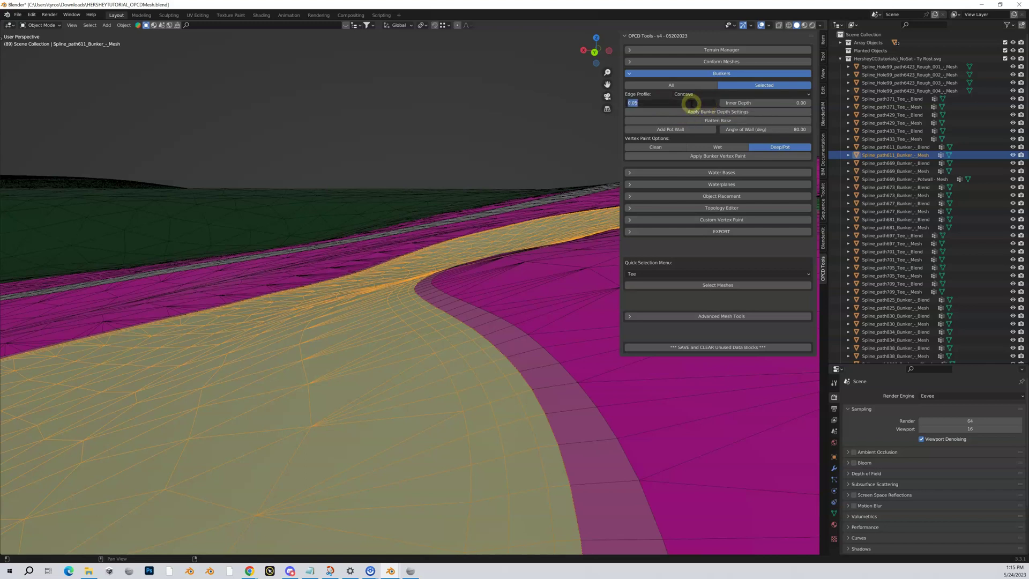
key("BackSpace")
type(".1")
left_click(698, 115)
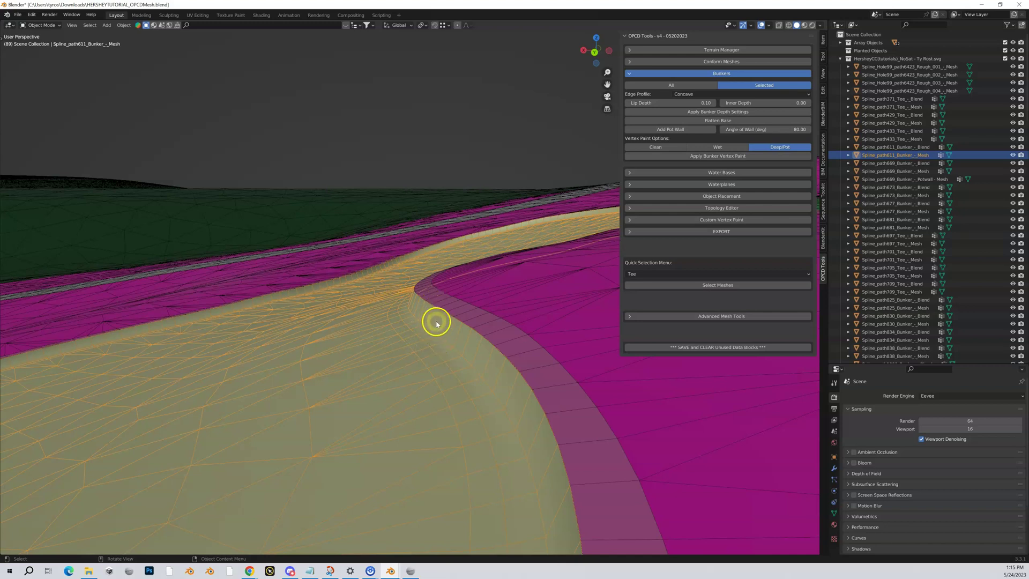
Step: Undo that change, reapply with Lip Depth 0.60, and orbit to view the tall wall
left_click(482, 288)
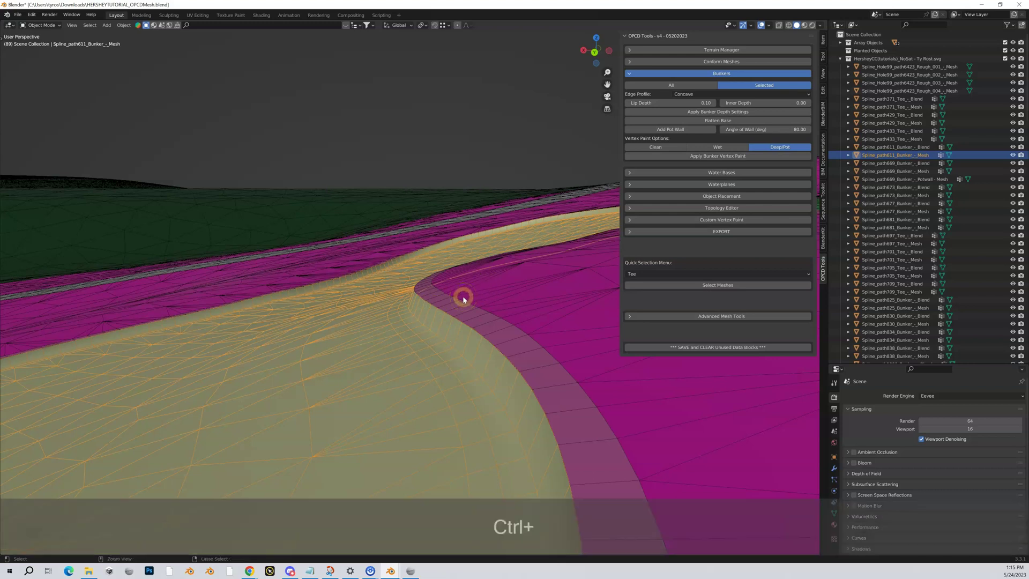
key("ctrl+z")
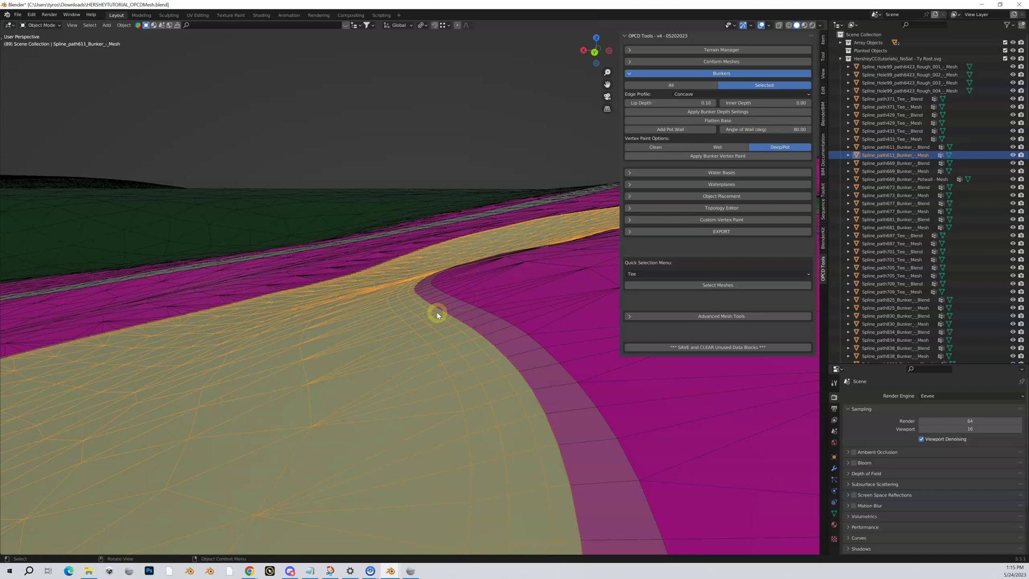
left_click(652, 104)
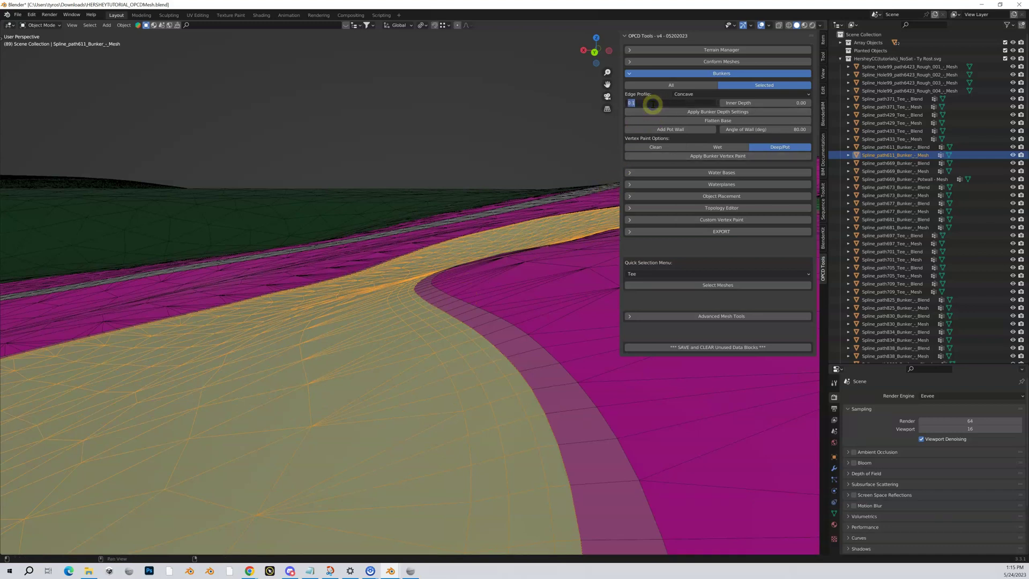
key("BackSpace")
left_click(689, 114)
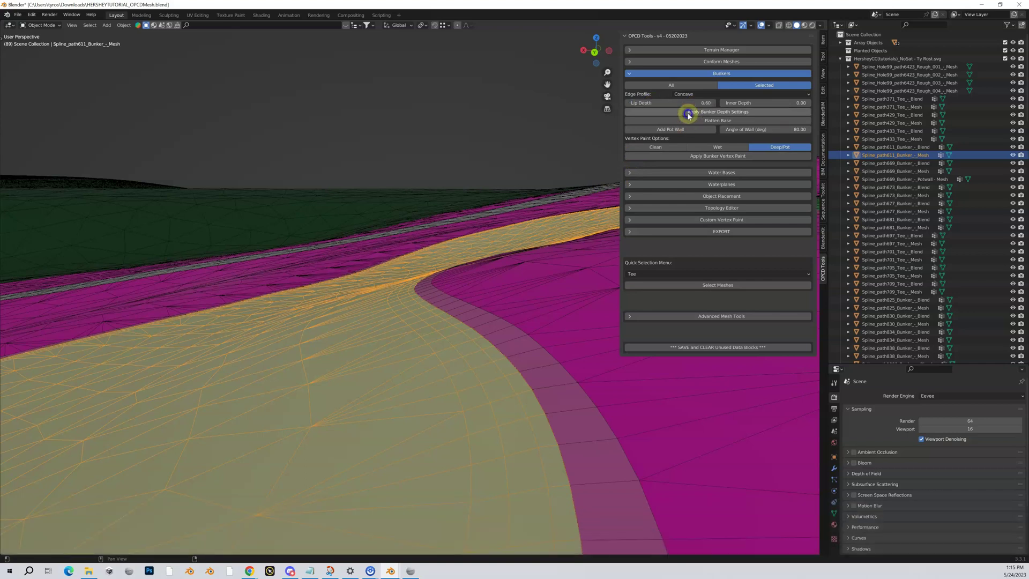
middle_click_drag(349, 374, 308, 395)
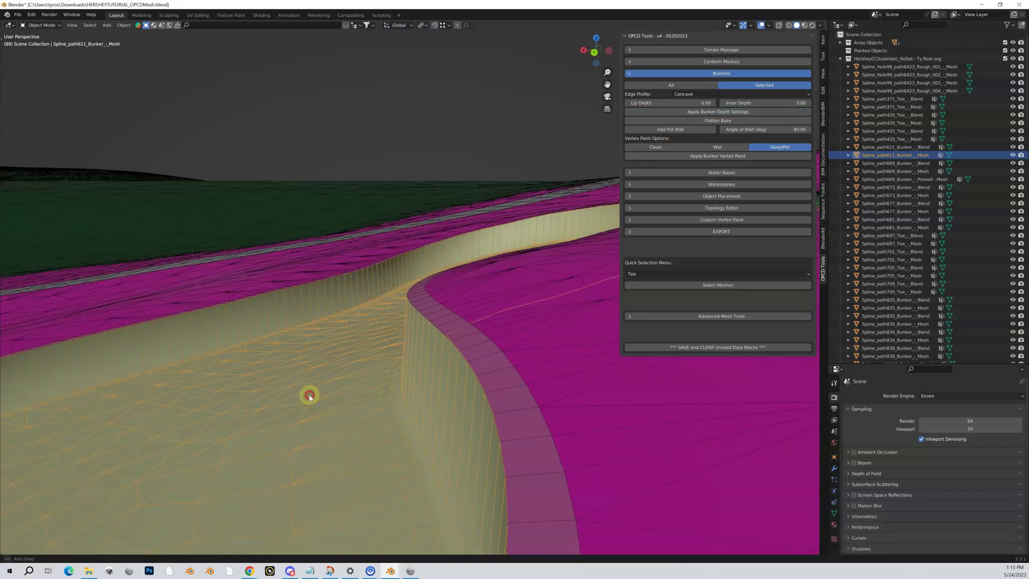
Step: Conform the bunker to the terrain, leaving the Conform Meshes selection on Selected
left_click(629, 63)
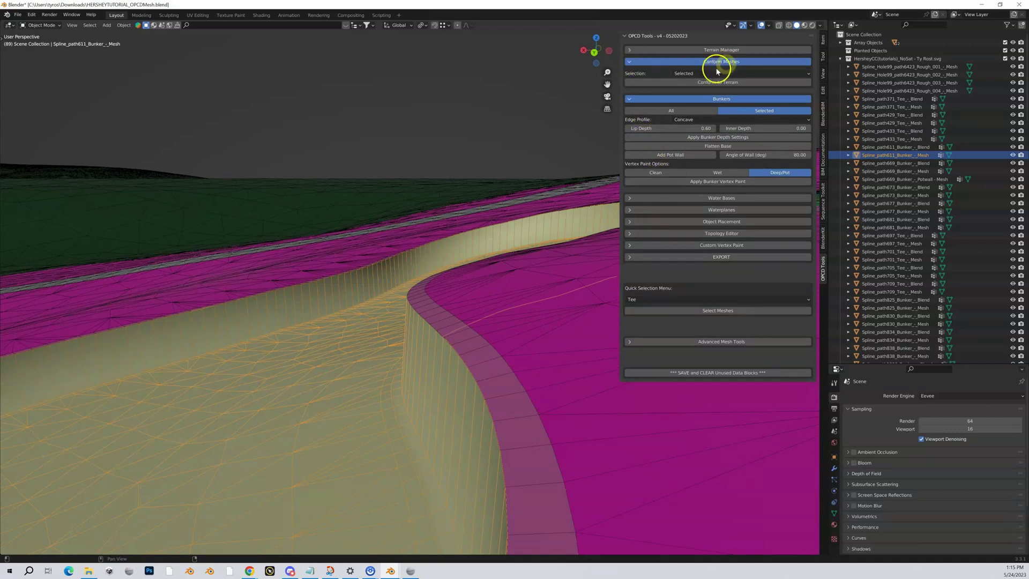
left_click(695, 82)
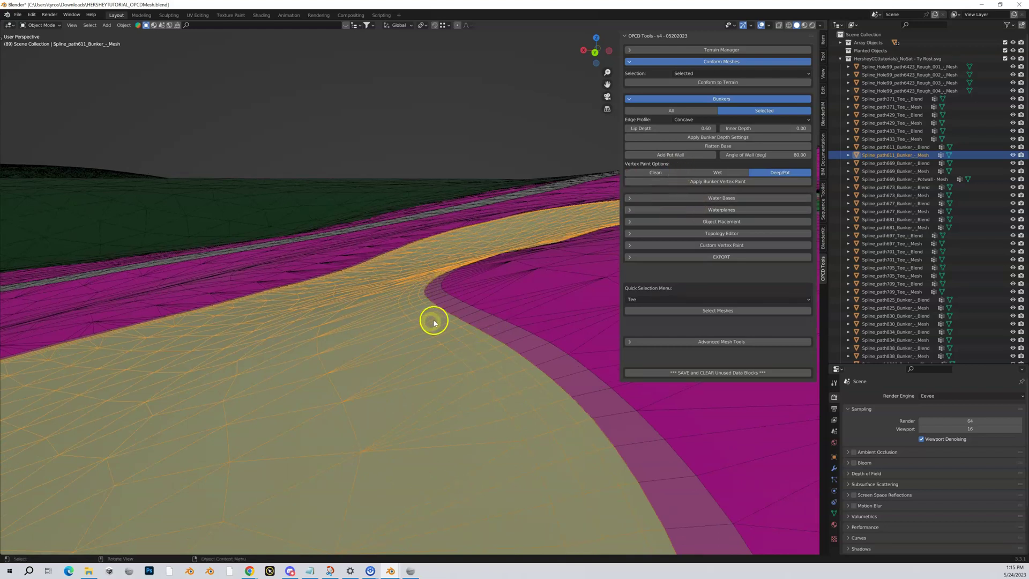
left_click(679, 155)
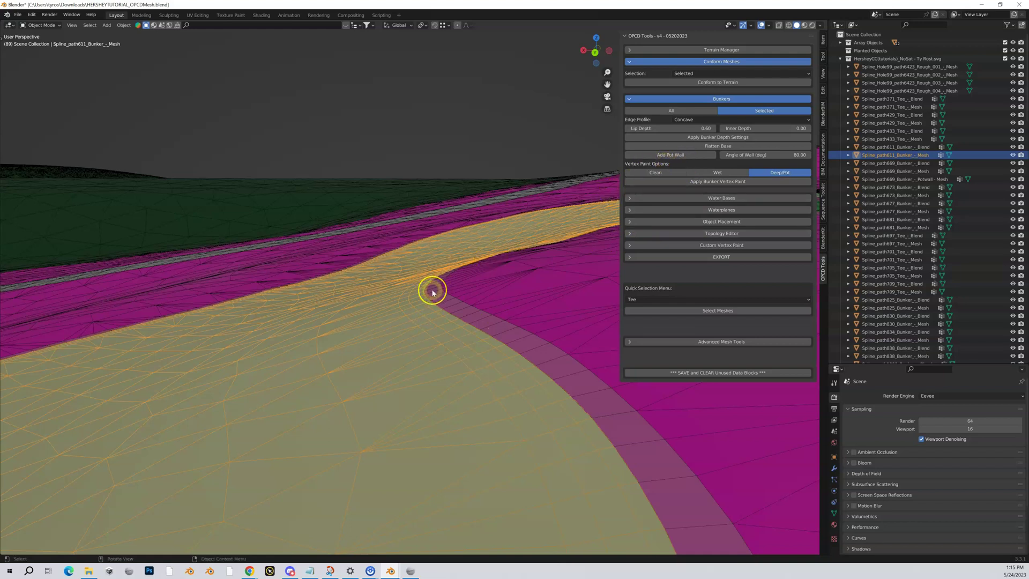
left_click(687, 74)
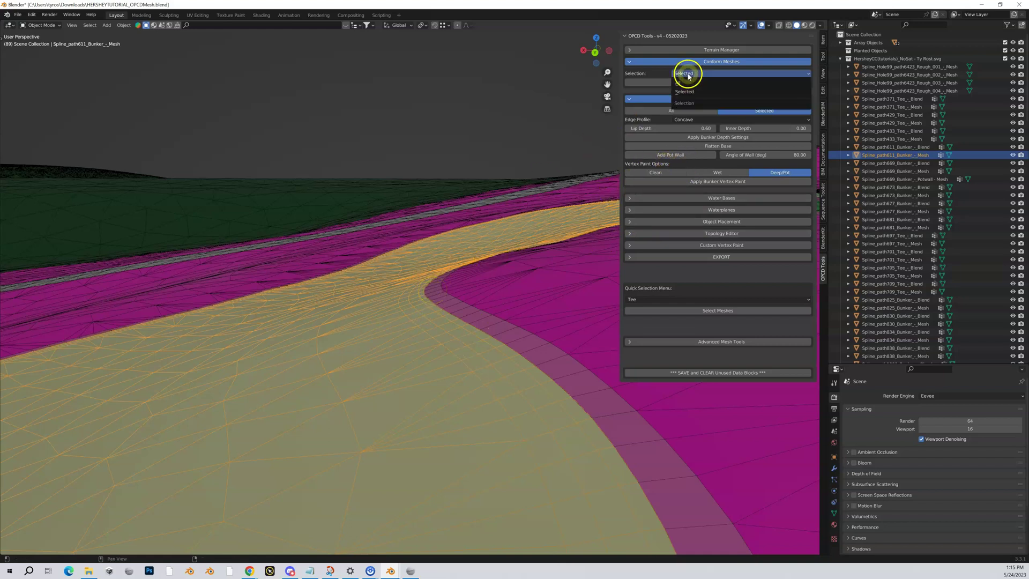
left_click(679, 82)
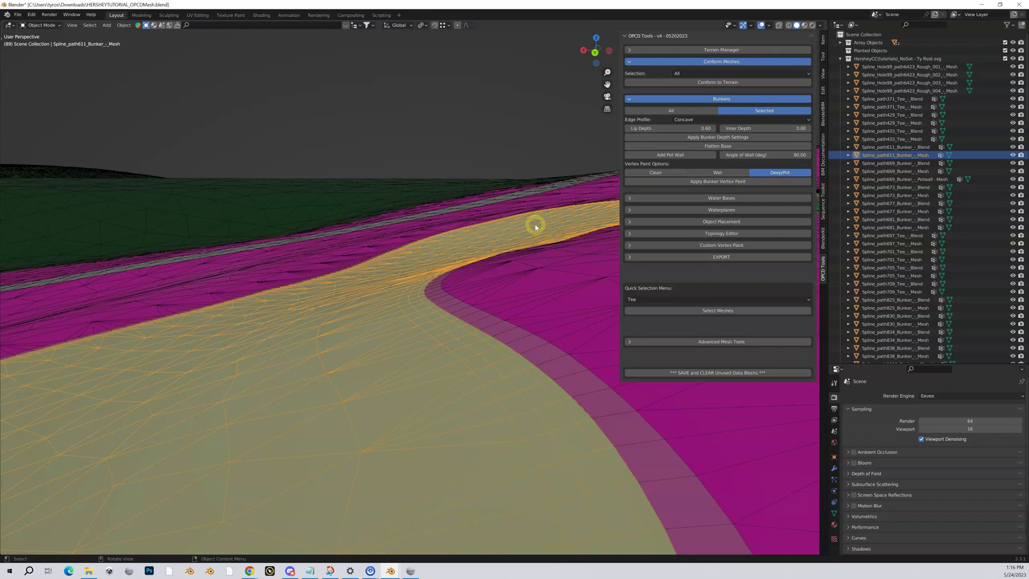
left_click(759, 73)
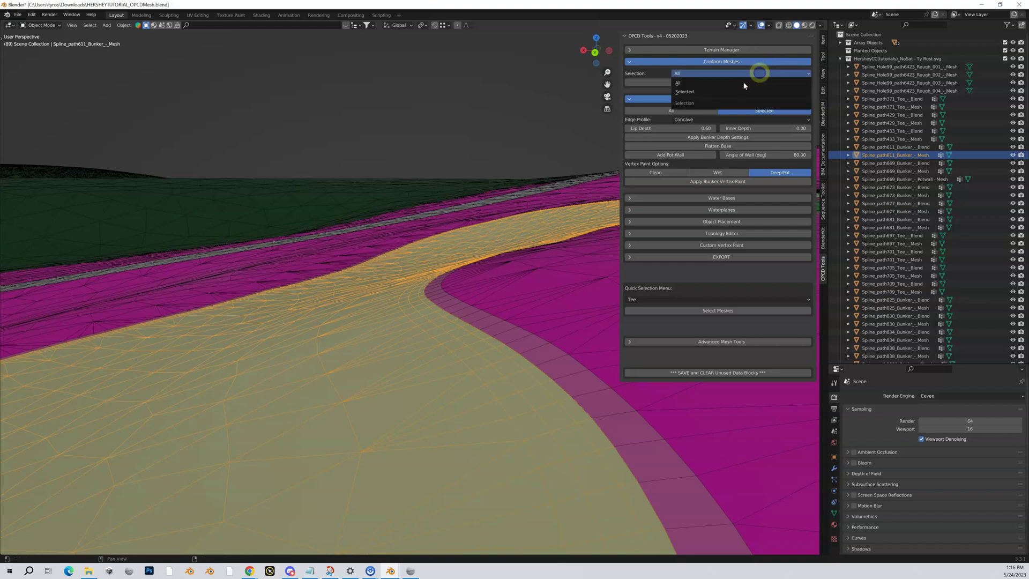
left_click(735, 91)
left_click(670, 153)
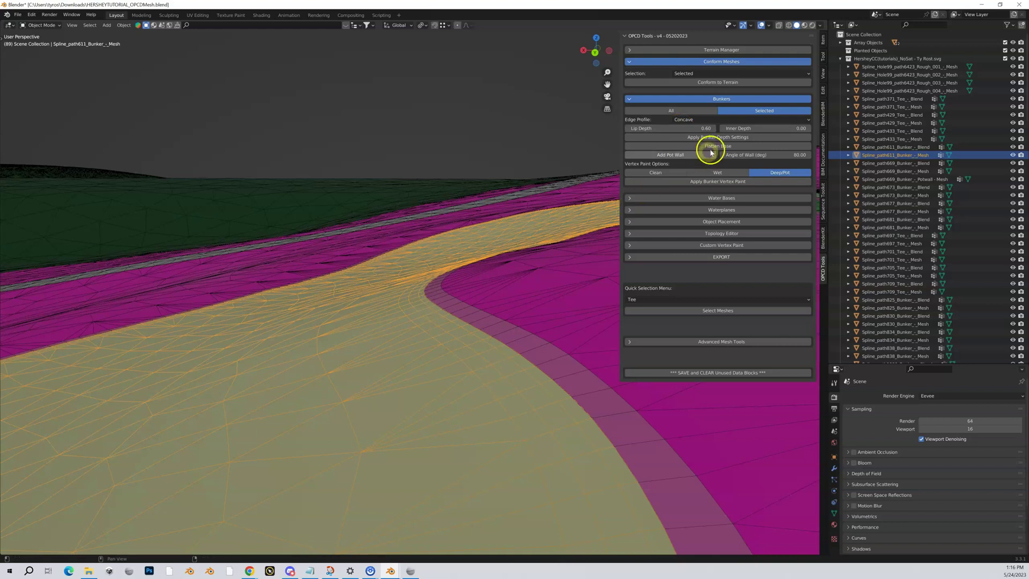
Step: Set the bunker's Lip Depth to 0
left_click(701, 129)
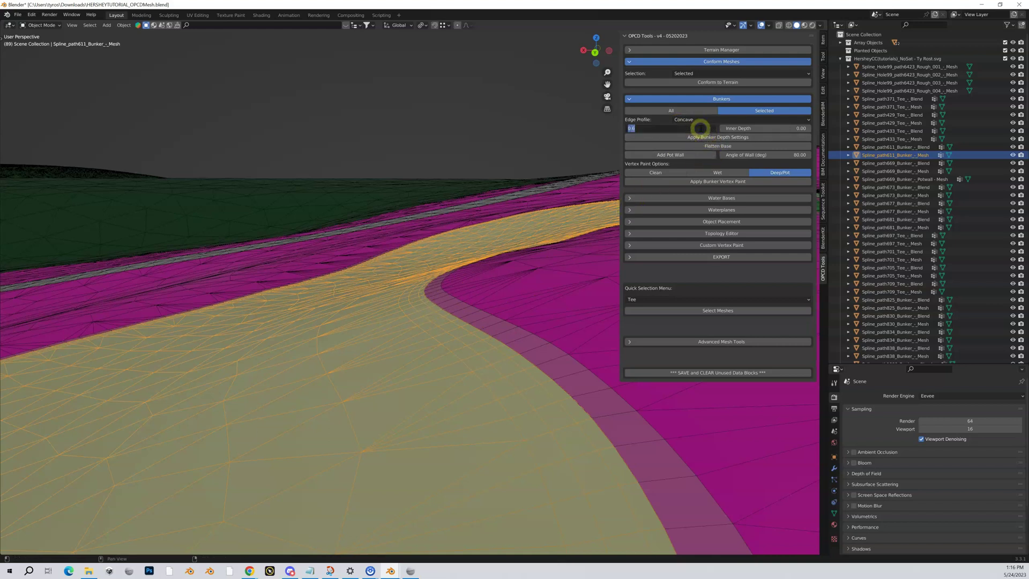
type("0")
key("Return")
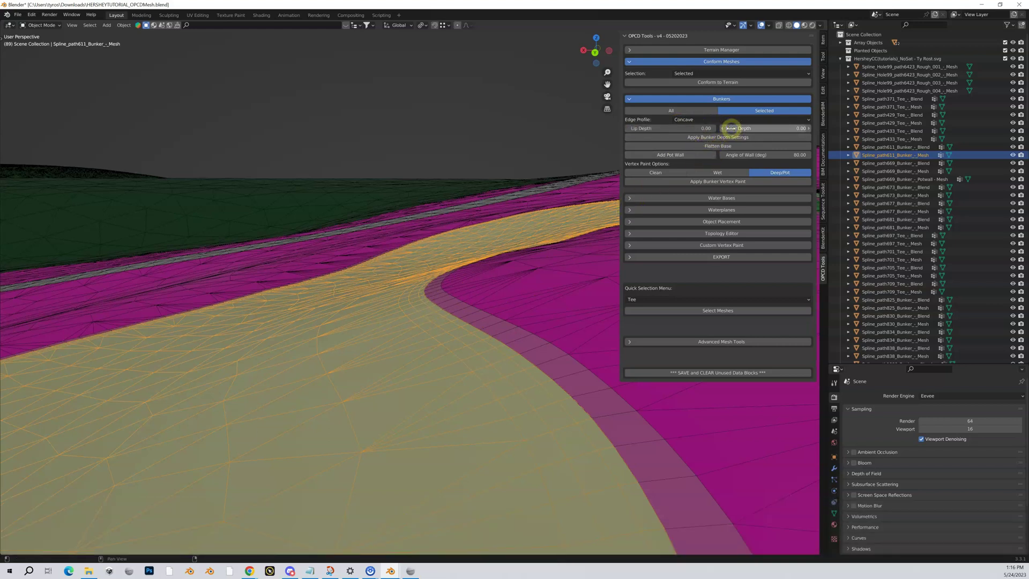
Step: Apply Inner Depth 0.50, then Lip Depth 0.20, reapplying the bunker depth settings each time
left_click(731, 129)
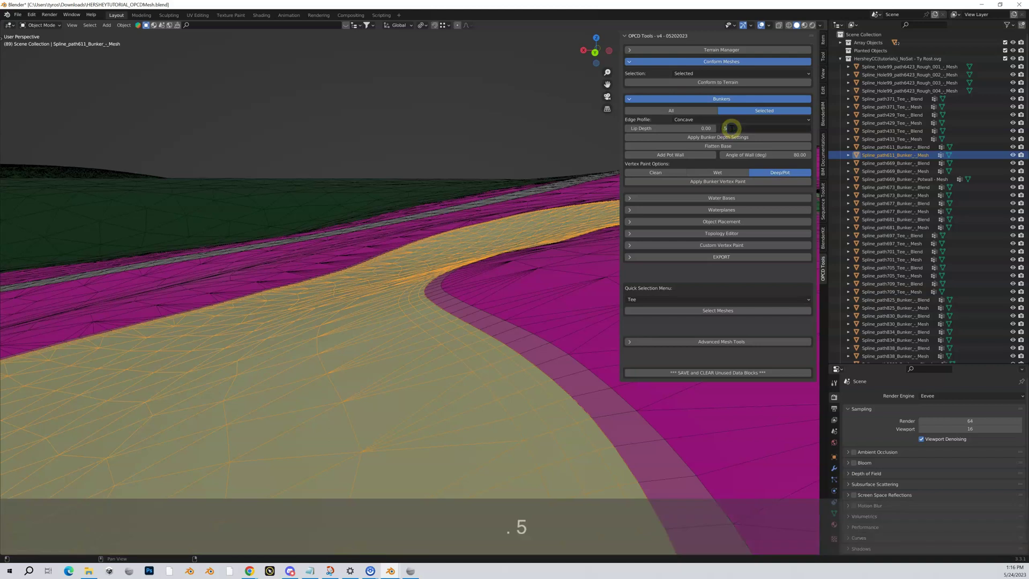
key("Return")
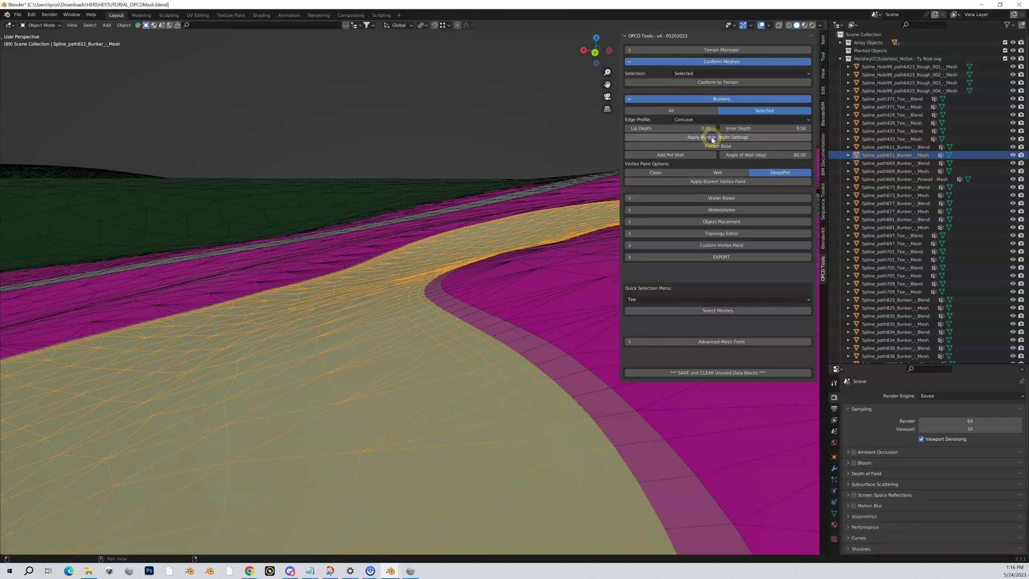
left_click(712, 138)
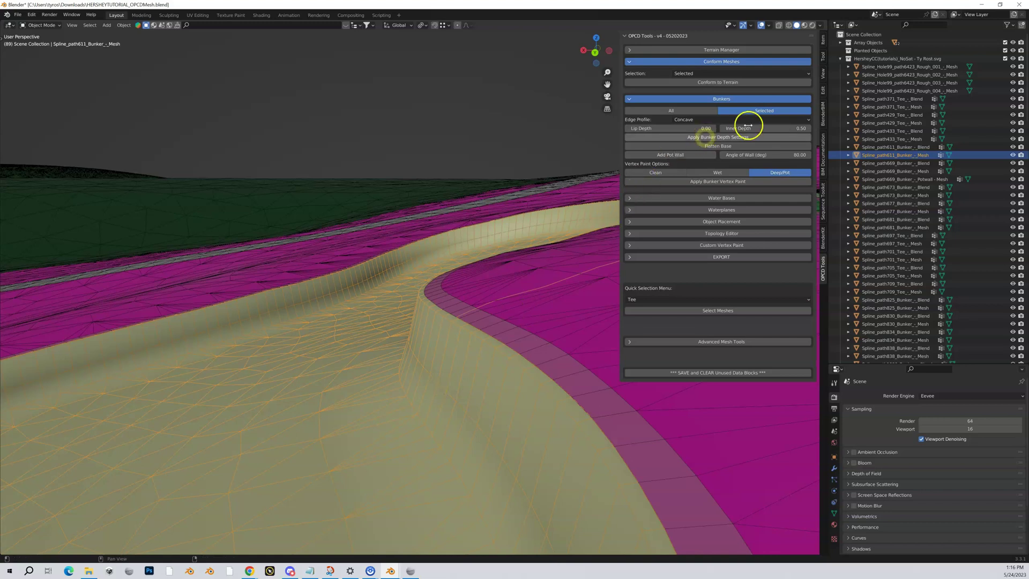
left_click(707, 129)
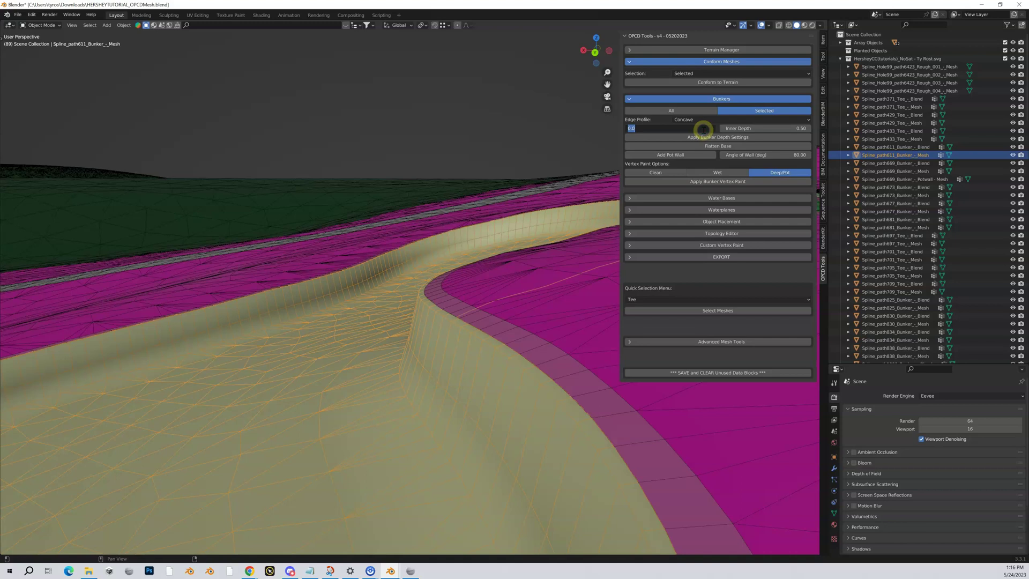
key("BackSpace")
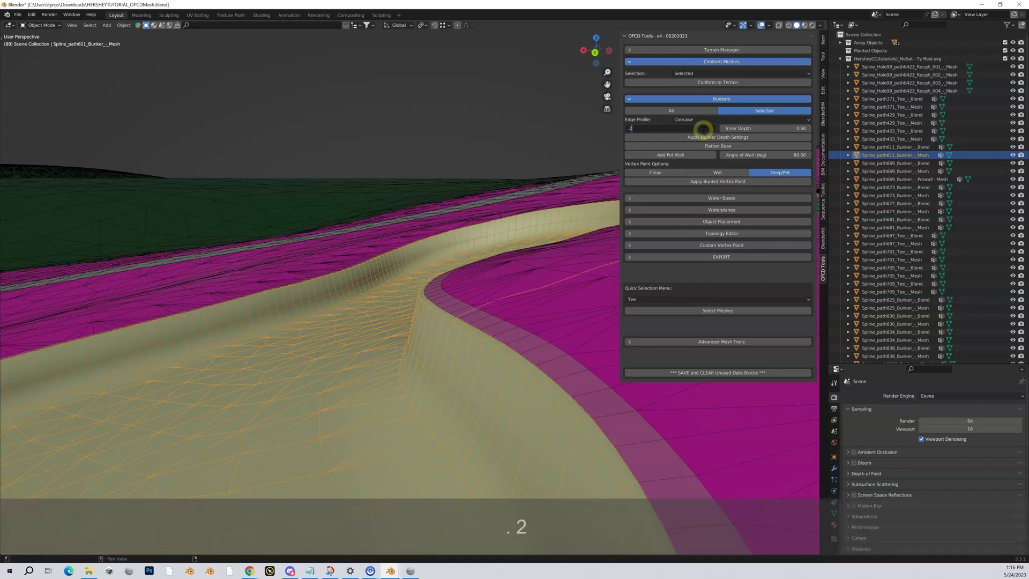
type(".2")
left_click(722, 137)
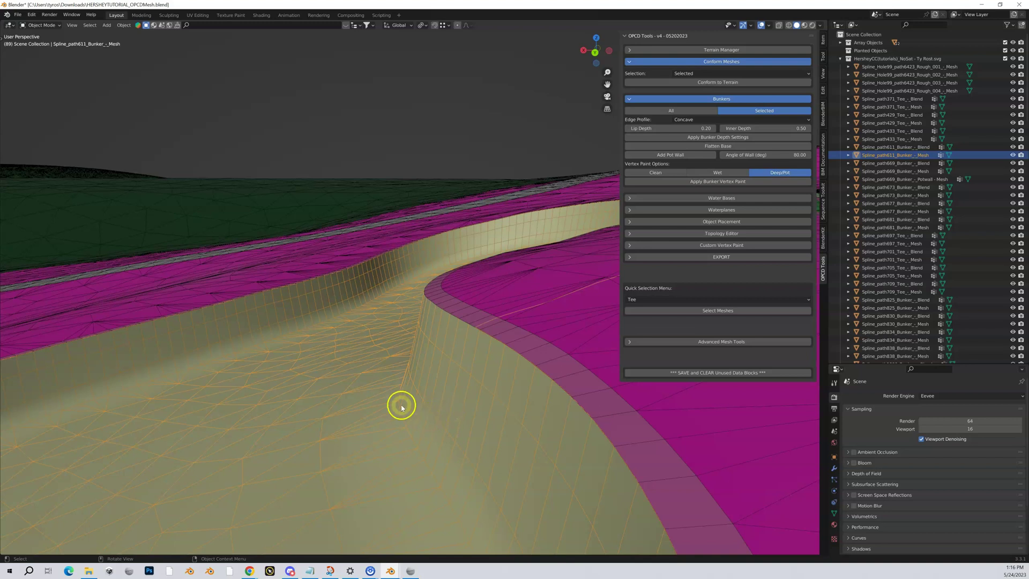
middle_click_drag(400, 406, 438, 382)
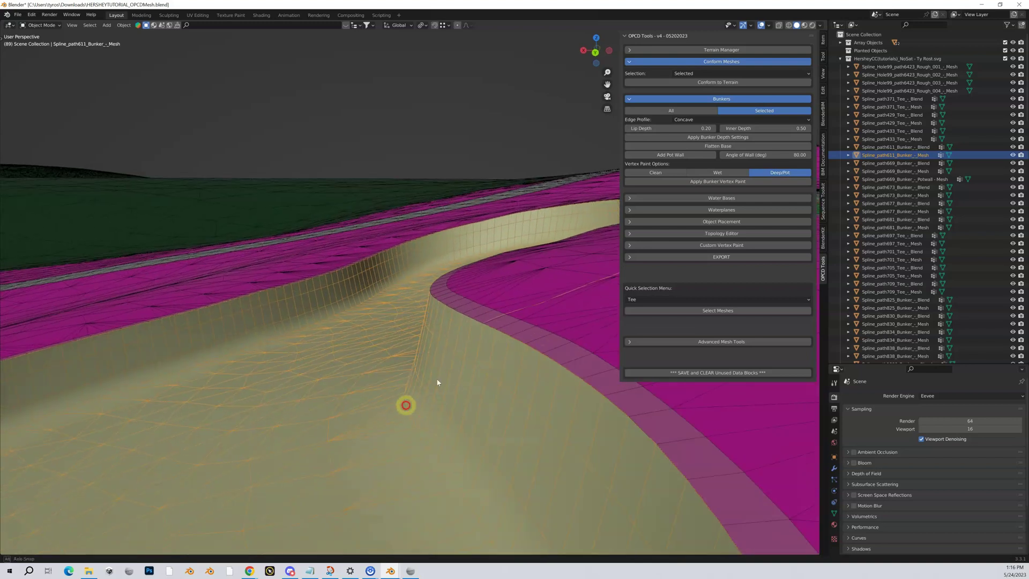
left_click(662, 128)
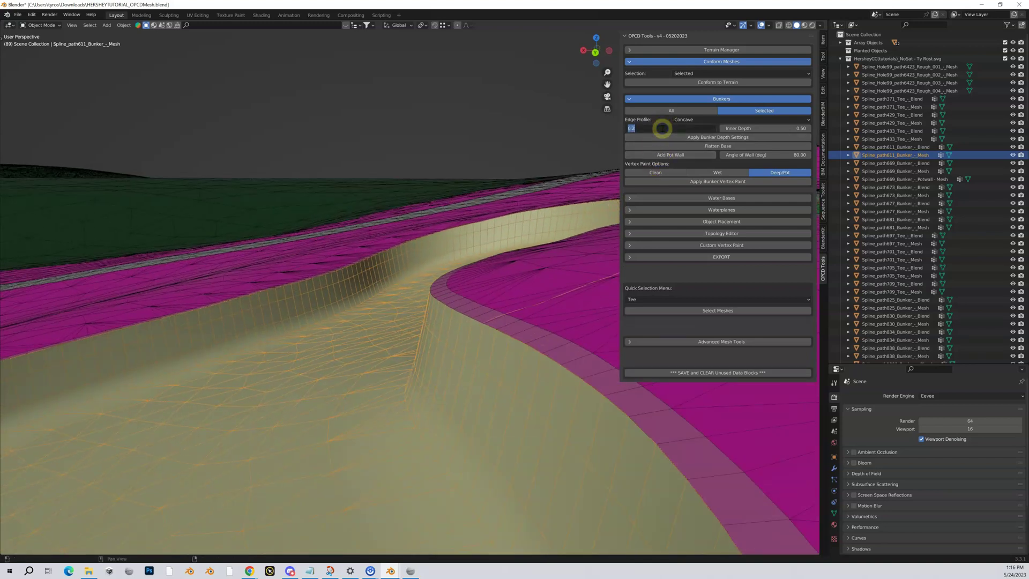
type(".05")
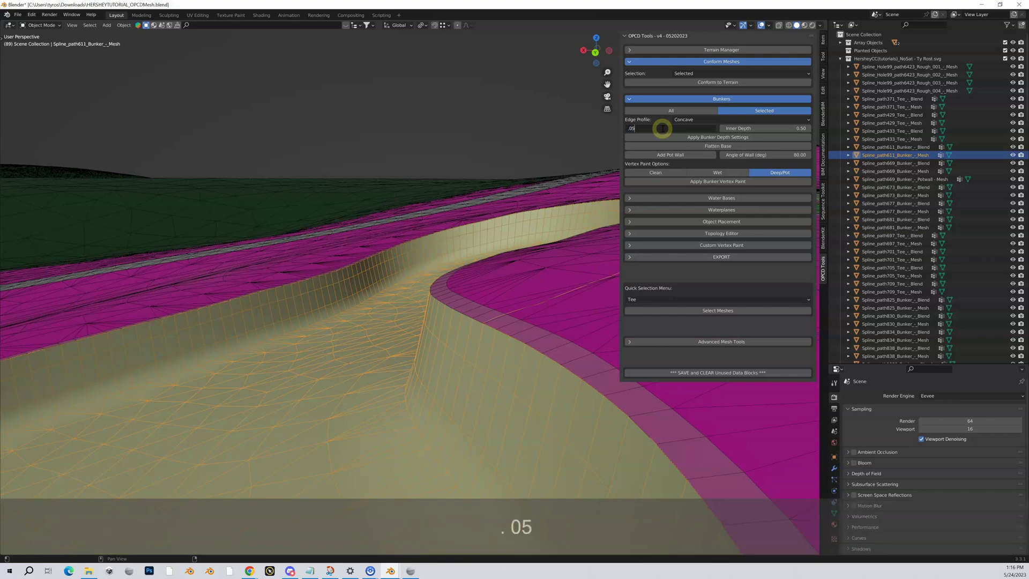
left_click(743, 129)
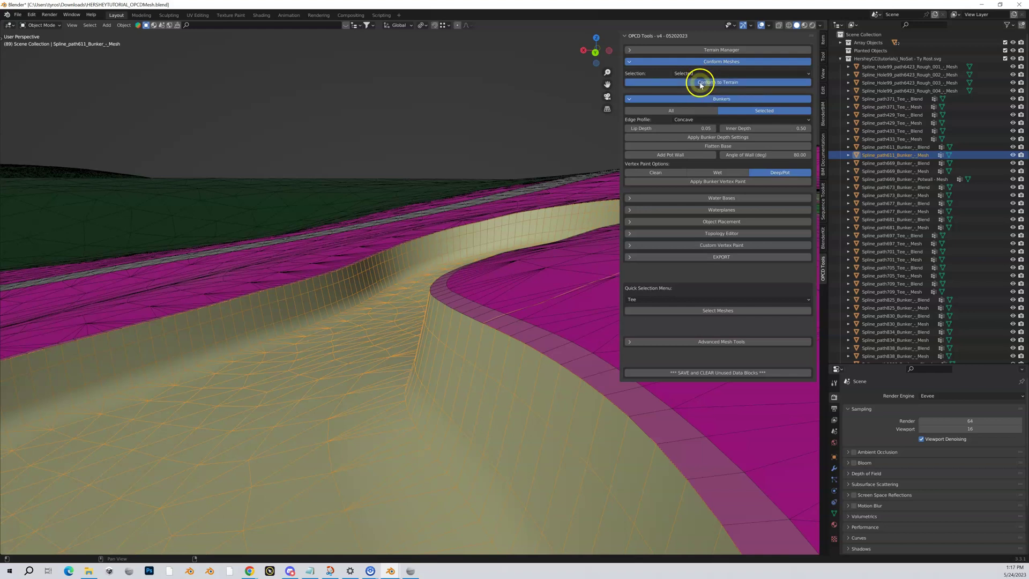
left_click(700, 84)
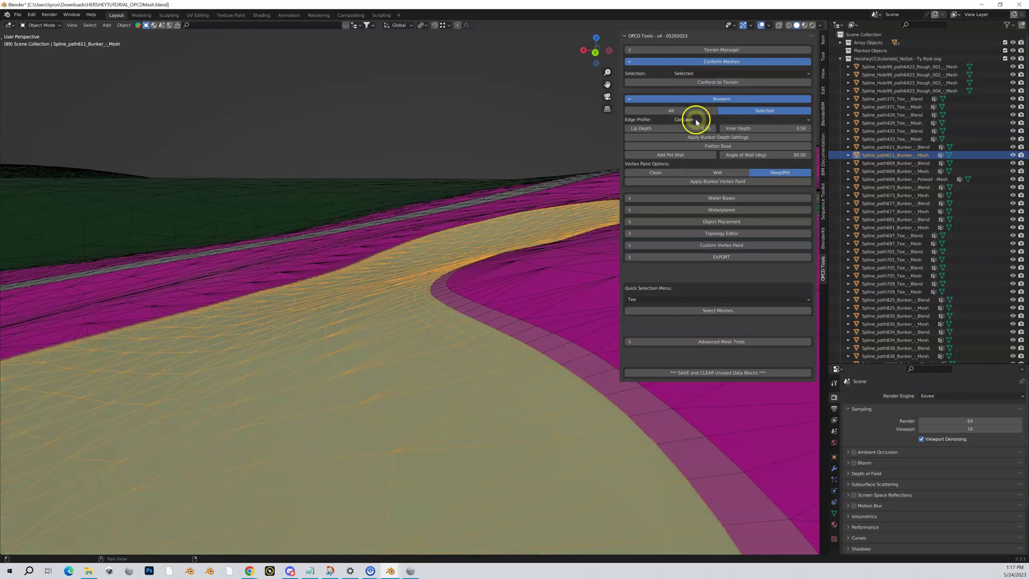
left_click(793, 127)
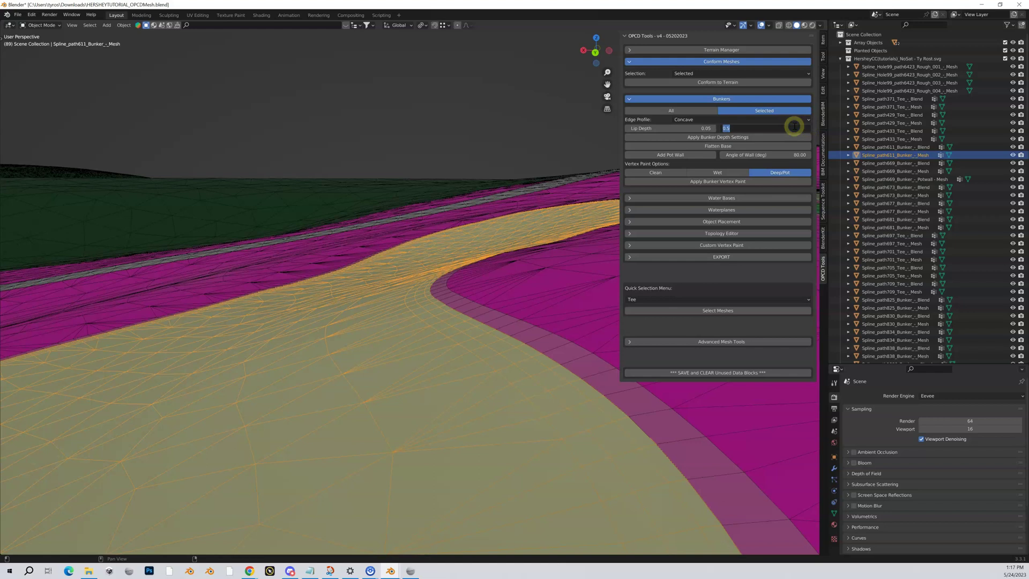
type(".1")
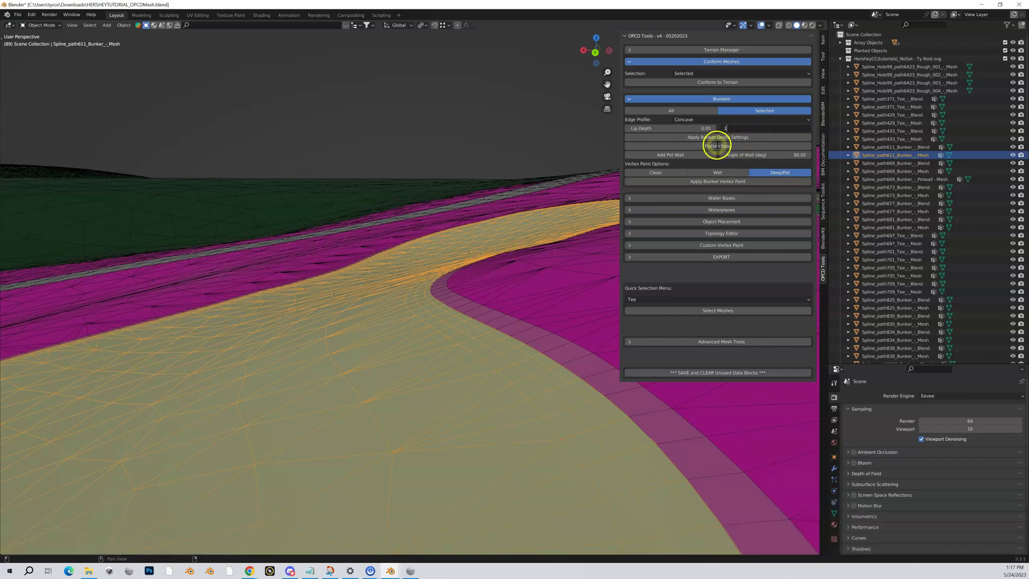
left_click(715, 138)
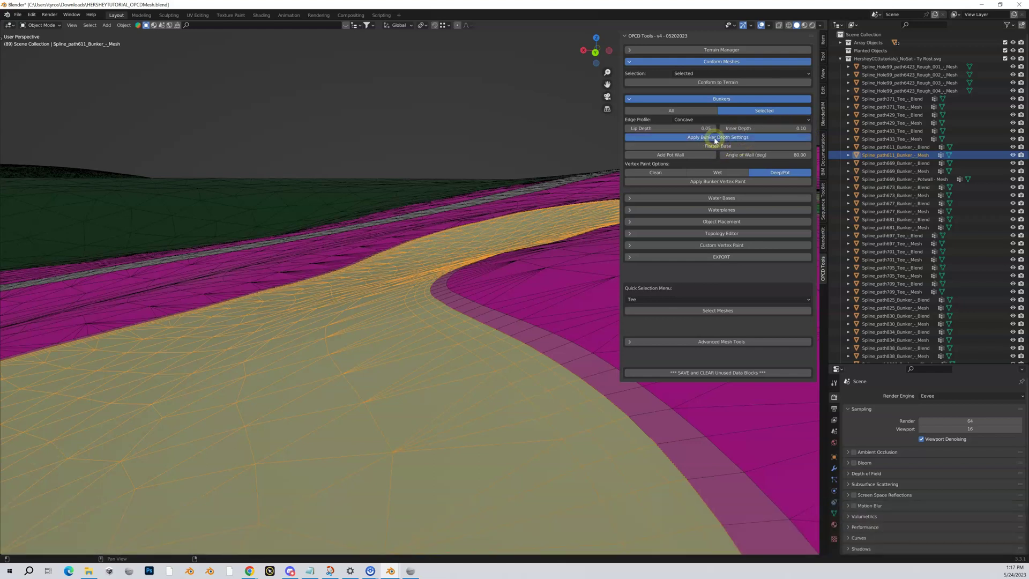
middle_click_drag(457, 370, 451, 367)
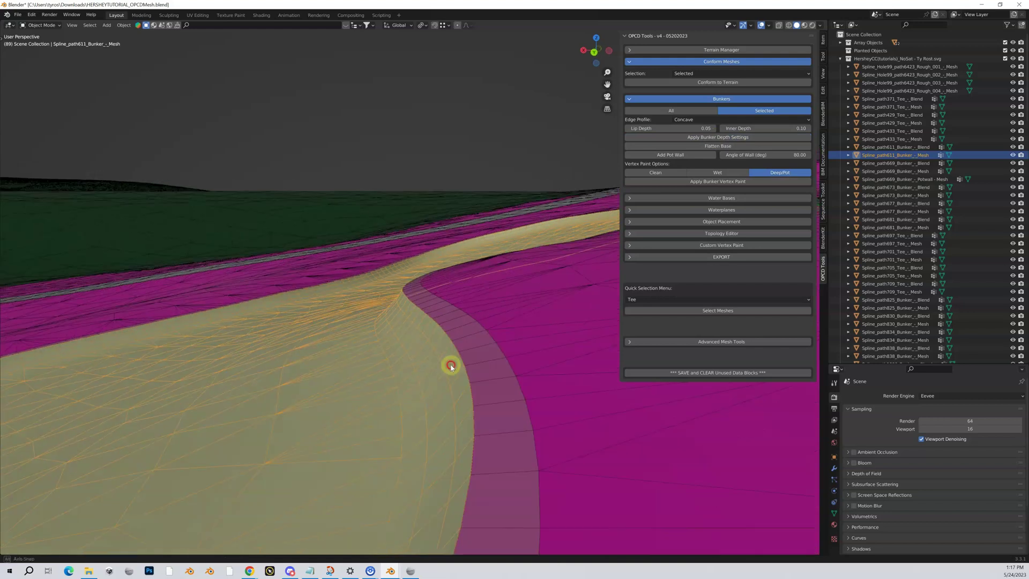
middle_click_drag(316, 319, 327, 318)
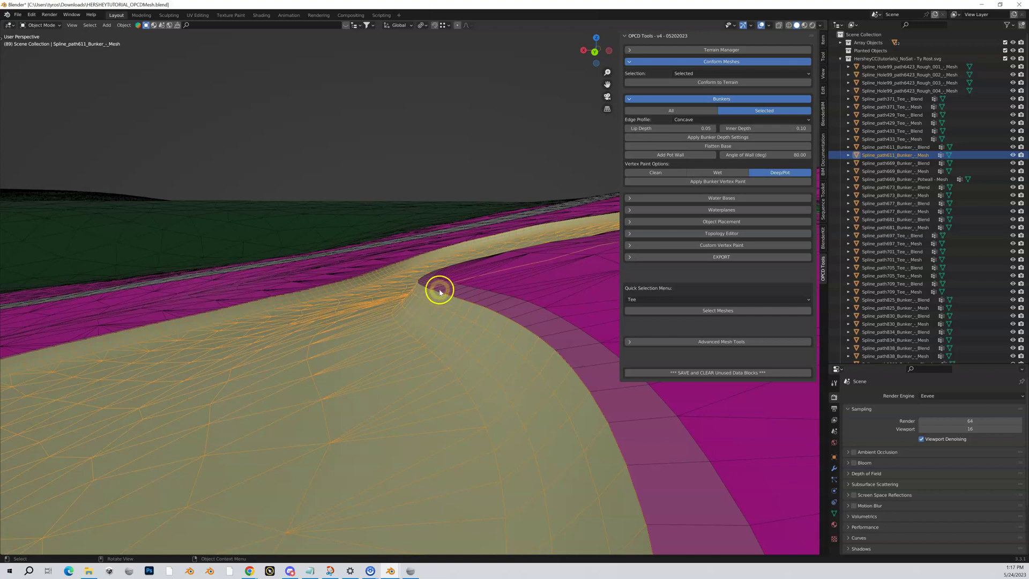
middle_click_drag(381, 320, 387, 324)
Step: Zoom out and orbit above the course to find the long lower-left bunker
scroll(387, 325, "down", 5)
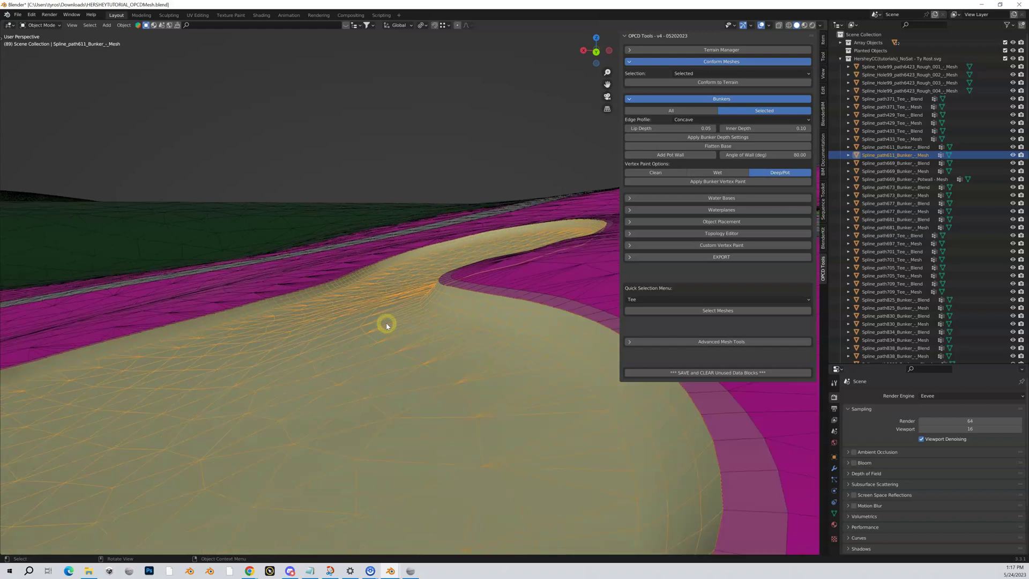
scroll(384, 327, "down", 4)
middle_click_drag(332, 338, 345, 344)
scroll(344, 345, "up", 4)
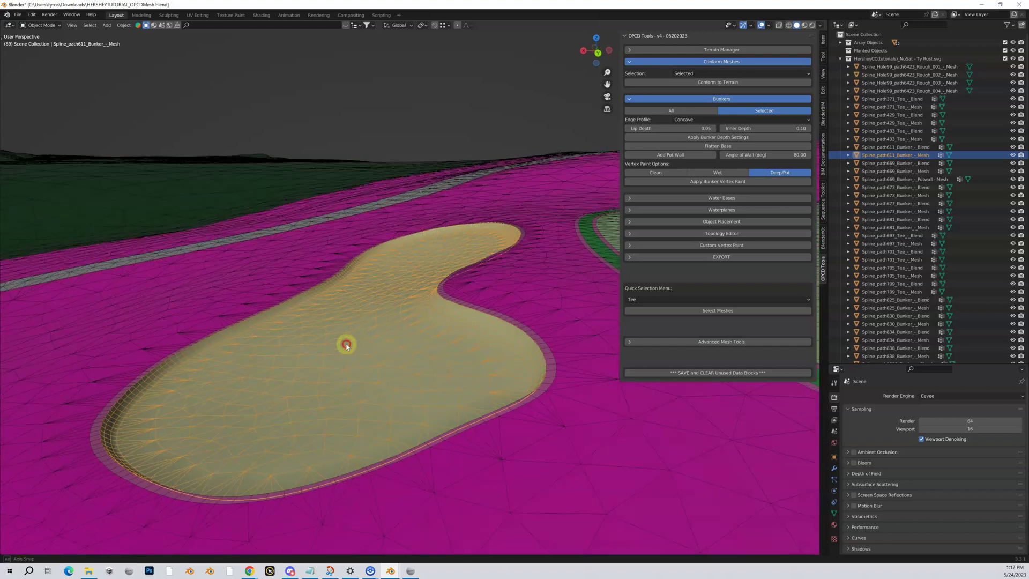
scroll(349, 346, "down", 5)
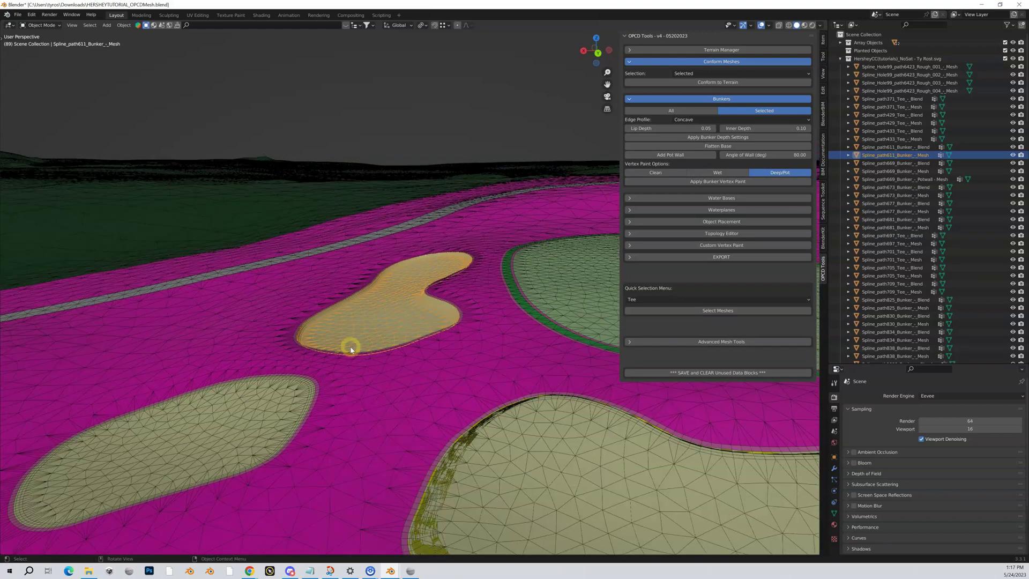
Step: Select Spline_path673_Bunker_-_Mesh, frame it, and pan to its rounded end
left_click(257, 417)
key("KP_Decimal")
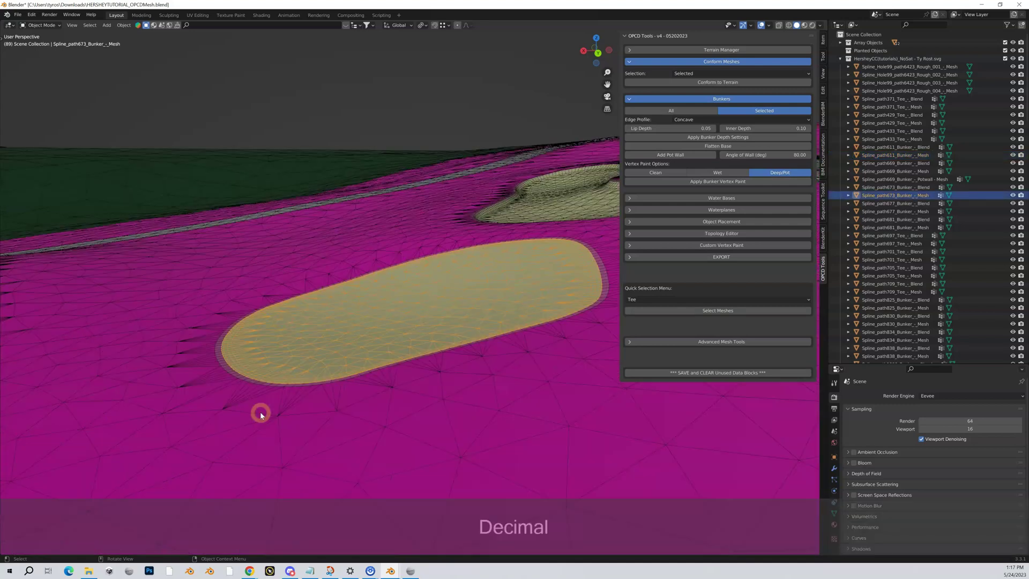
scroll(338, 370, "up", 3)
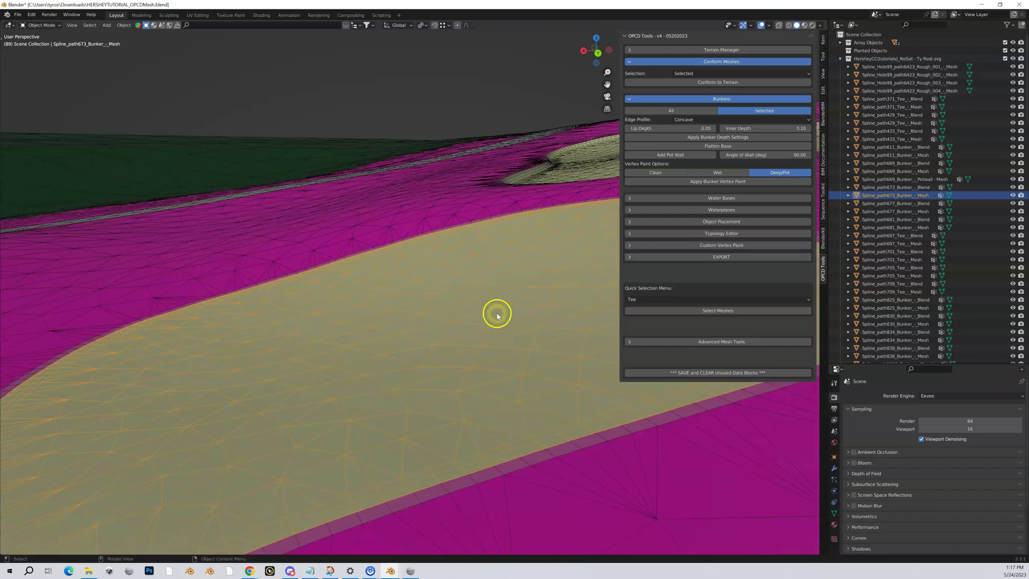
middle_click_drag(489, 315, 485, 315)
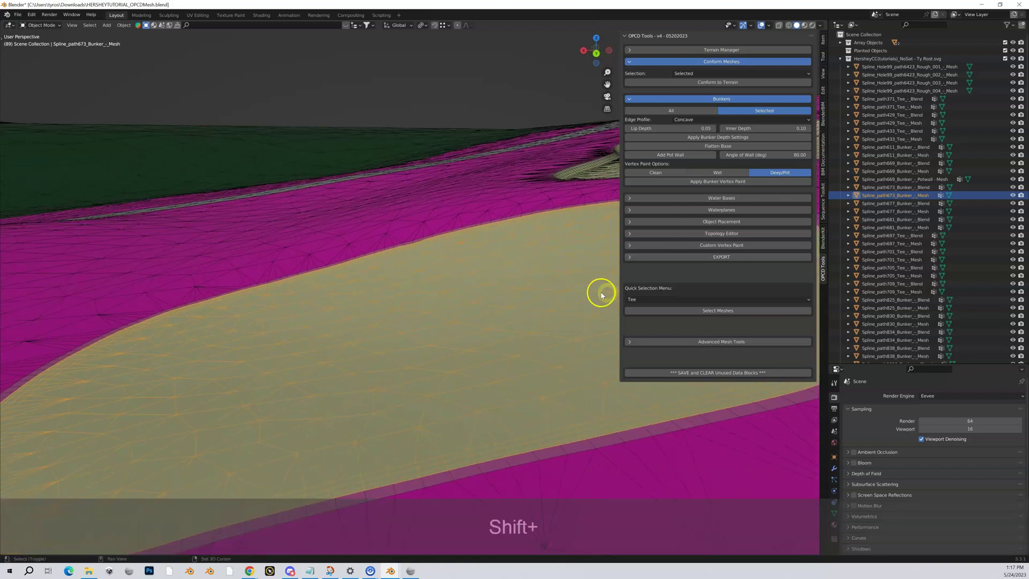
middle_click_drag(599, 291, 296, 328, "shift")
scroll(353, 304, "up", 3)
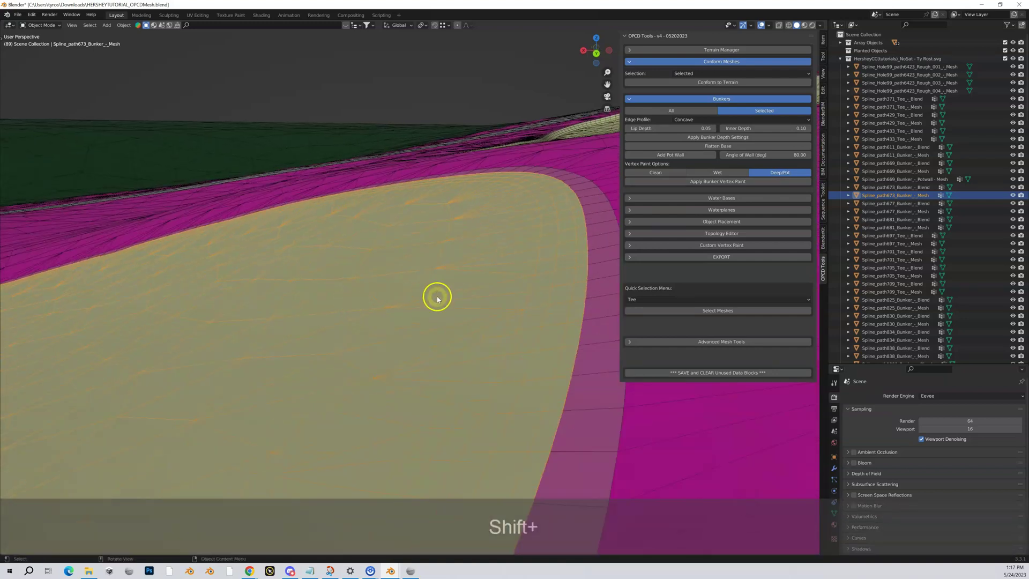
middle_click_drag(425, 299, 321, 315, "shift")
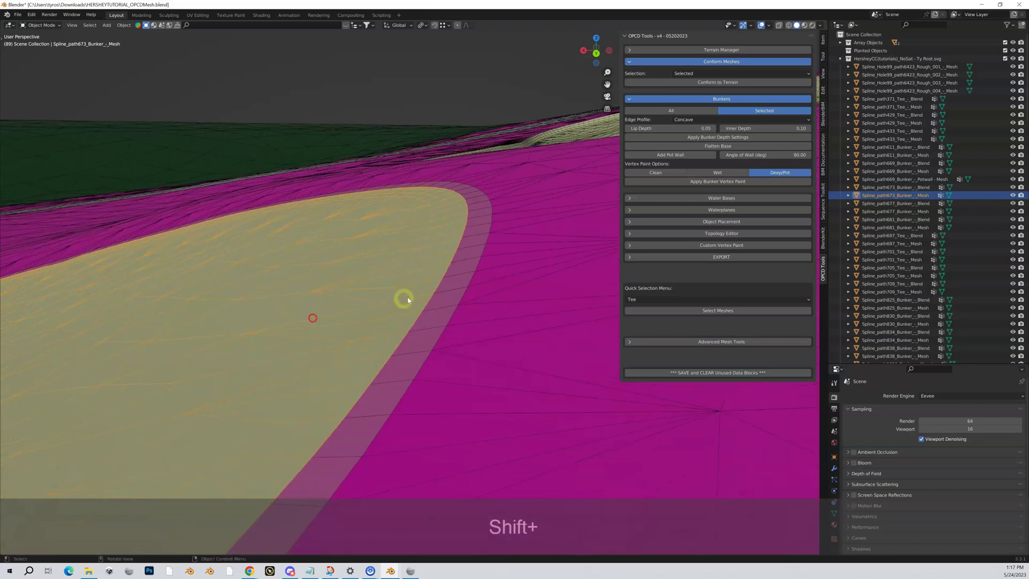
middle_click_drag(413, 295, 450, 281)
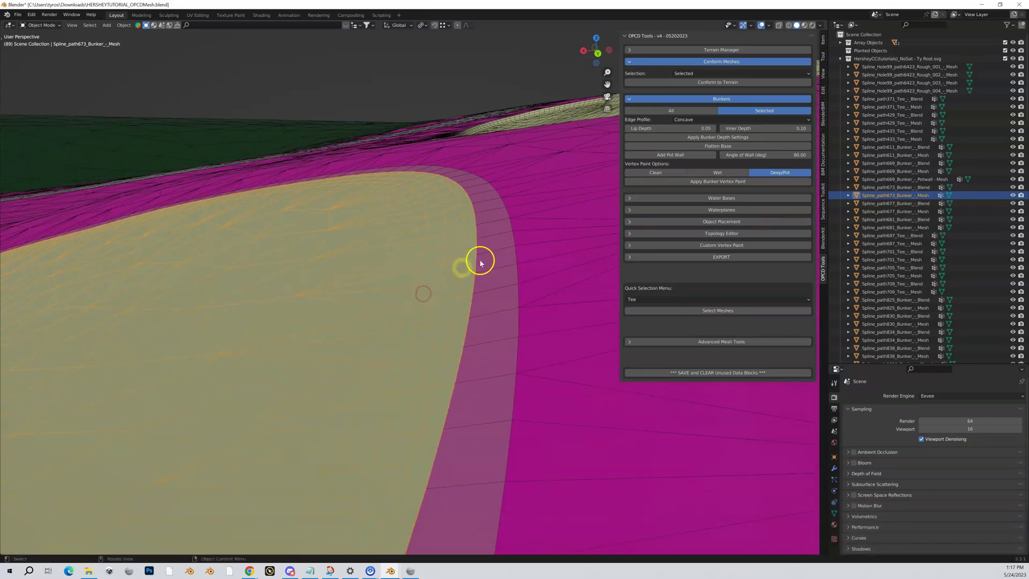
Step: Set Edge Profile to Convex and apply the bunker depth settings
left_click(683, 119)
left_click(683, 139)
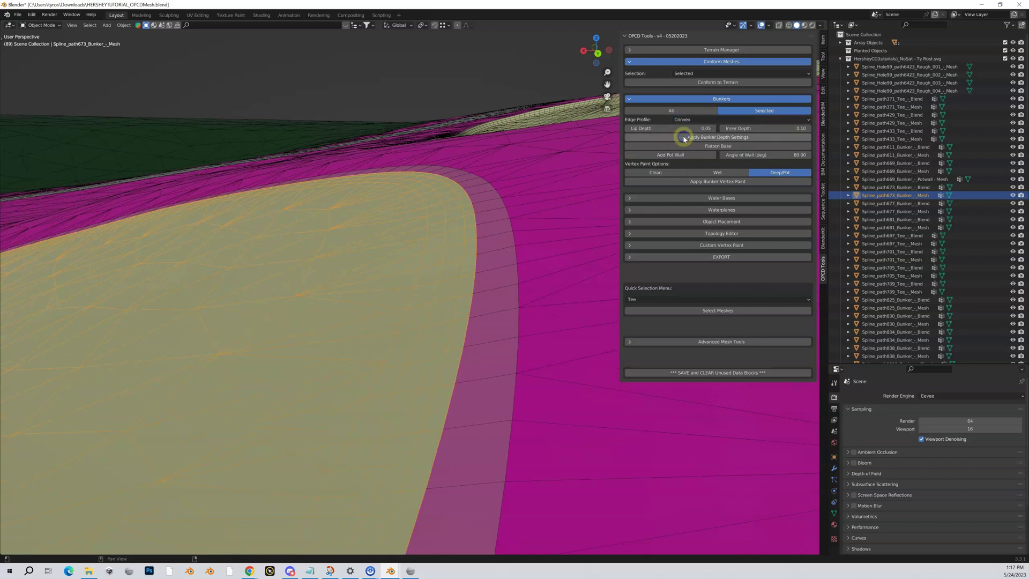
left_click(688, 139)
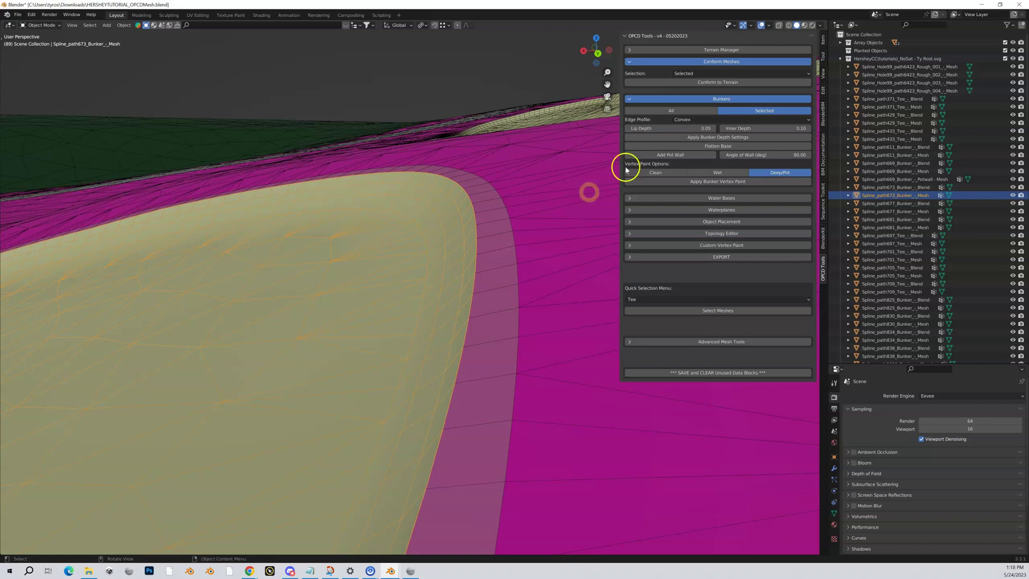
left_click(681, 120)
left_click(686, 138)
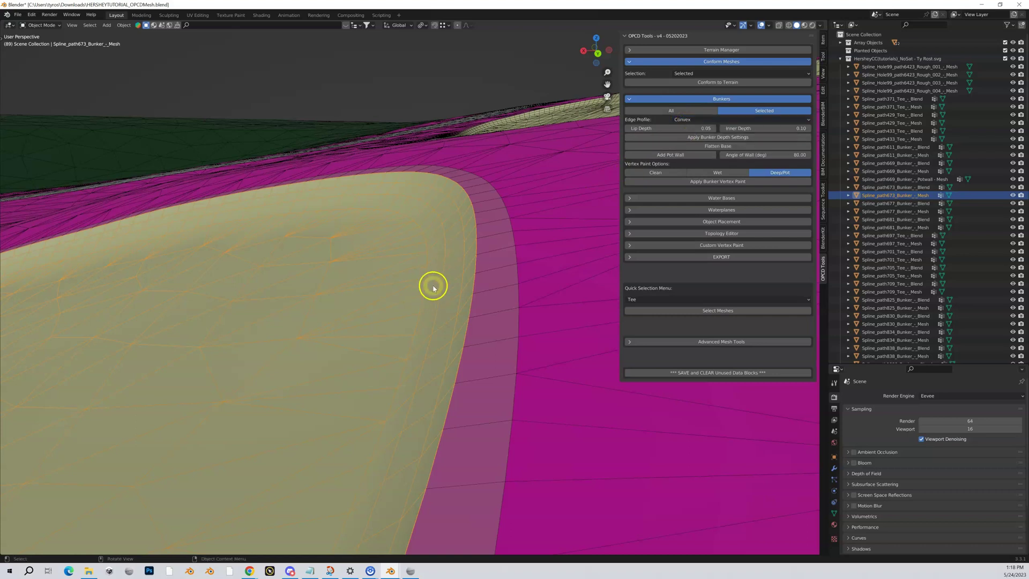
left_click(688, 139)
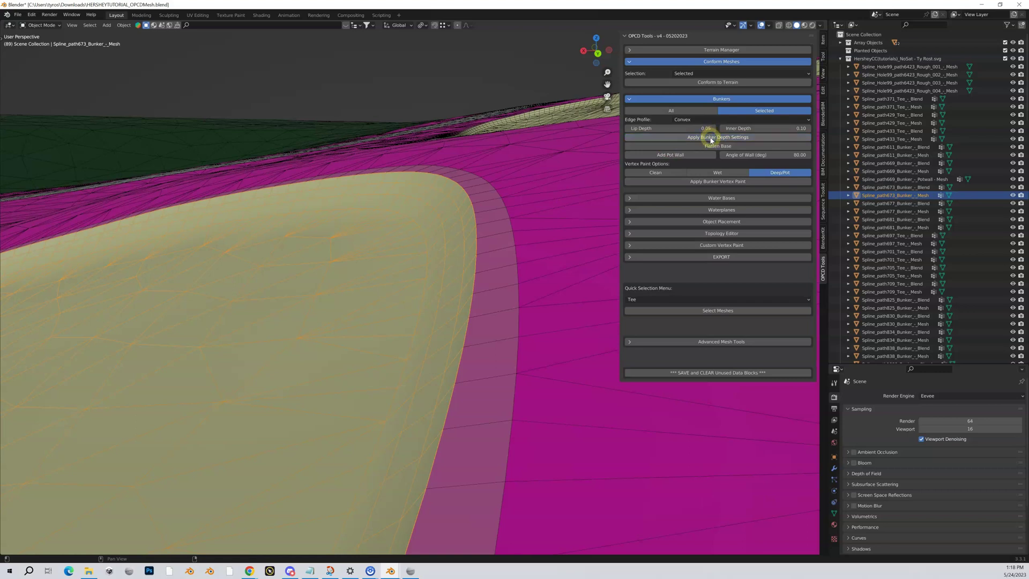
left_click(708, 83)
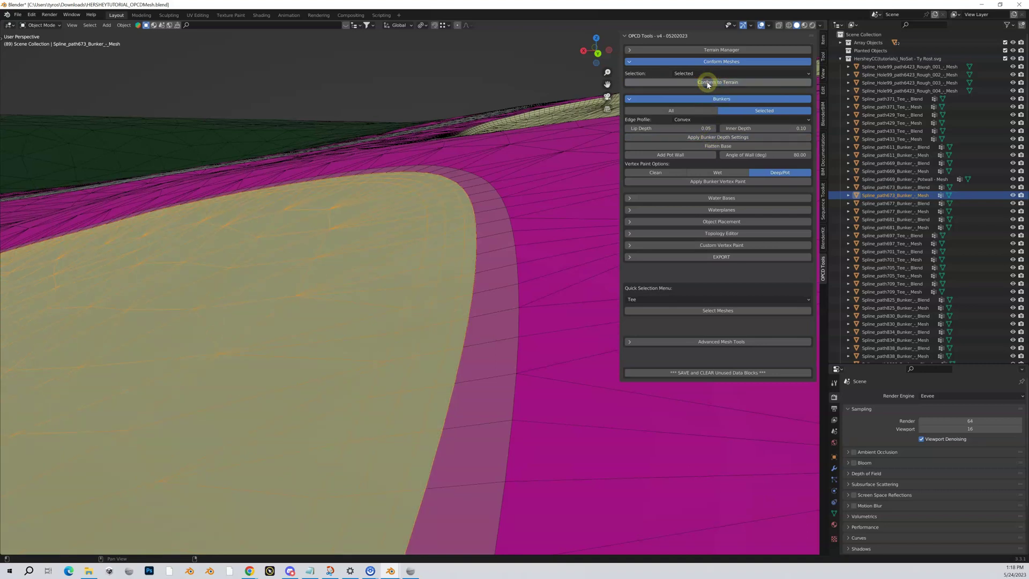
left_click(705, 139)
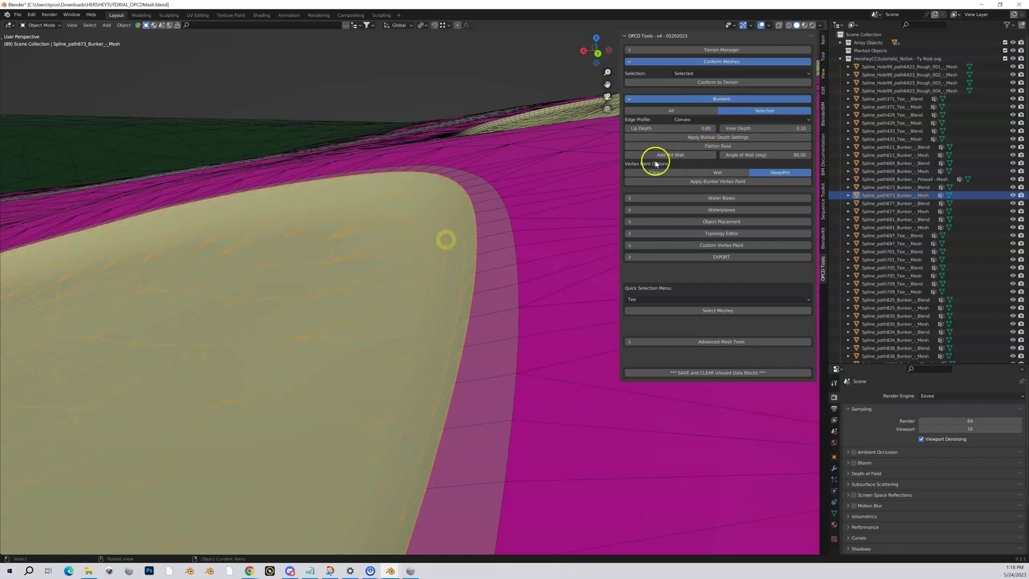
Step: Try the Concave edge profile, then return it to Convex
left_click(696, 120)
left_click(695, 129)
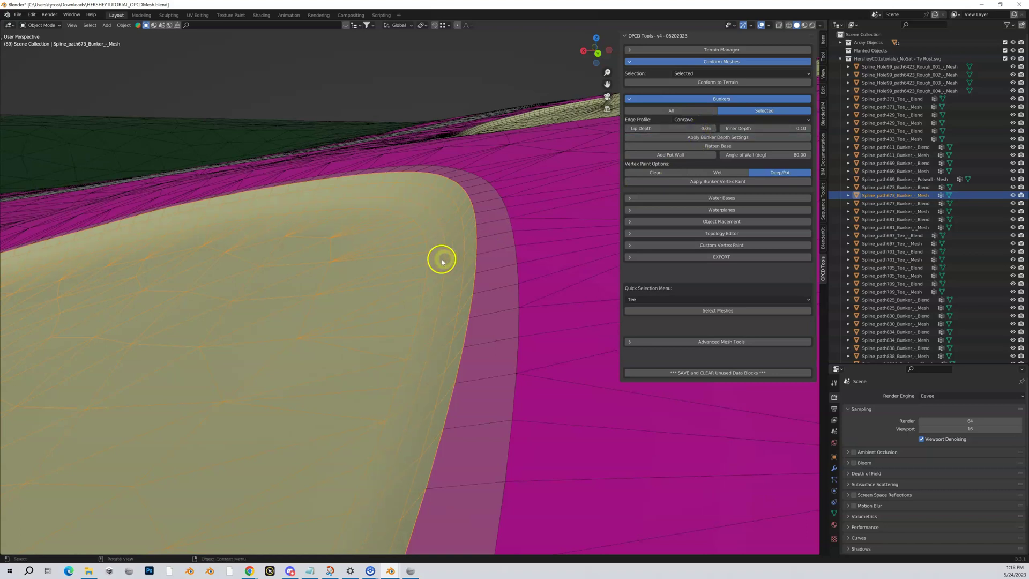
left_click(696, 119)
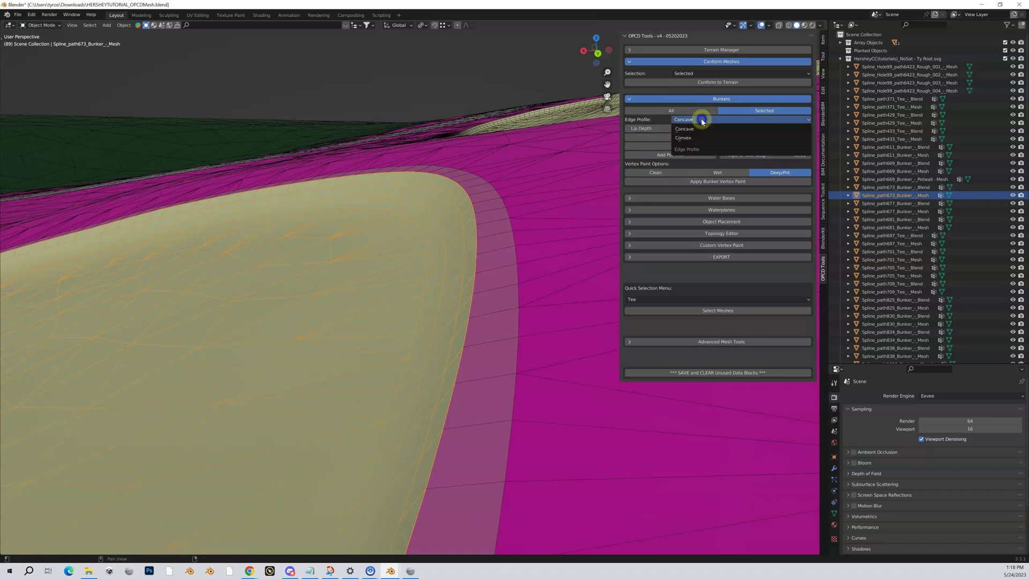
left_click(697, 138)
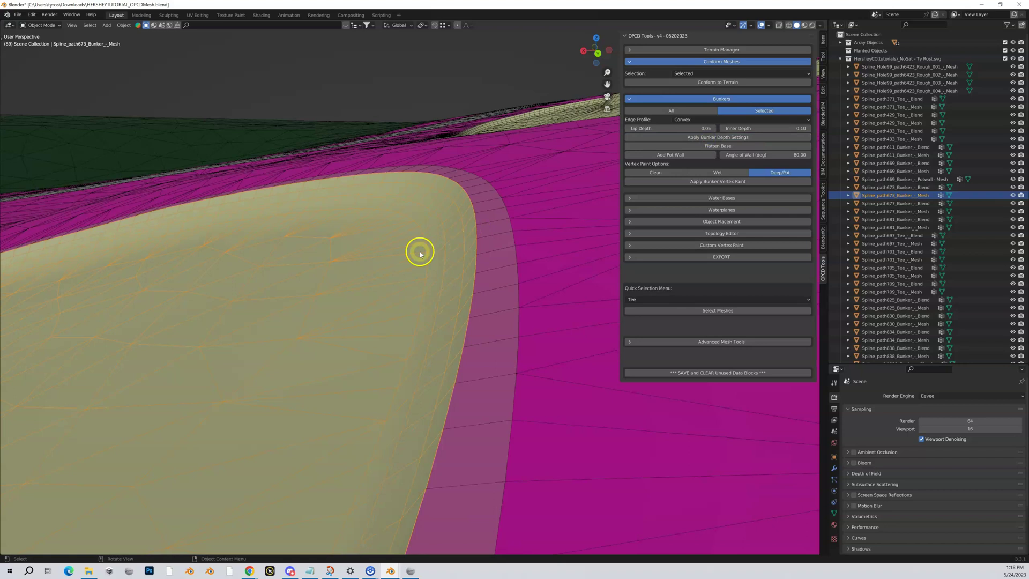
scroll(420, 254, "down", 5)
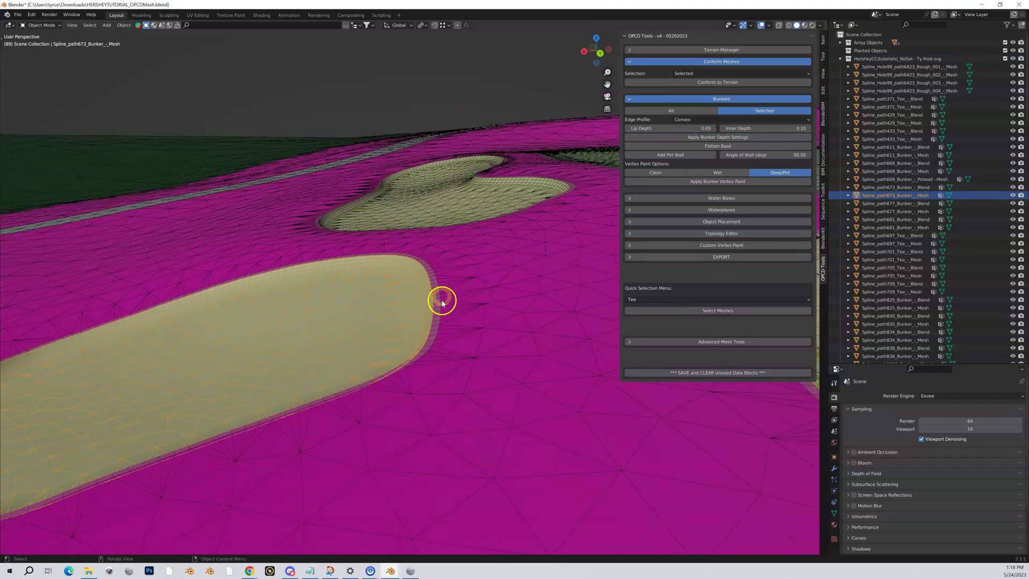
scroll(442, 303, "down", 3)
middle_click_drag(441, 311, 484, 360)
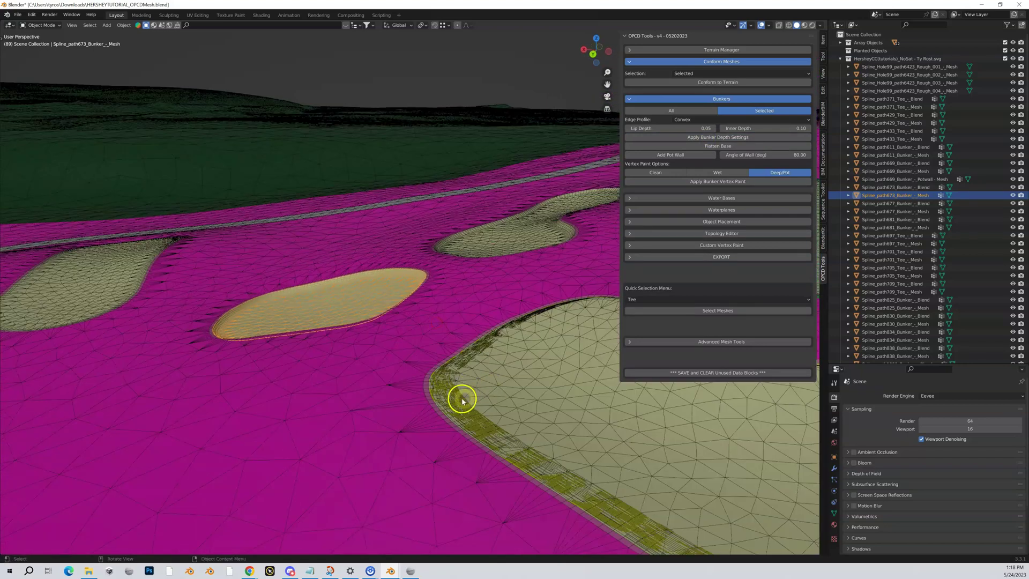
scroll(450, 389, "down", 2)
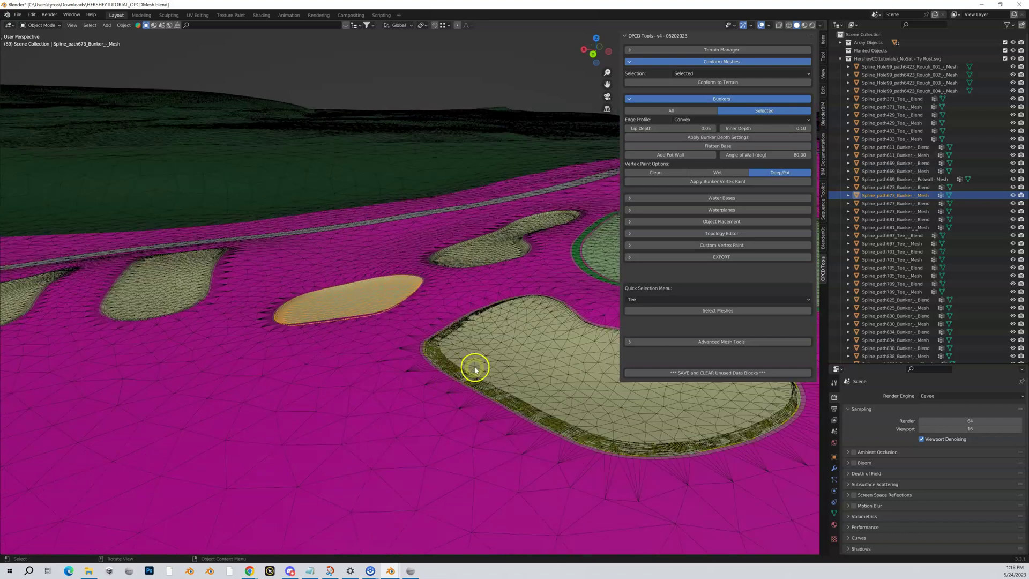
middle_click_drag(474, 369, 321, 367, "shift")
middle_click_drag(239, 358, 492, 366, "shift")
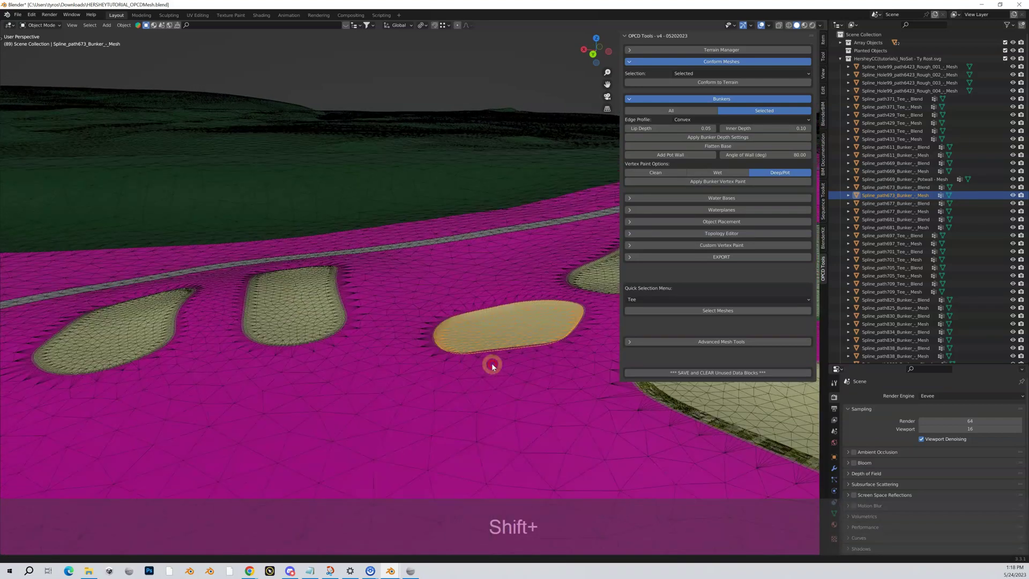
scroll(393, 386, "up", 4)
scroll(394, 396, "up", 1)
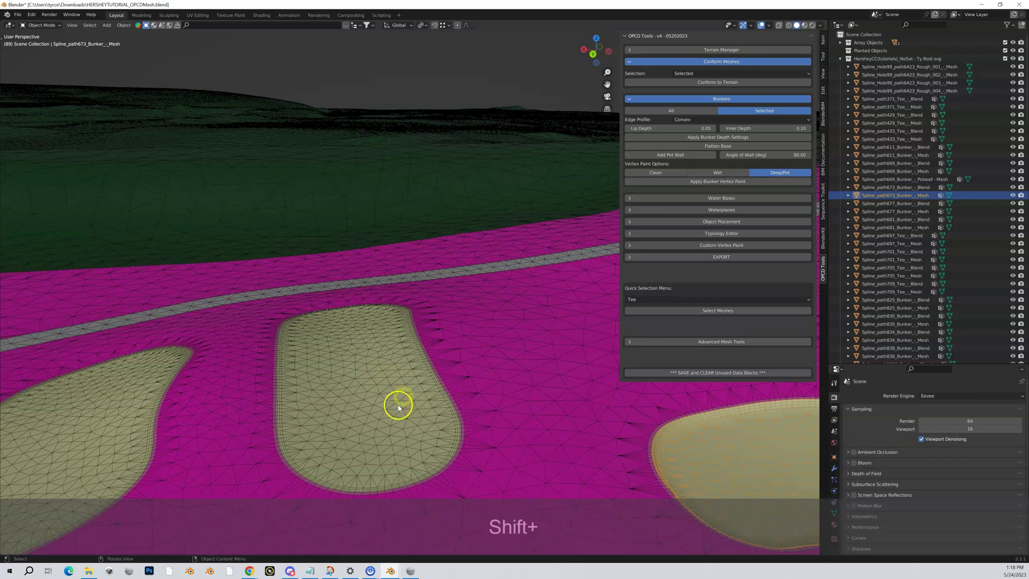
scroll(357, 410, "down", 5)
middle_click_drag(268, 431, 297, 423)
left_click(231, 419)
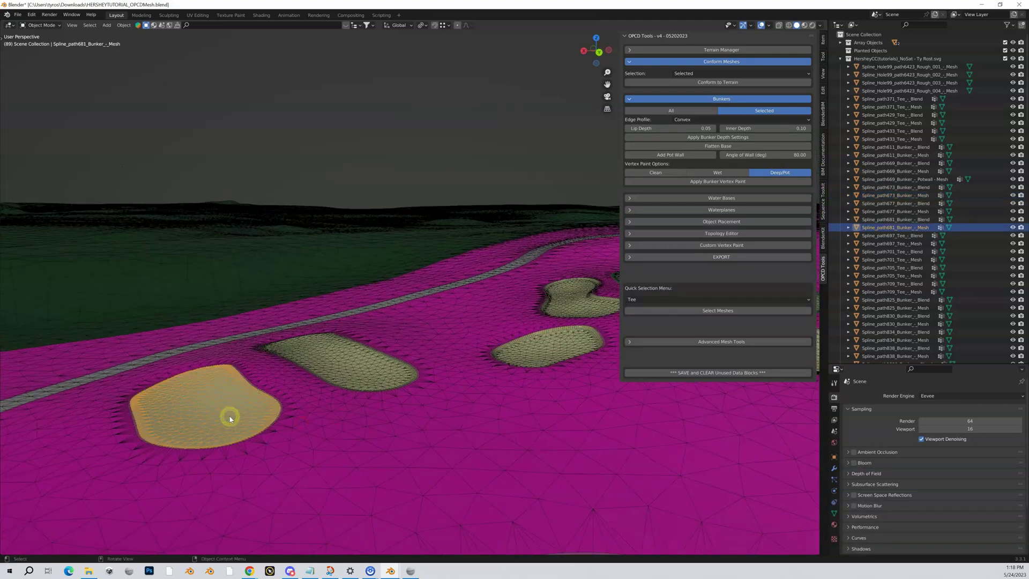
key("KP_Decimal")
scroll(449, 342, "up", 4)
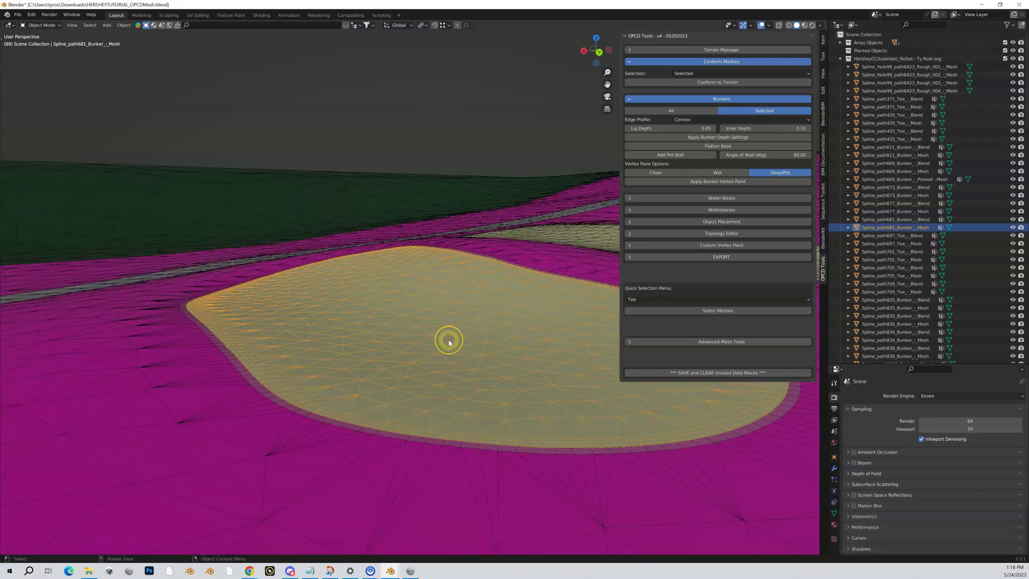
scroll(449, 342, "up", 2)
scroll(454, 344, "up", 3)
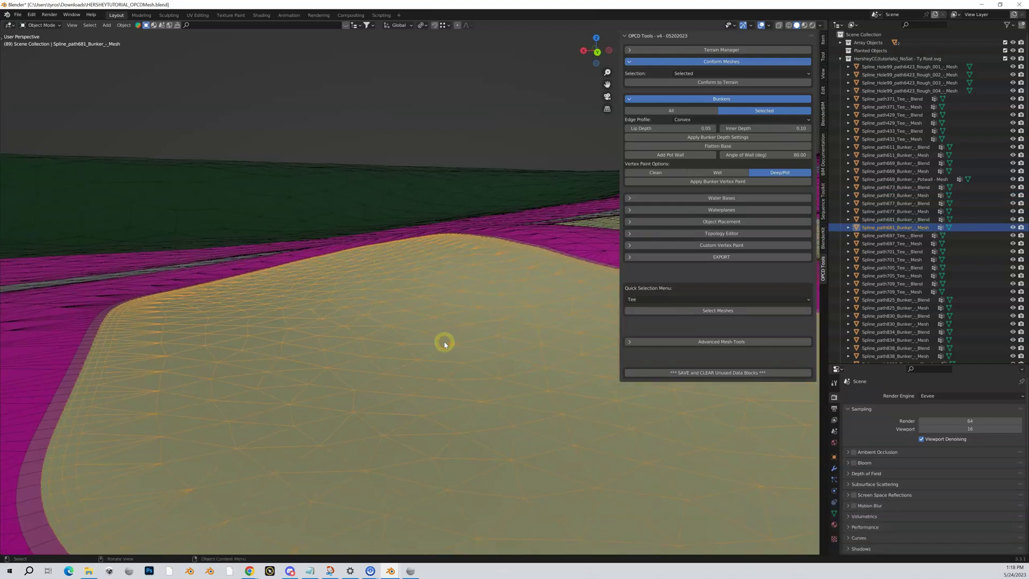
scroll(445, 344, "down", 3)
middle_click_drag(444, 343, 433, 347)
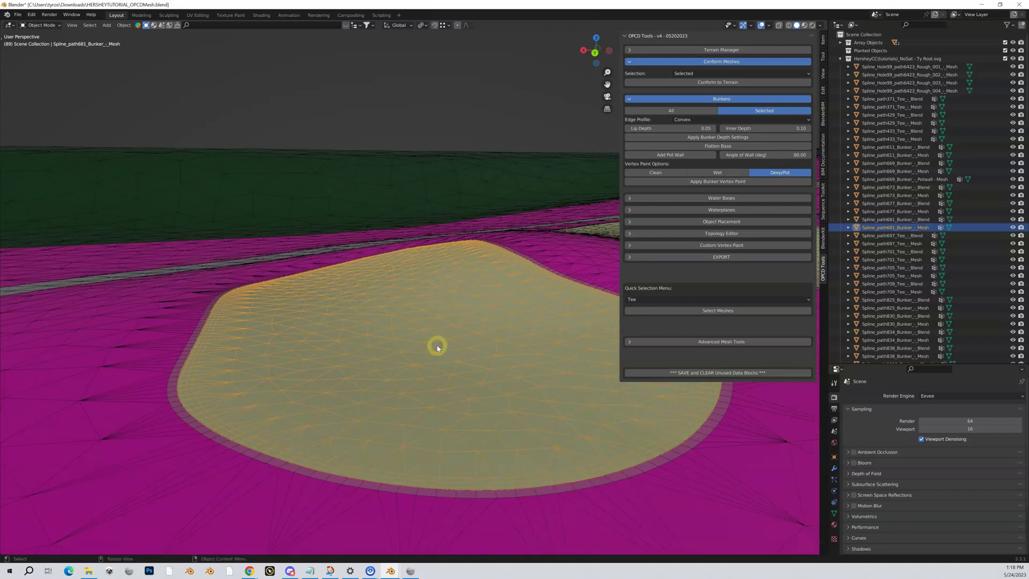
middle_click_drag(478, 349, 458, 352)
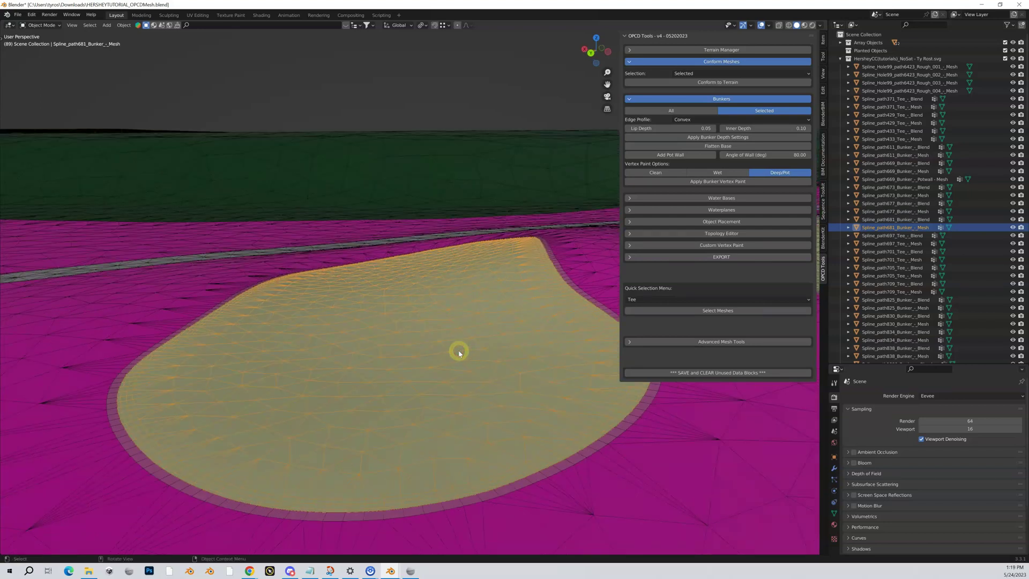
middle_click_drag(470, 347, 409, 347, "shift")
scroll(492, 324, "up", 3)
mouse_move(493, 324)
middle_mouse_down("shift")
mouse_move(436, 310)
mouse_move(470, 309)
mouse_move(378, 311)
mouse_move(446, 302)
middle_mouse_up("shift")
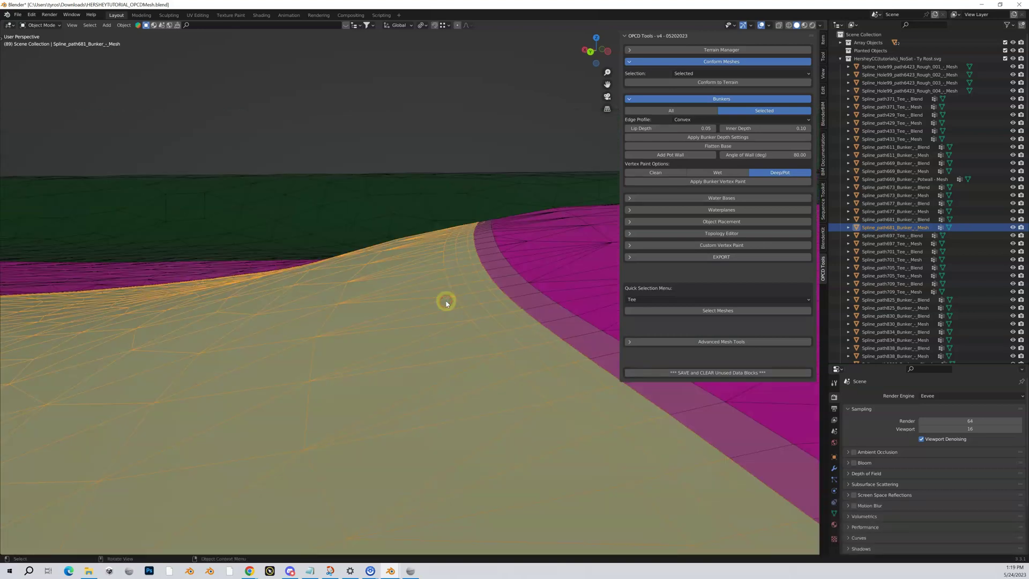
scroll(446, 304, "down", 2)
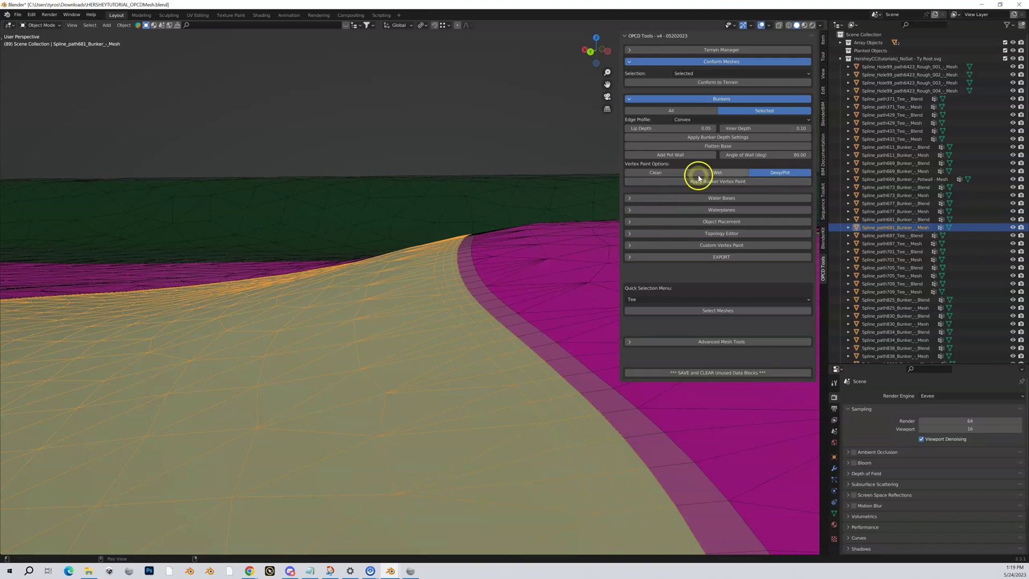
Step: Apply the 0.05 lip / 0.10 inner depth settings and orbit to inspect the raised edge
left_click(710, 137)
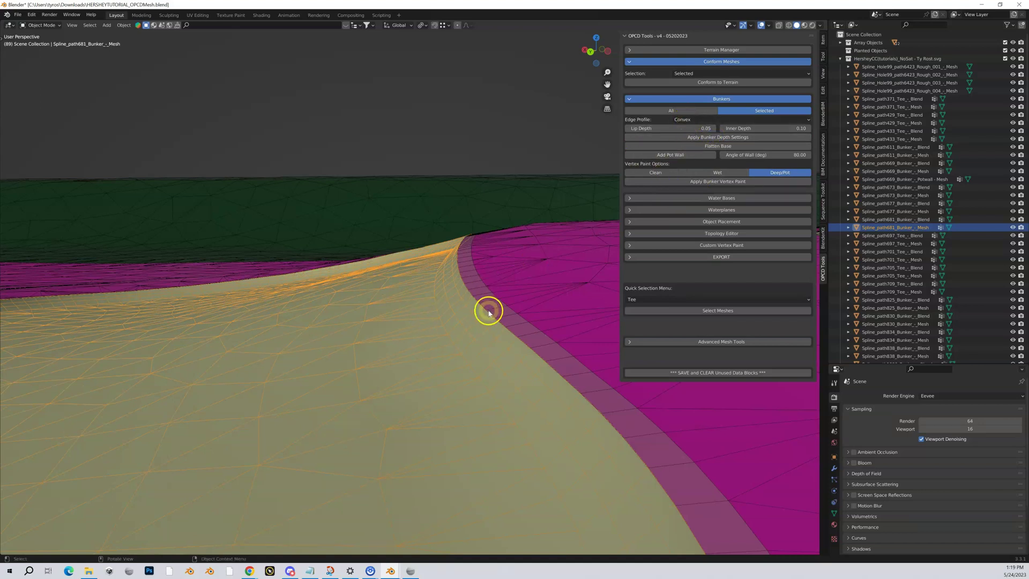
middle_click_drag(459, 300, 388, 385)
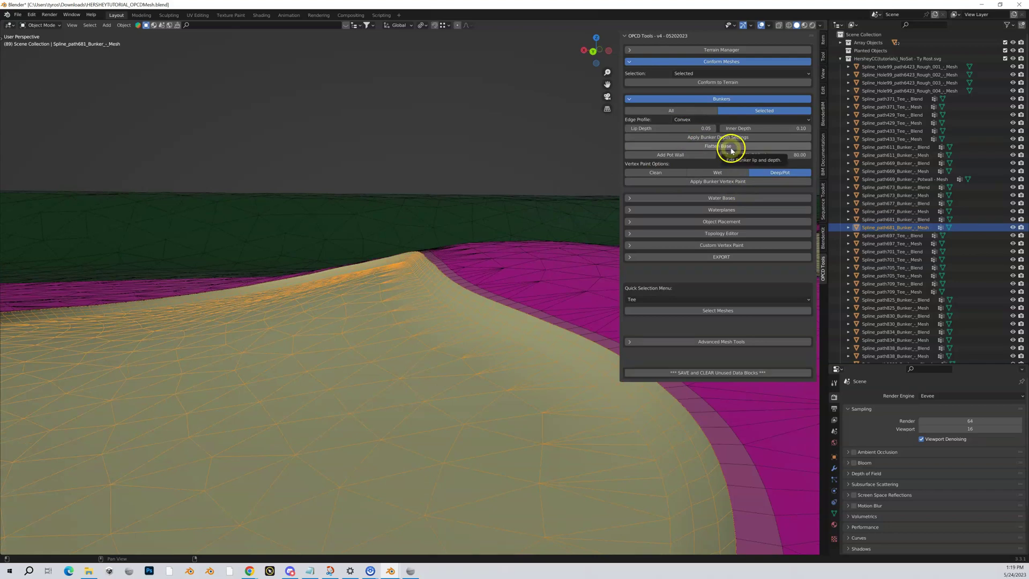
middle_click_drag(368, 407, 355, 439)
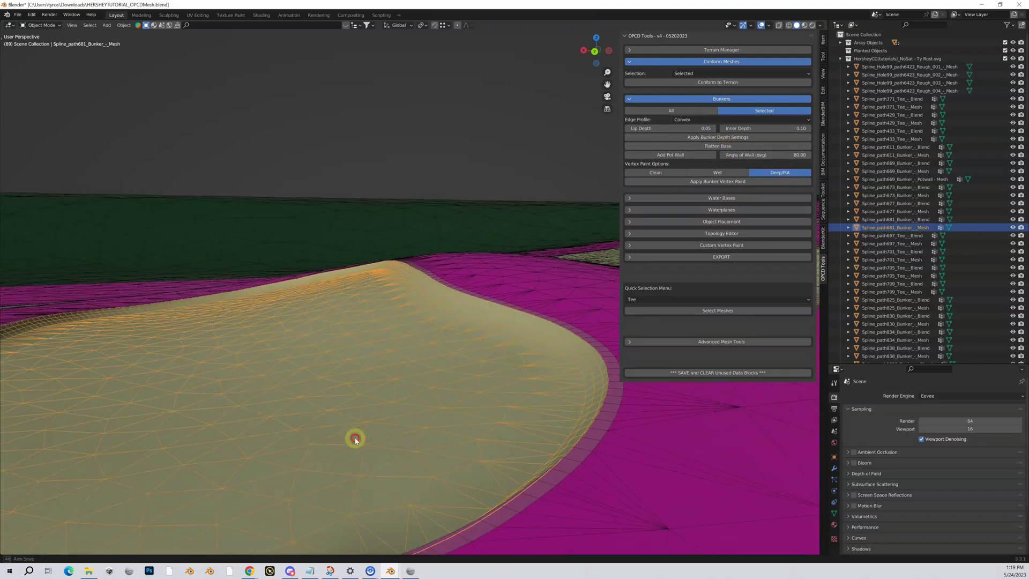
scroll(355, 440, "down", 3)
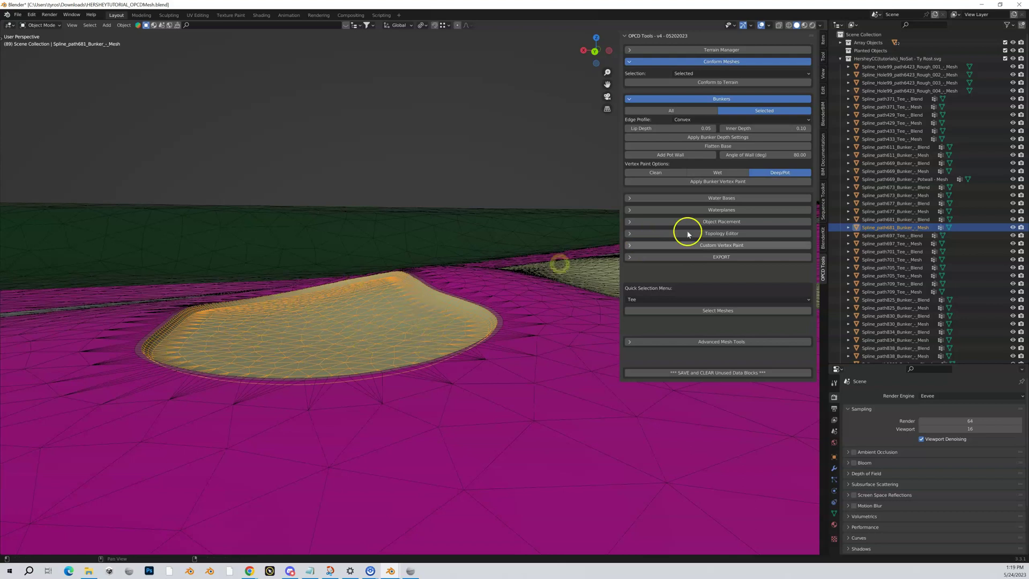
Step: Run Flatten Base and orbit around the bunker to inspect its steep 80° wall
left_click(729, 147)
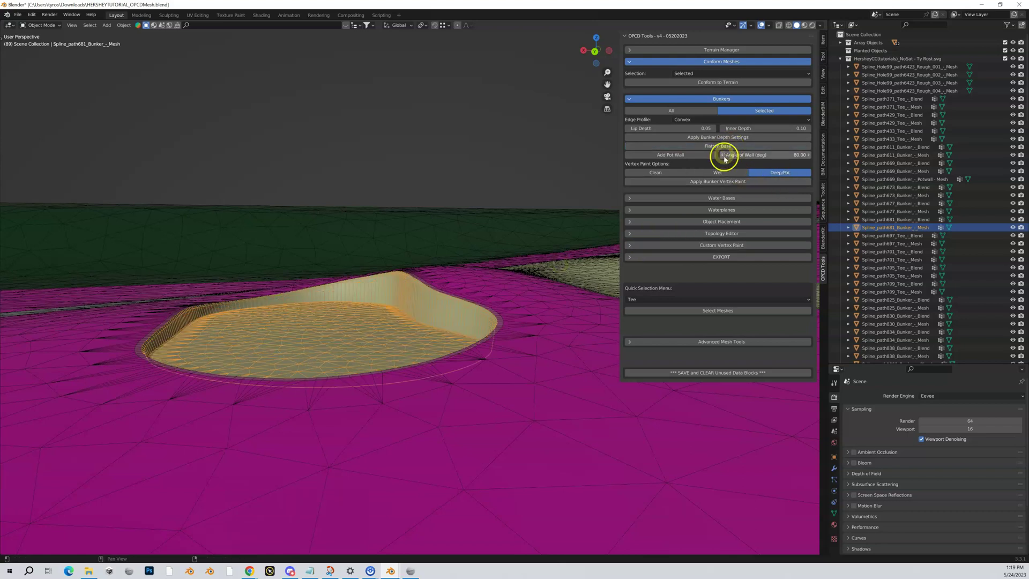
scroll(424, 279, "up", 4)
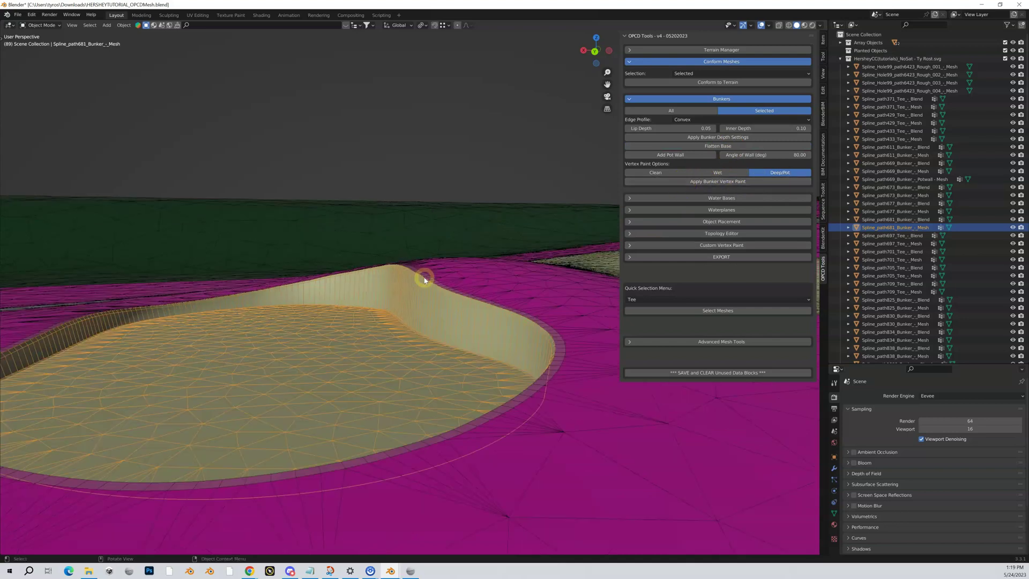
middle_click_drag(438, 311, 433, 315)
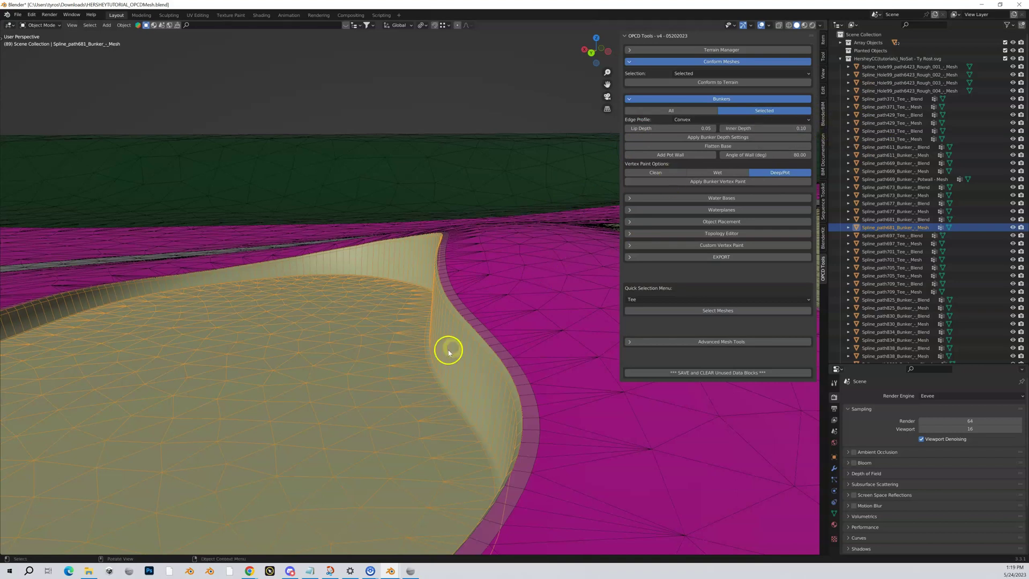
left_click(430, 362)
middle_click_drag(430, 363, 439, 328)
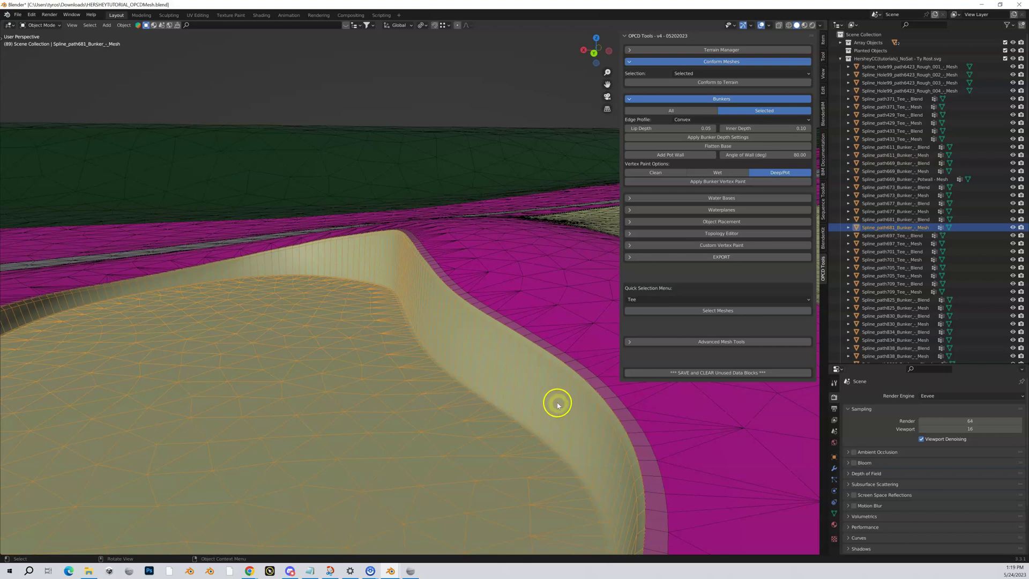
scroll(339, 305, "down", 3)
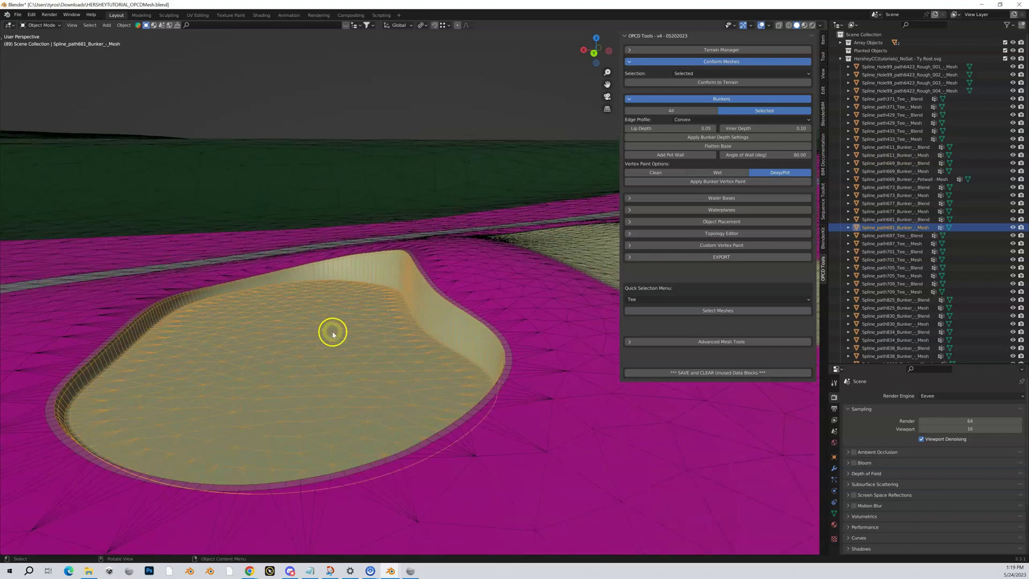
left_click(325, 367)
mouse_move(325, 367)
middle_mouse_down()
mouse_move(496, 368)
mouse_move(444, 384)
mouse_move(313, 358)
mouse_move(337, 365)
middle_mouse_up()
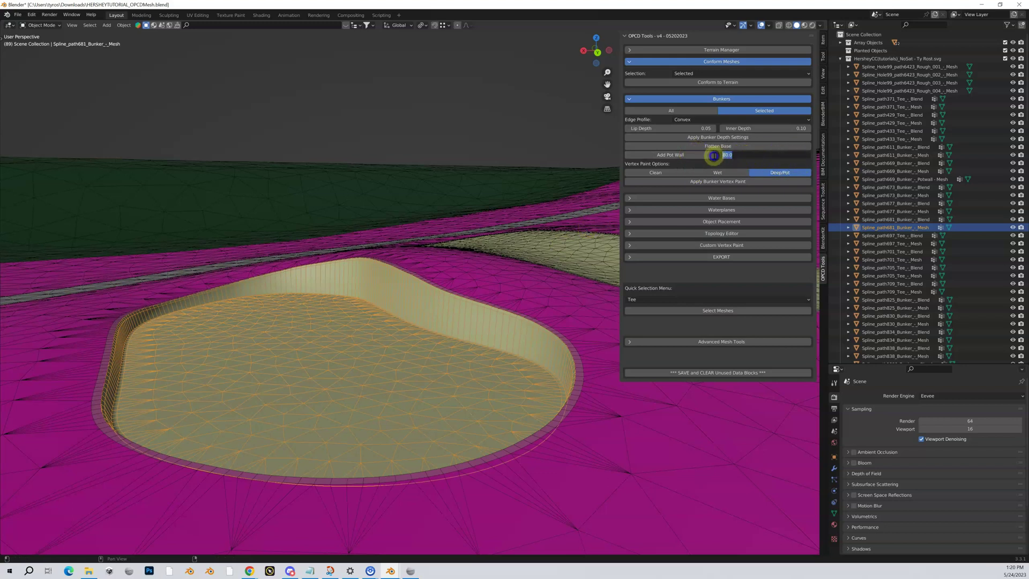
Step: Add a pot wall with an 80-degree wall angle around the flattened bunker
type("8")
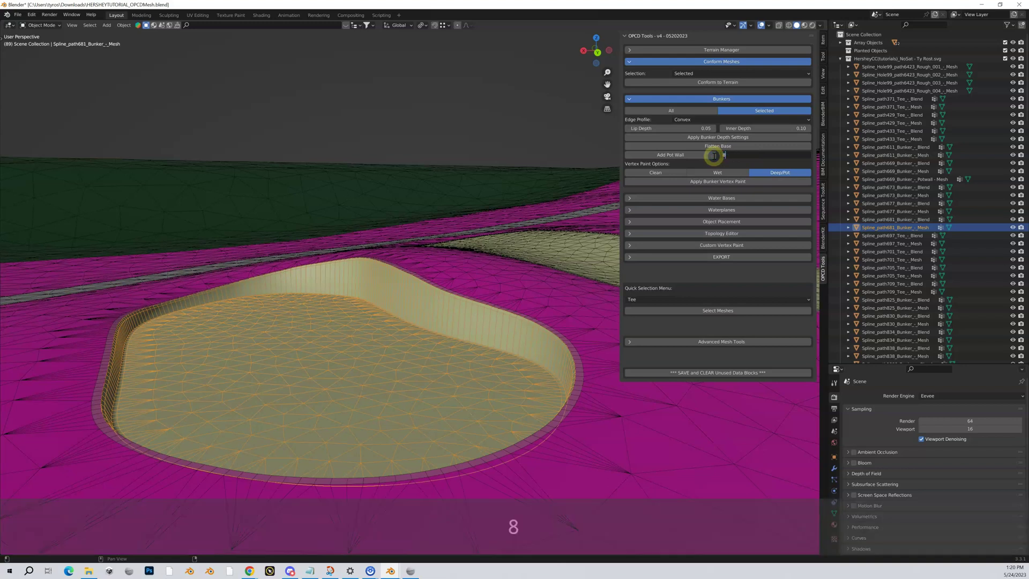
type("0")
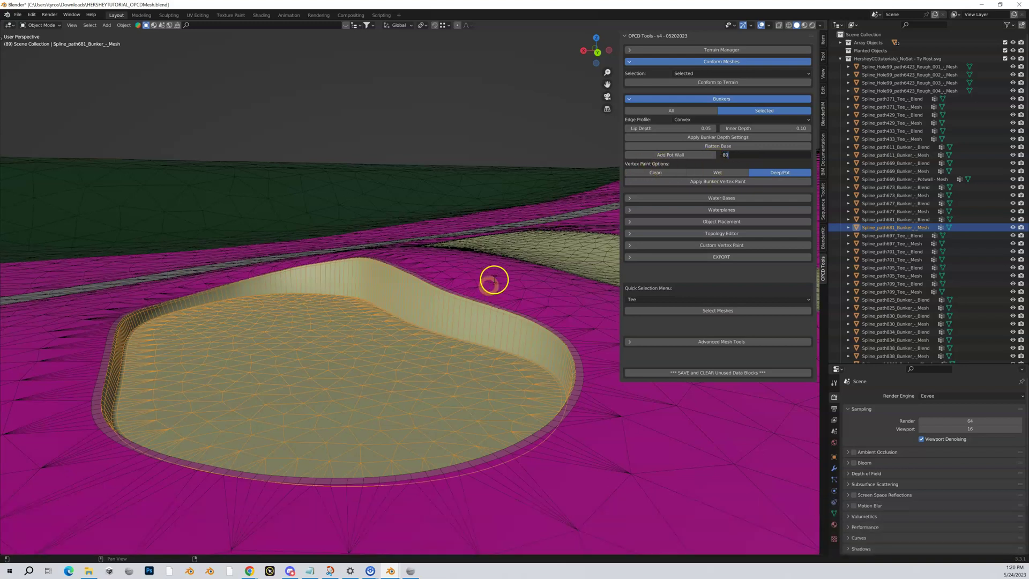
left_click(691, 156)
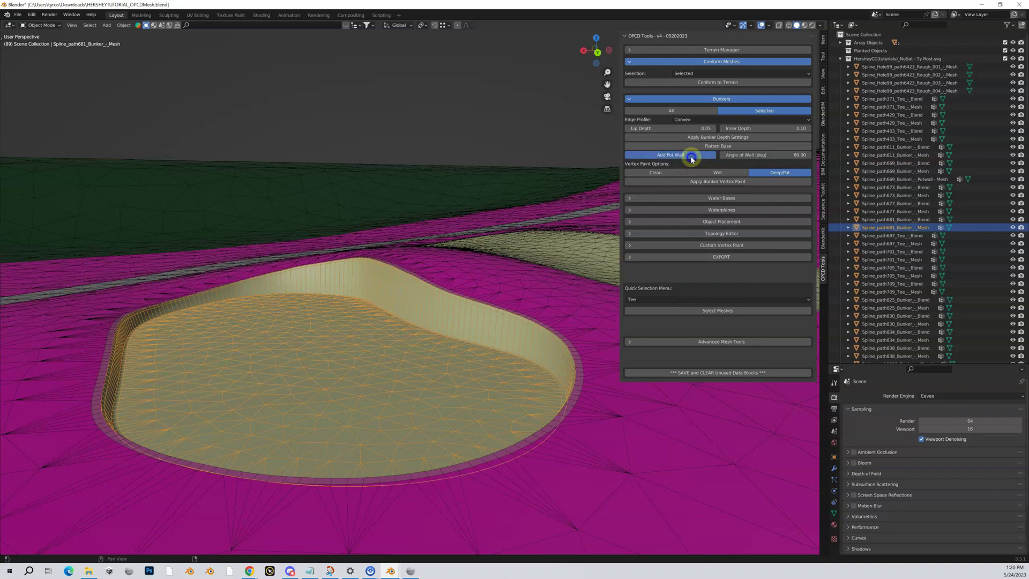
left_click(470, 354)
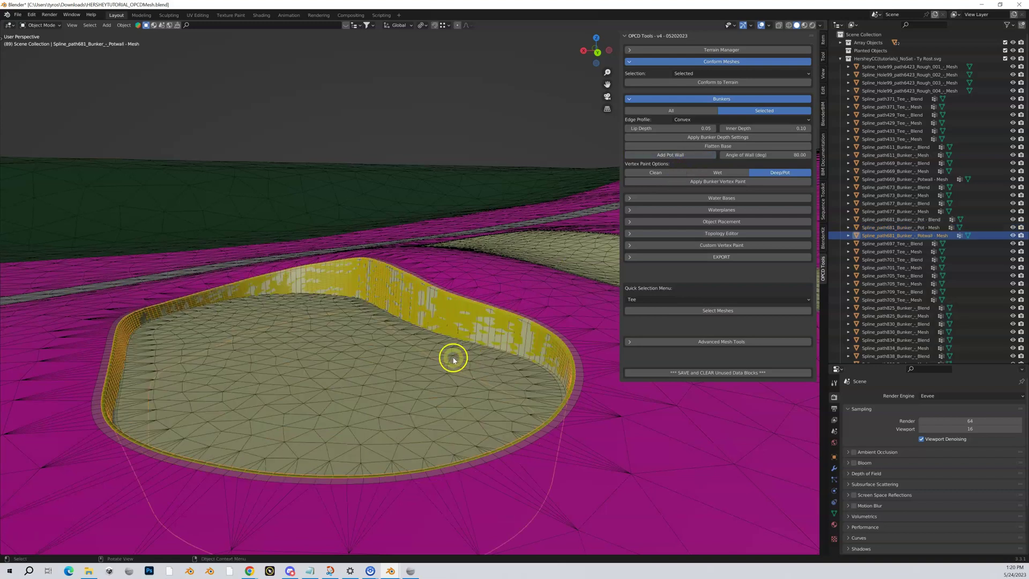
Step: Select the new Potwall mesh and orbit around the steep yellow wall and both bunkers
middle_click_drag(444, 360, 440, 360)
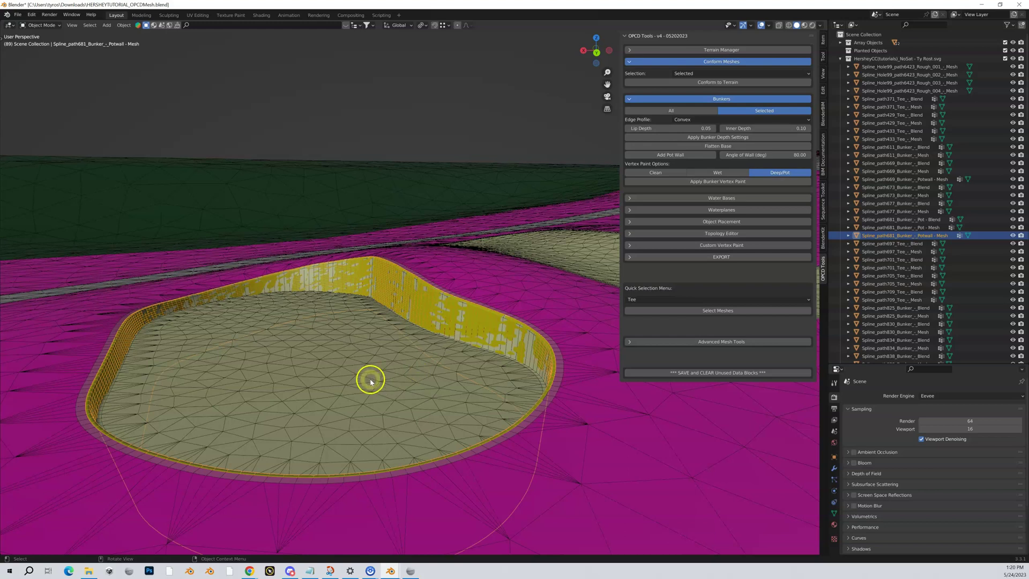
middle_click_drag(368, 379, 399, 388)
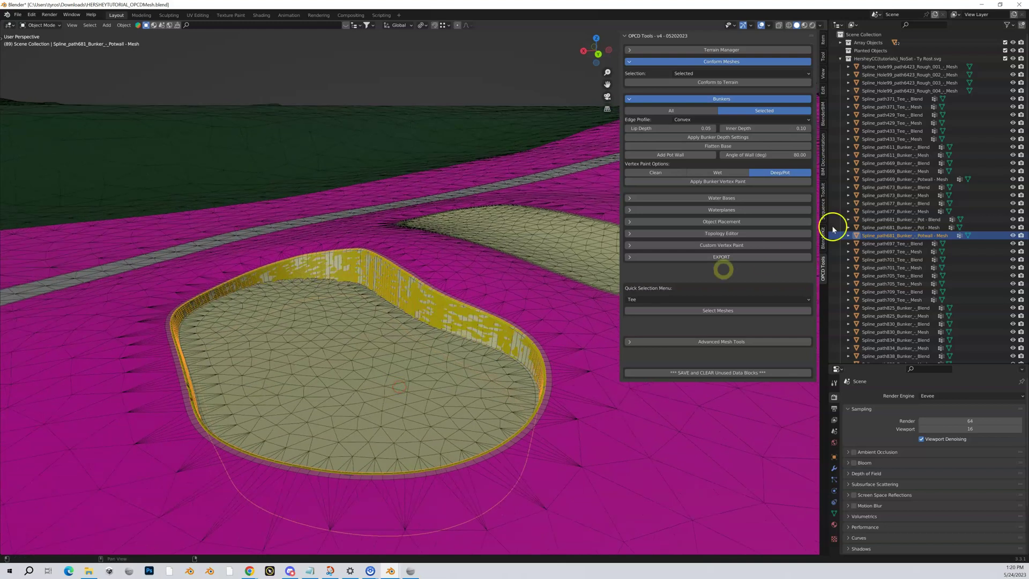
left_click(873, 234)
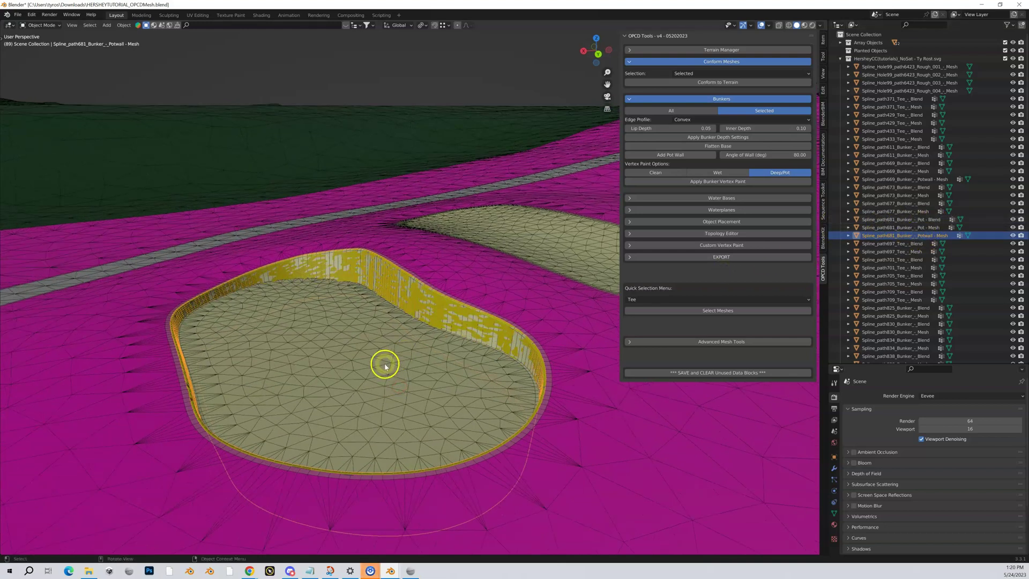
middle_click_drag(385, 366, 377, 409)
scroll(388, 384, "down", 5)
middle_click_drag(589, 380, 574, 349)
Step: Select the upper bunker Spline_path677 and frame the view on it
scroll(573, 349, "up", 6)
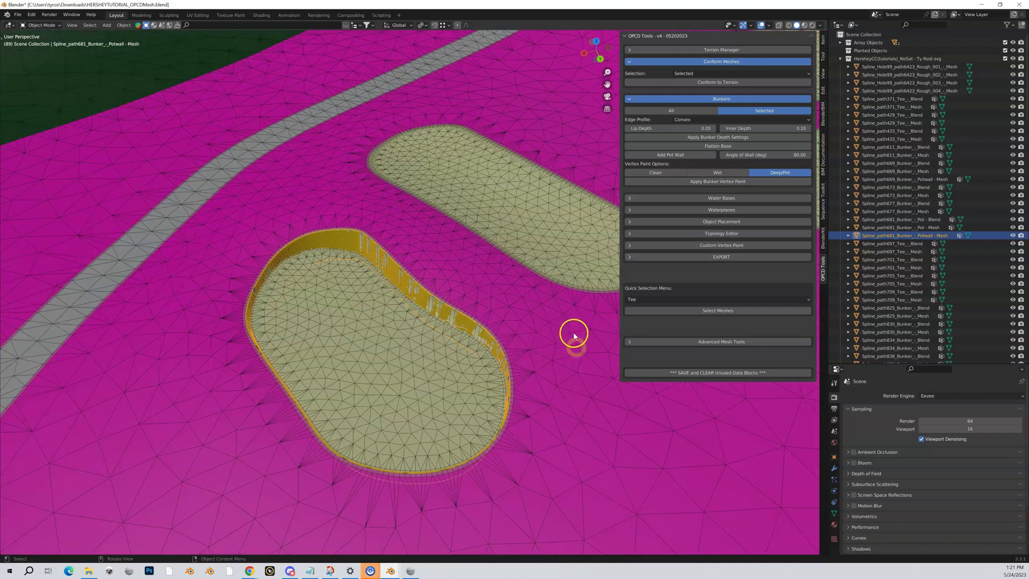
left_click(570, 234)
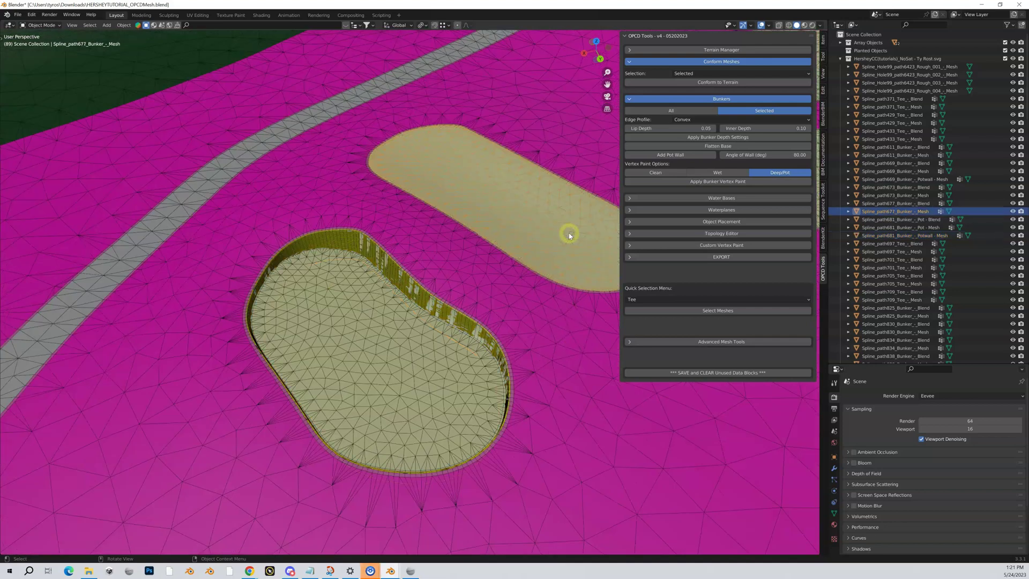
key("KP_Decimal")
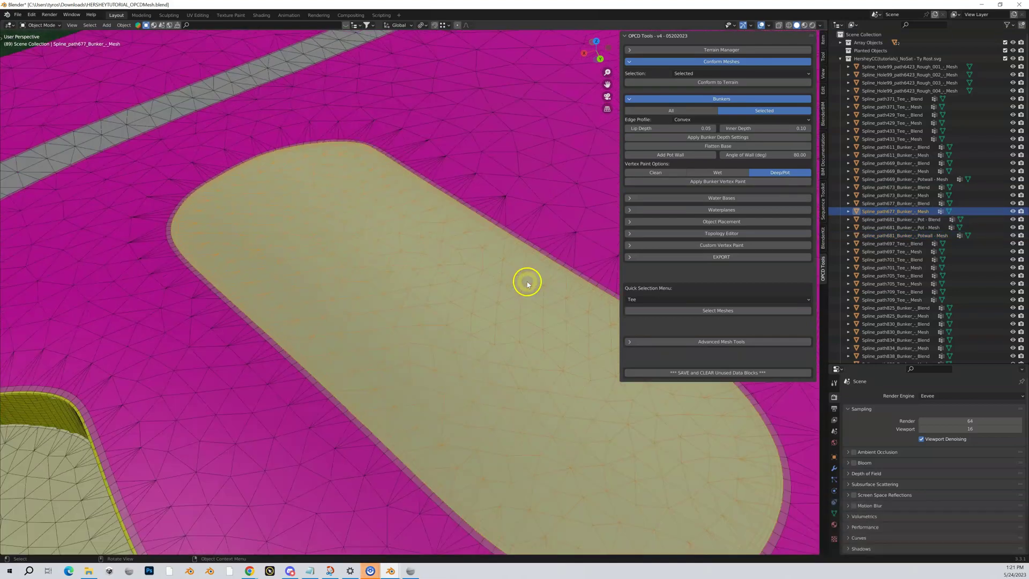
middle_click_drag(526, 280, 470, 298)
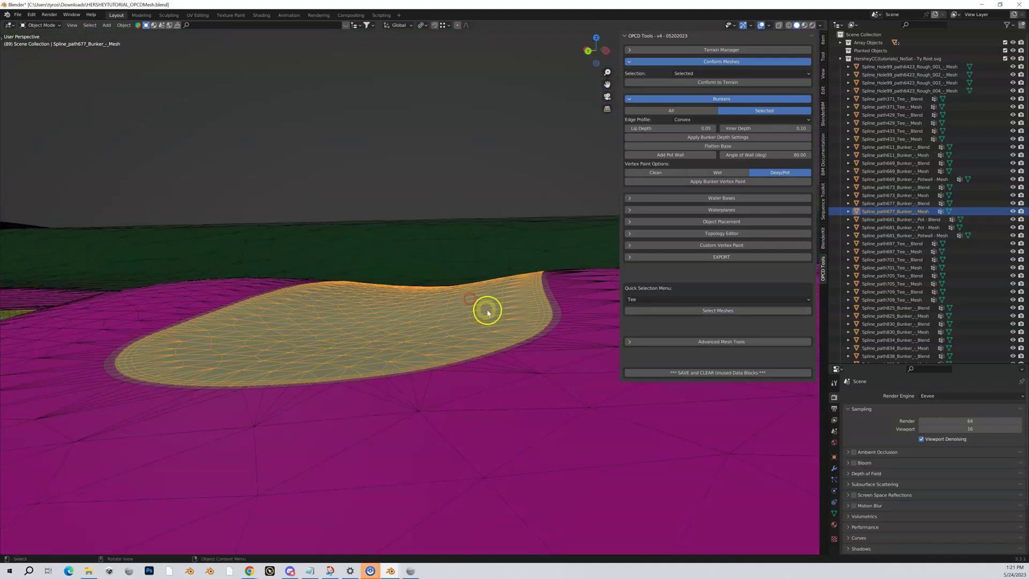
scroll(495, 318, "up", 4)
scroll(494, 316, "up", 2)
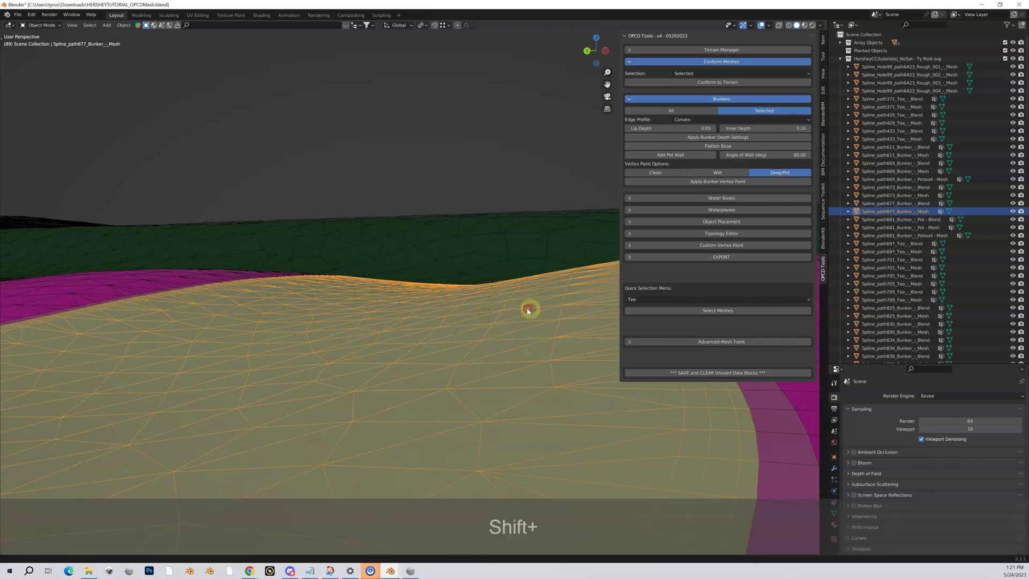
middle_click_drag(528, 306, 484, 314, "shift")
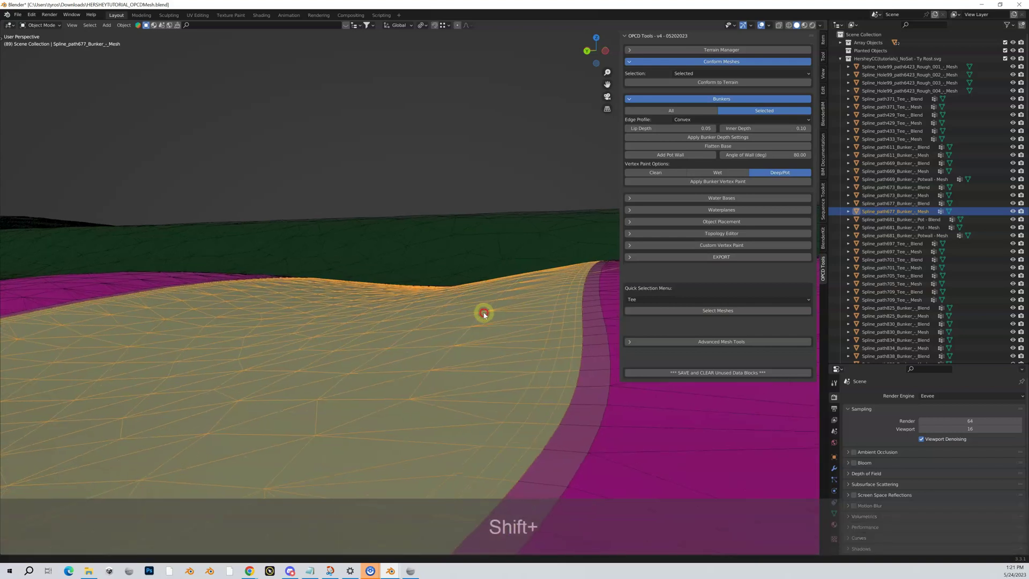
Step: Apply the bunker depth settings to Spline_path677 and inspect its sunken lip
left_click(718, 138)
middle_click_drag(443, 340, 460, 419)
scroll(483, 348, "down", 4)
scroll(464, 391, "down", 3)
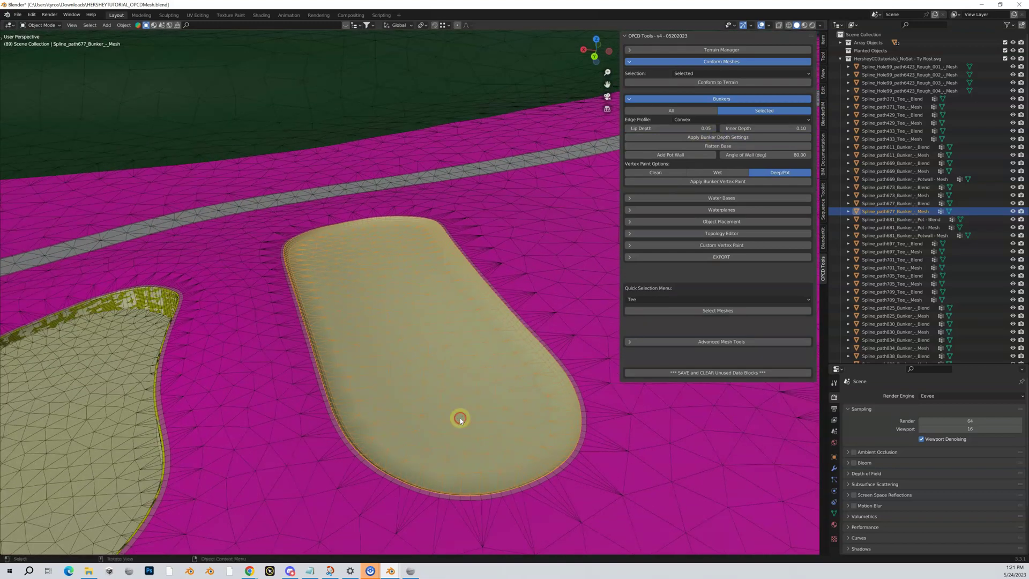
Step: Apply the Clean vertex paint option to the Spline_path677 bunker mesh
left_click(666, 172)
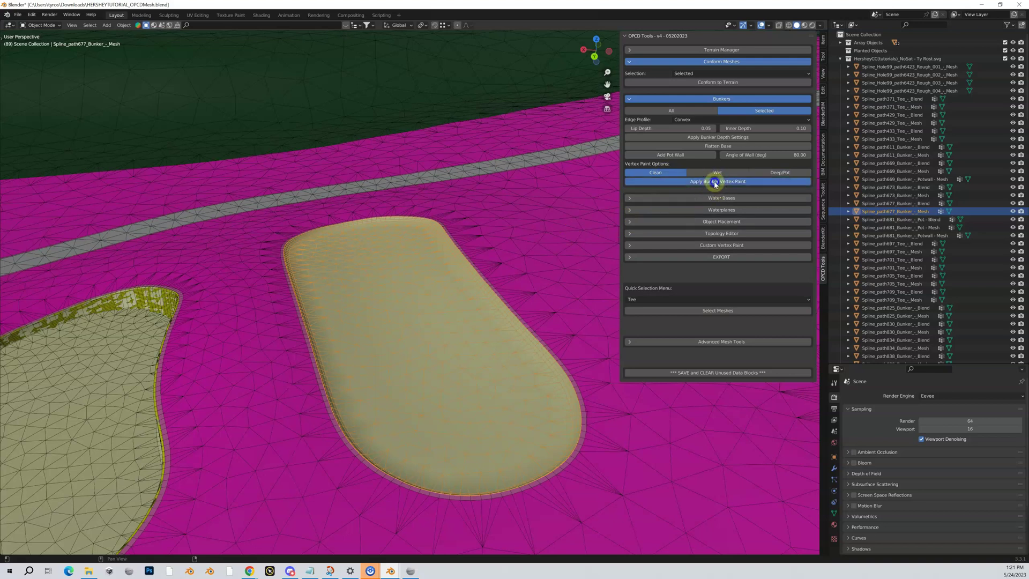
left_click(560, 283)
left_click(486, 345)
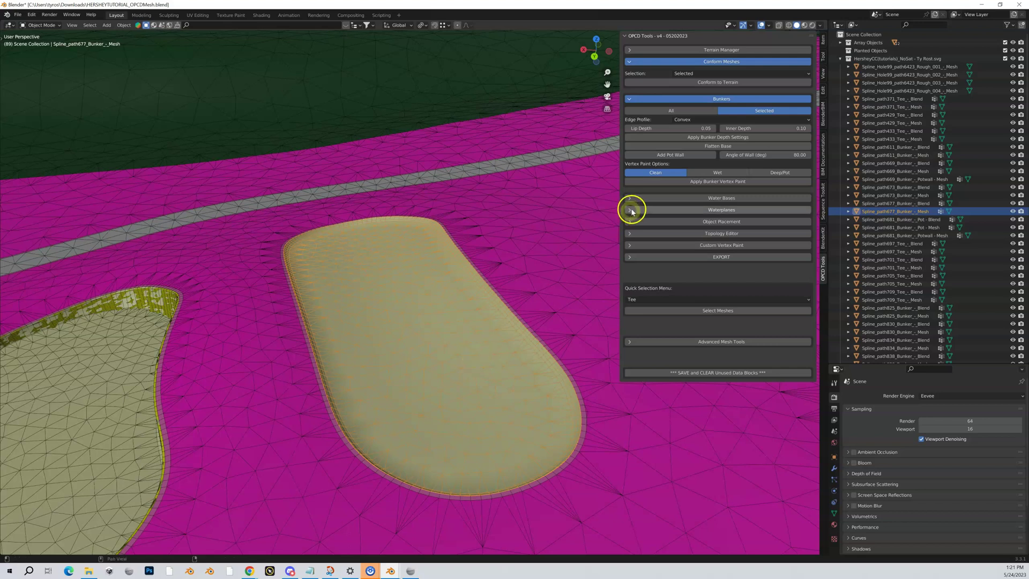
Step: Set the viewport shading Color to Attribute to display vertex paint colours
left_click(822, 26)
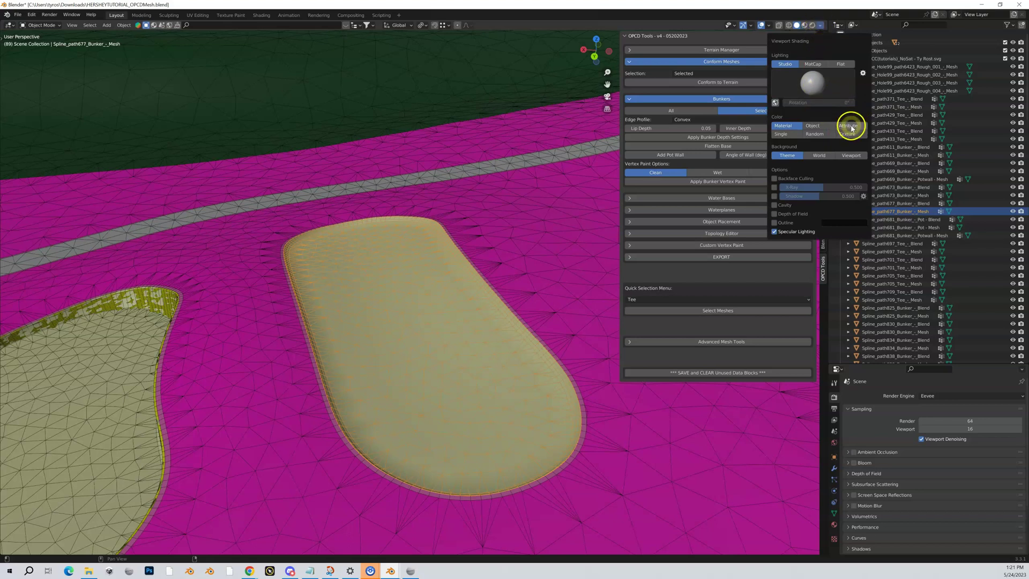
left_click(851, 126)
scroll(353, 338, "up", 3)
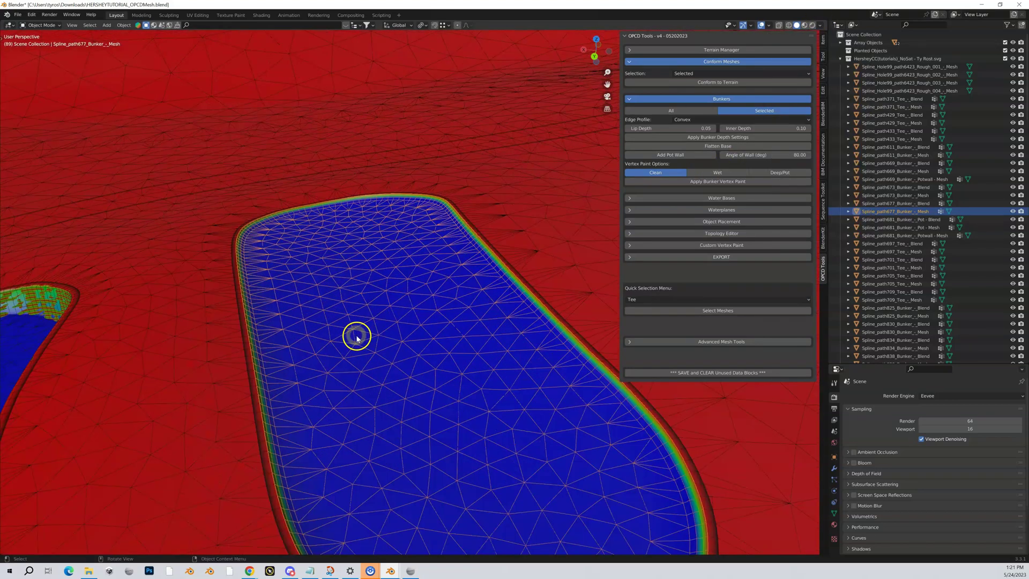
middle_click_drag(356, 338, 359, 342)
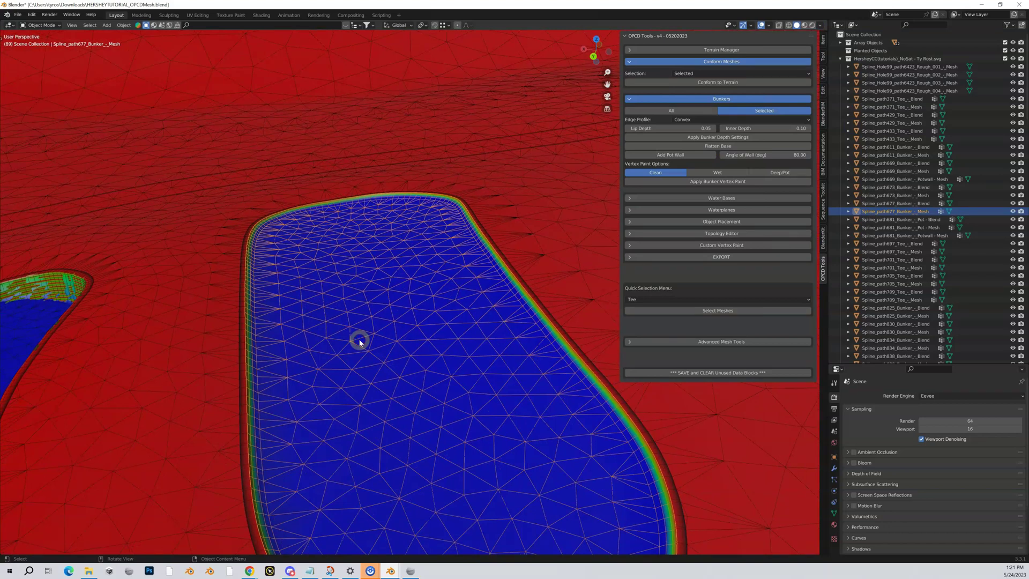
scroll(360, 342, "down", 2)
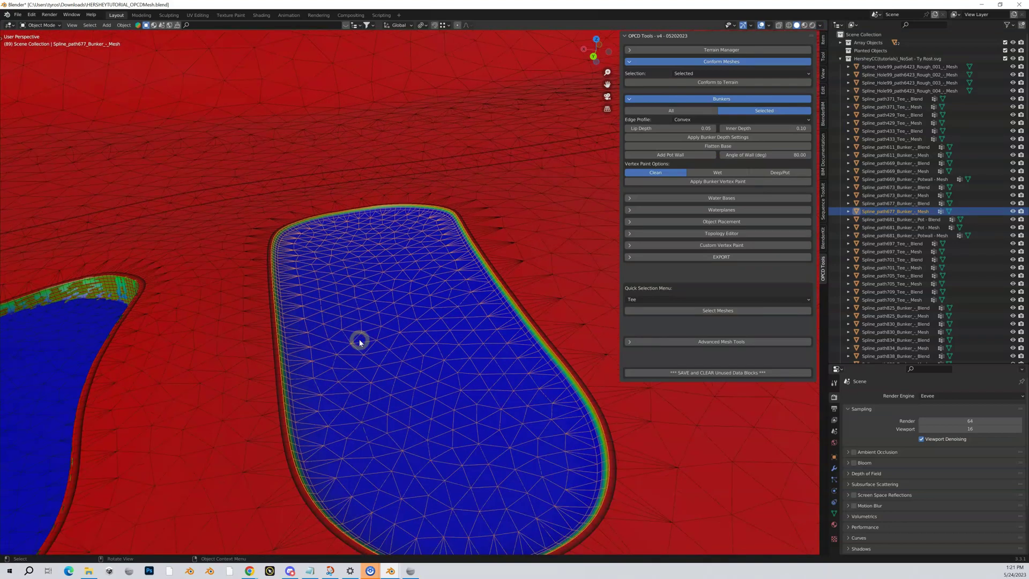
scroll(359, 342, "down", 1)
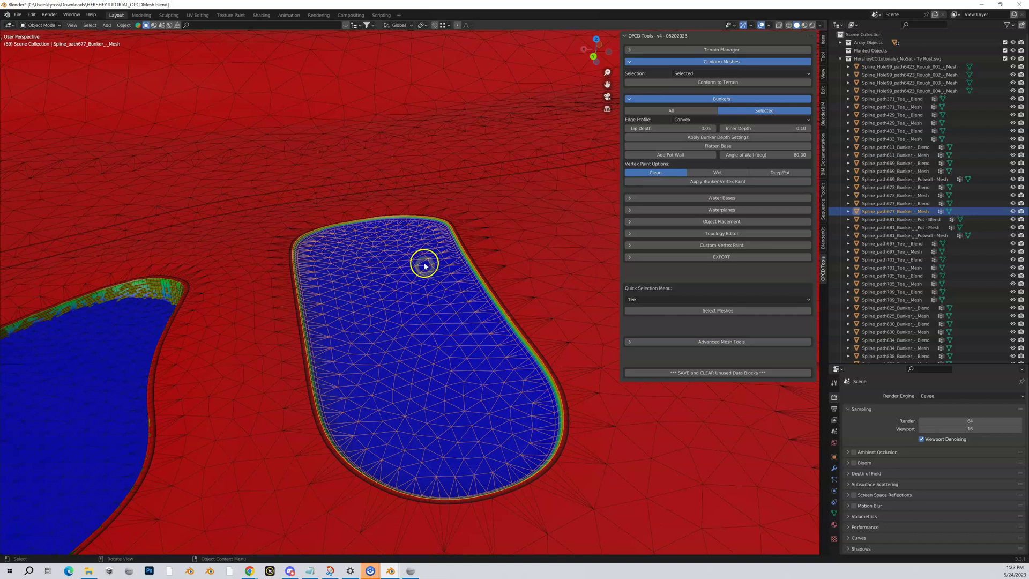
Step: Inspect the blue-floored bunker up close, placing the 3D cursor at its edge
left_click(339, 298)
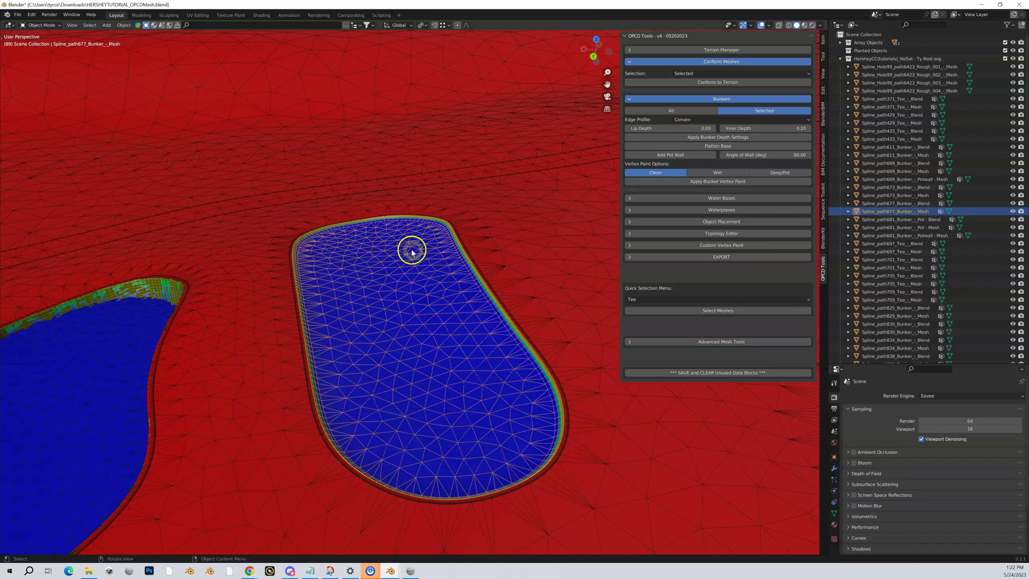
left_click(358, 343)
left_click(419, 315)
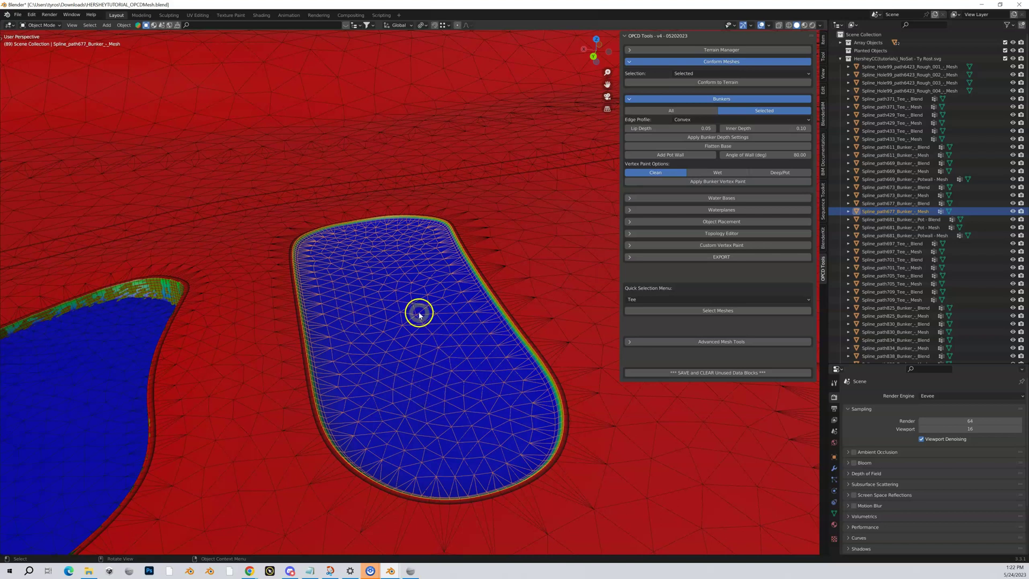
scroll(447, 355, "up", 3)
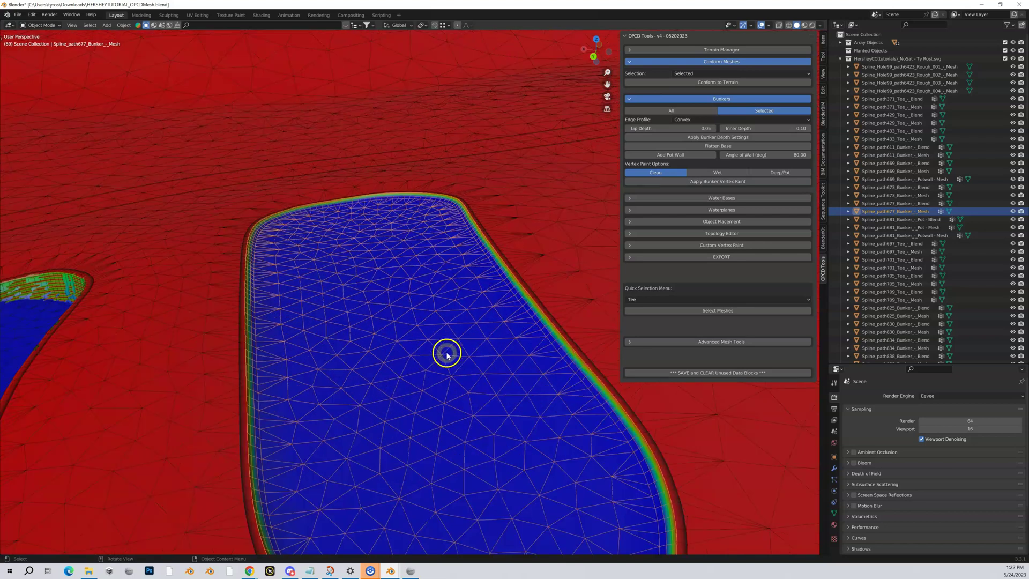
right_click(546, 320, "shift")
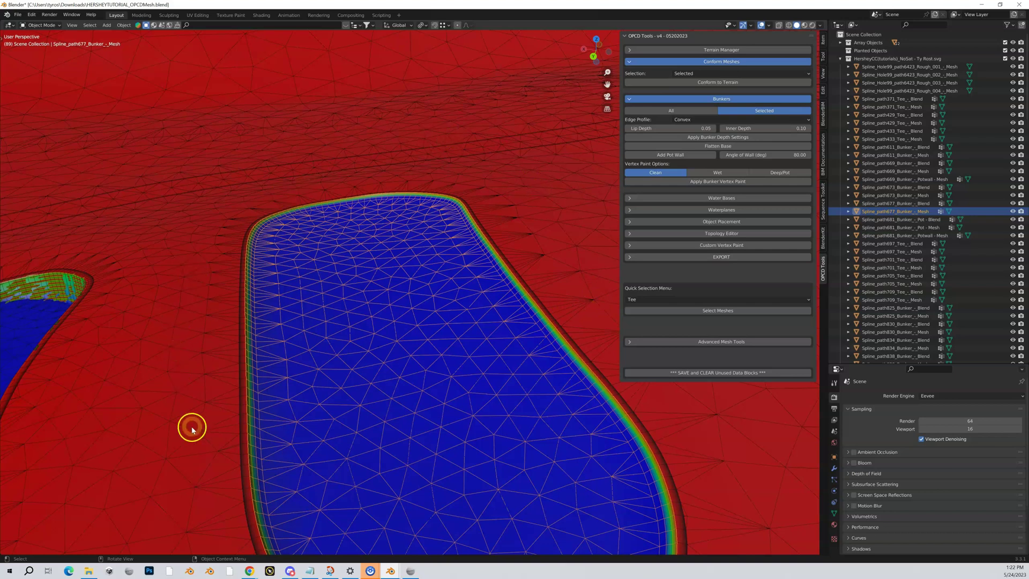
middle_click_drag(356, 375, 356, 411)
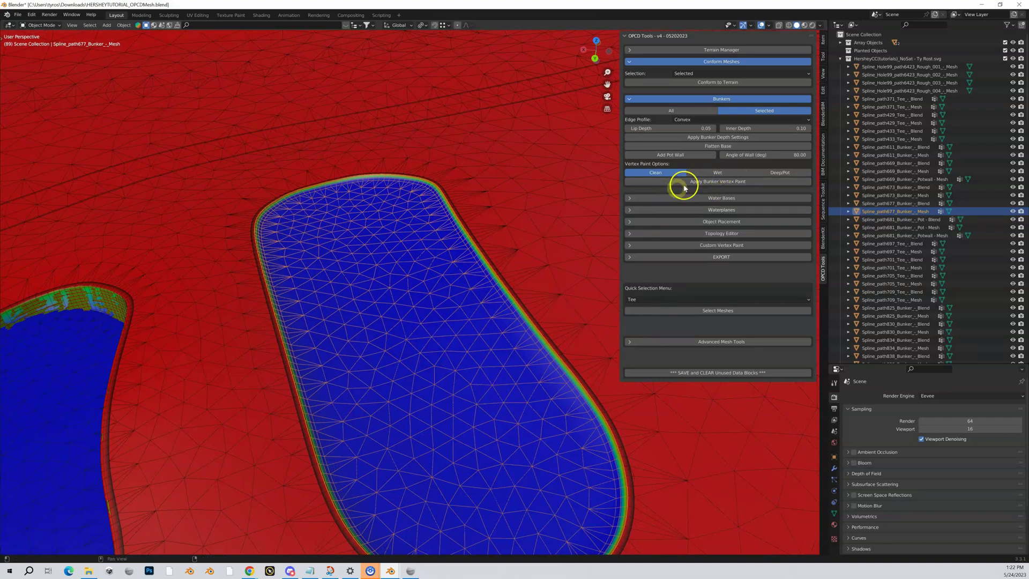
Step: Repaint Spline_path677 with the Wet vertex paint option and zoom out to see the green rim
left_click(713, 172)
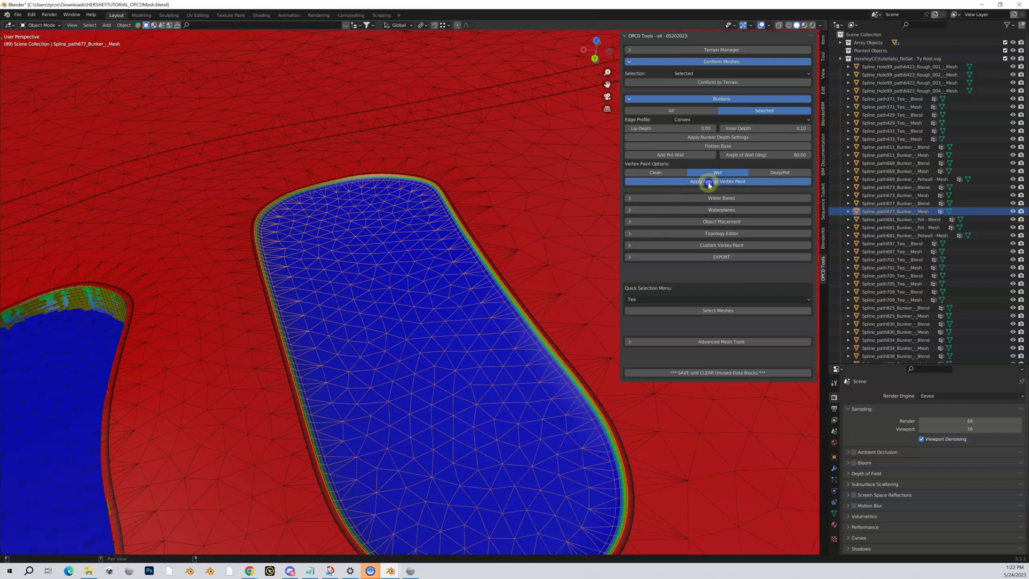
left_click(708, 183)
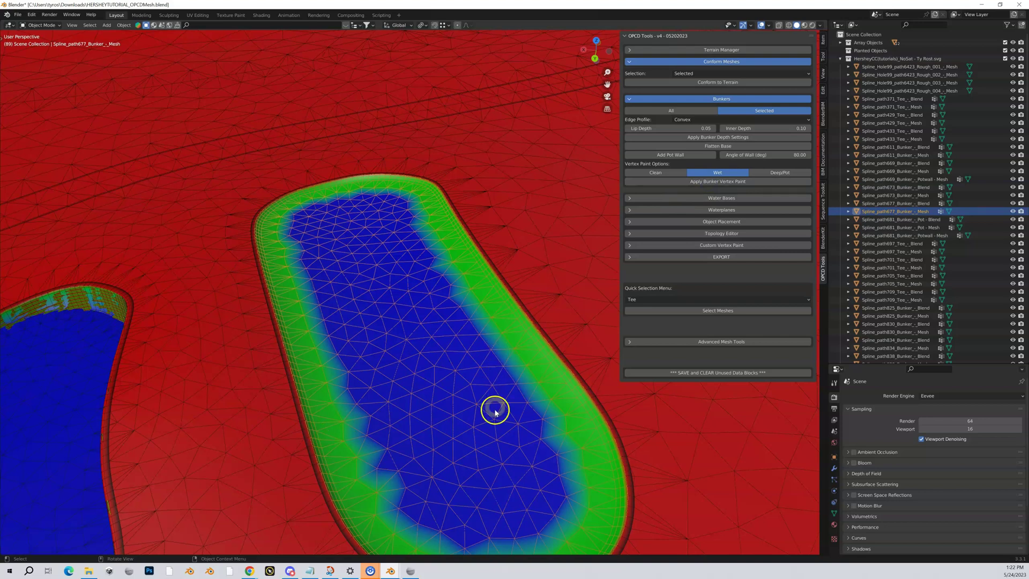
left_click(437, 254)
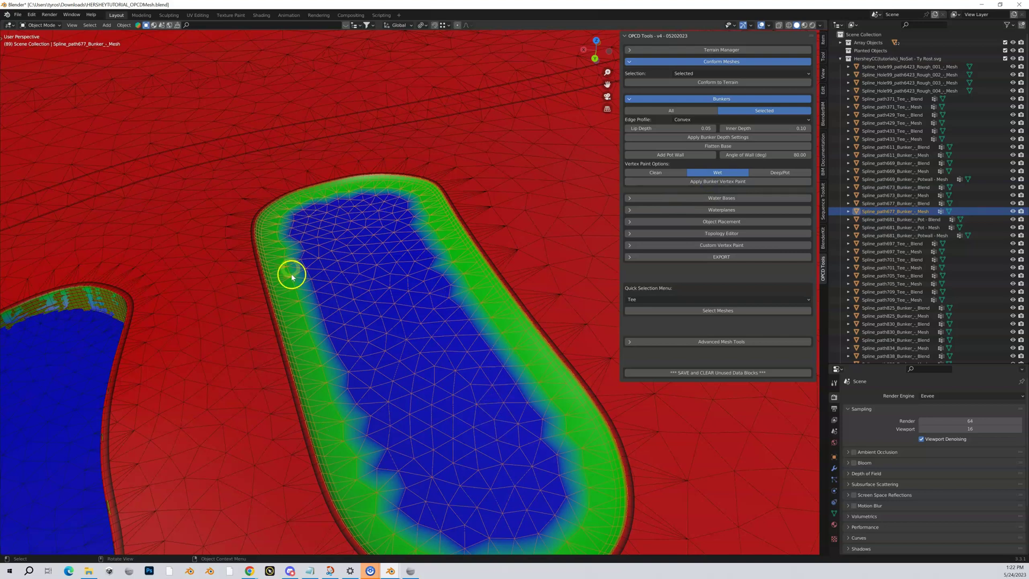
left_click(436, 514)
left_click(528, 387)
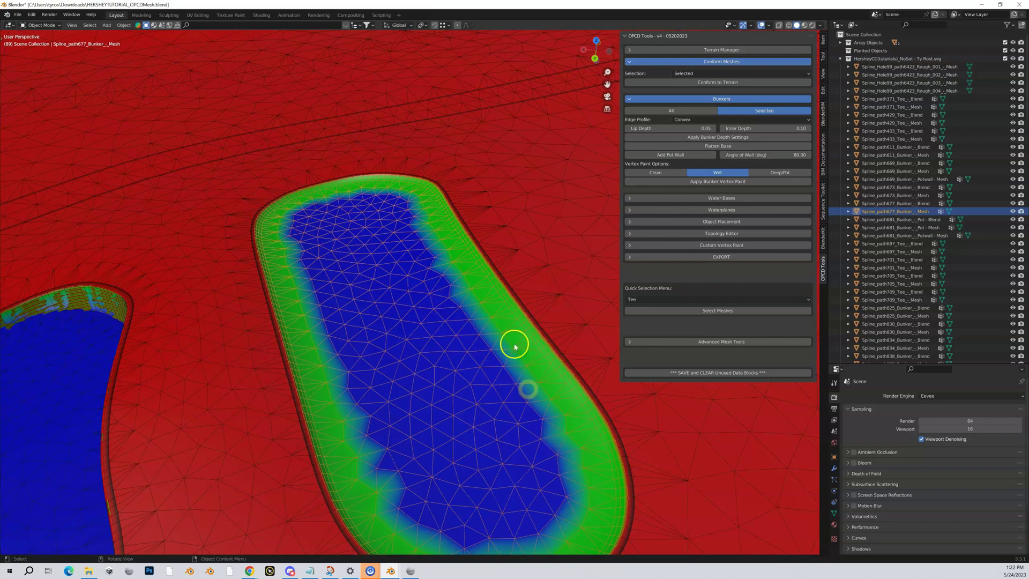
left_click(506, 339)
left_click(451, 377)
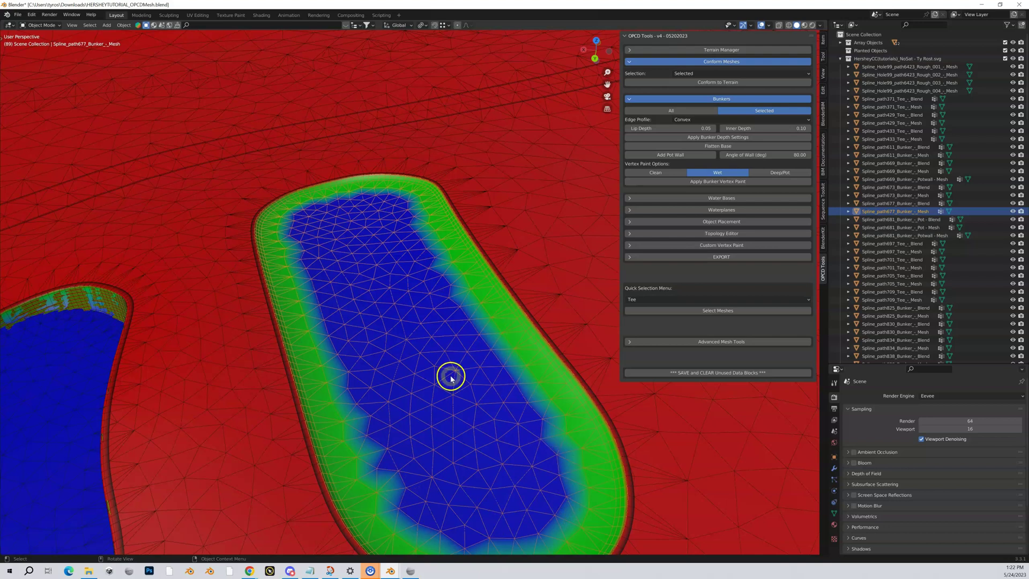
left_click(395, 211)
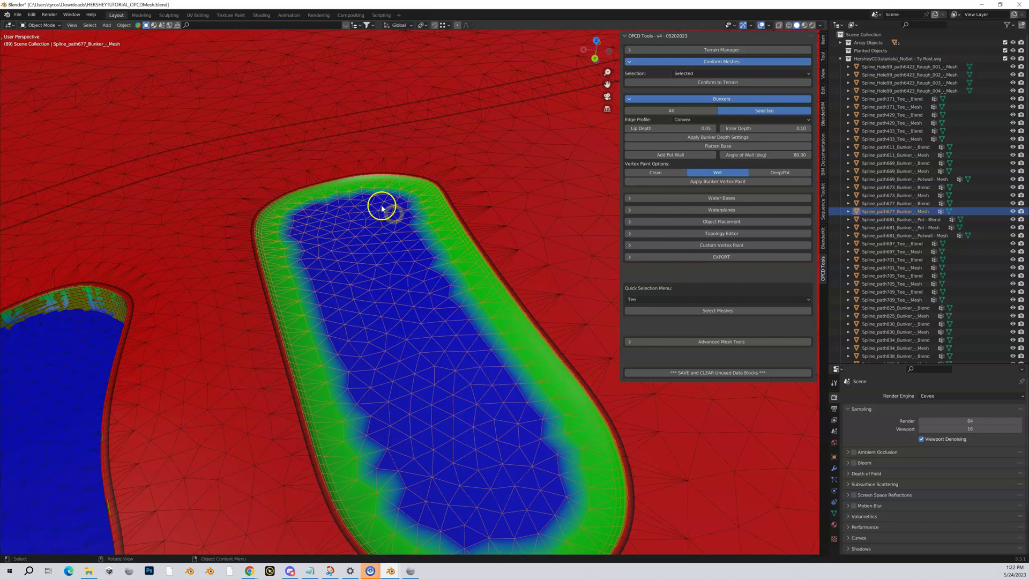
left_click(524, 381)
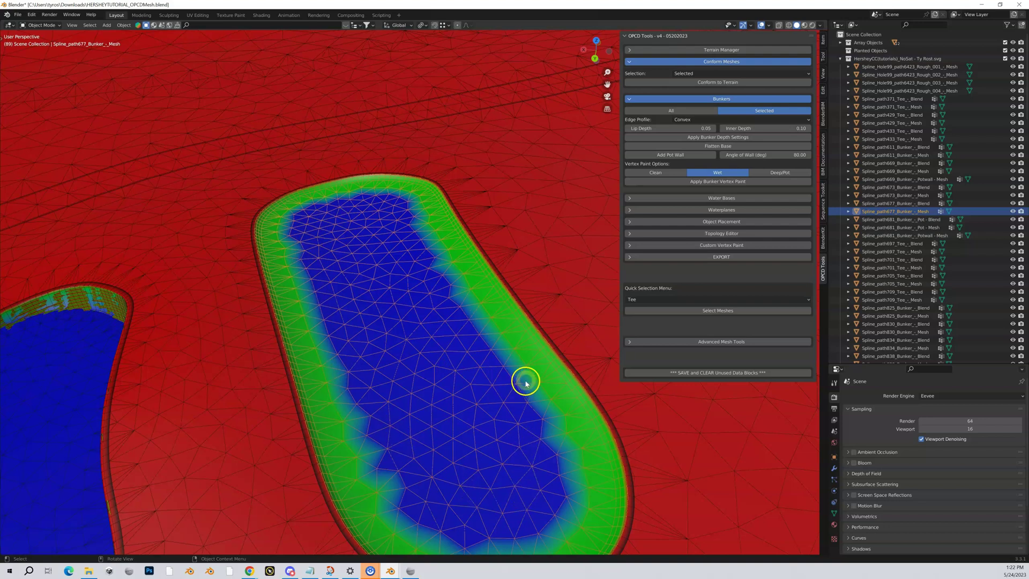
left_click(297, 265)
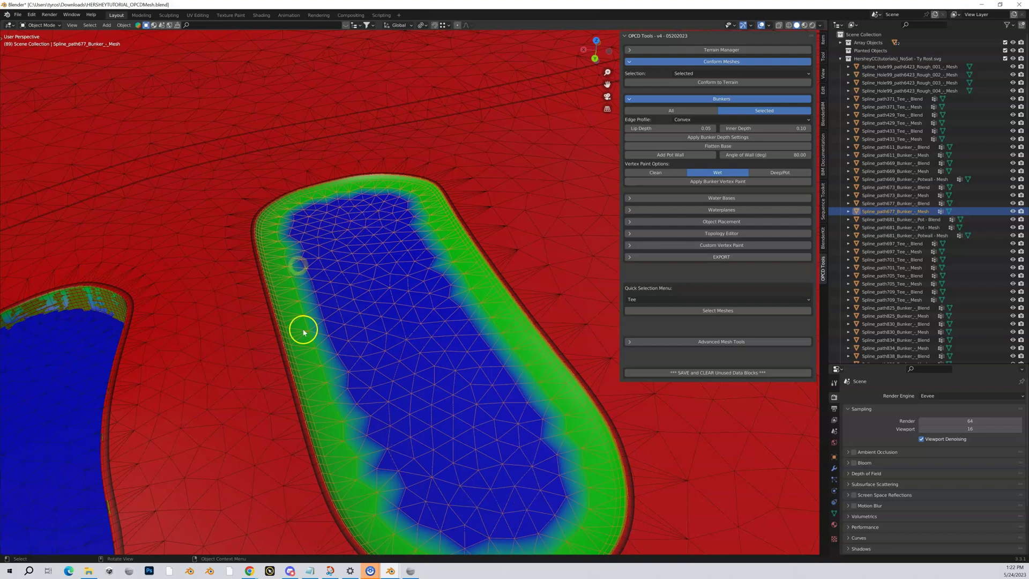
left_click(319, 345)
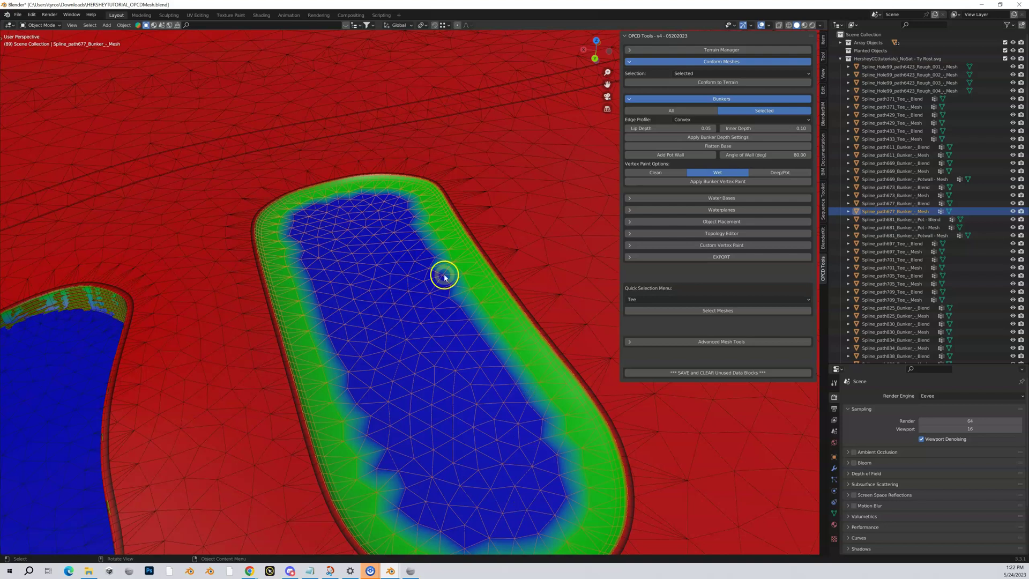
scroll(395, 351, "down", 1)
scroll(395, 353, "down", 1)
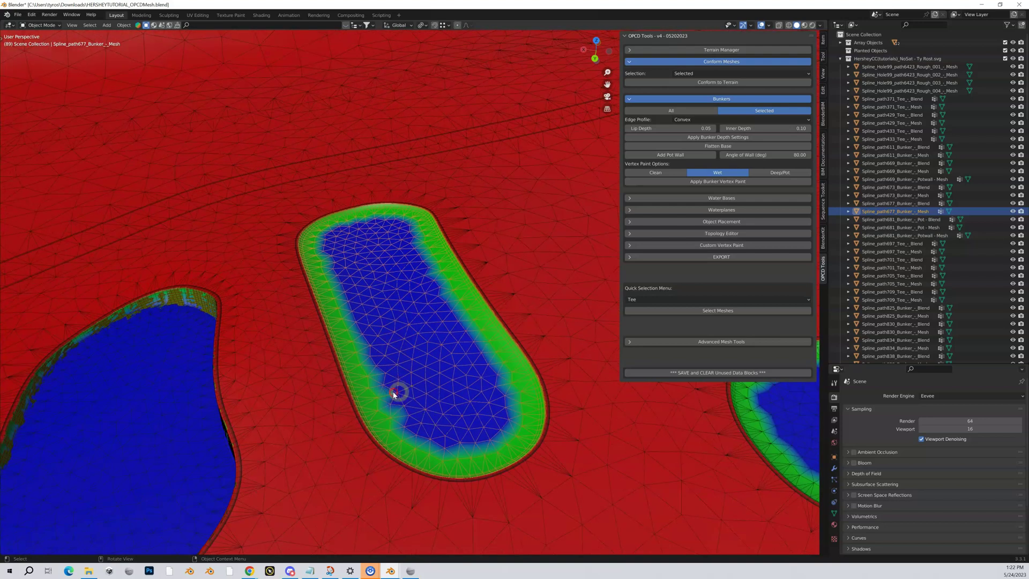
scroll(391, 394, "down", 5)
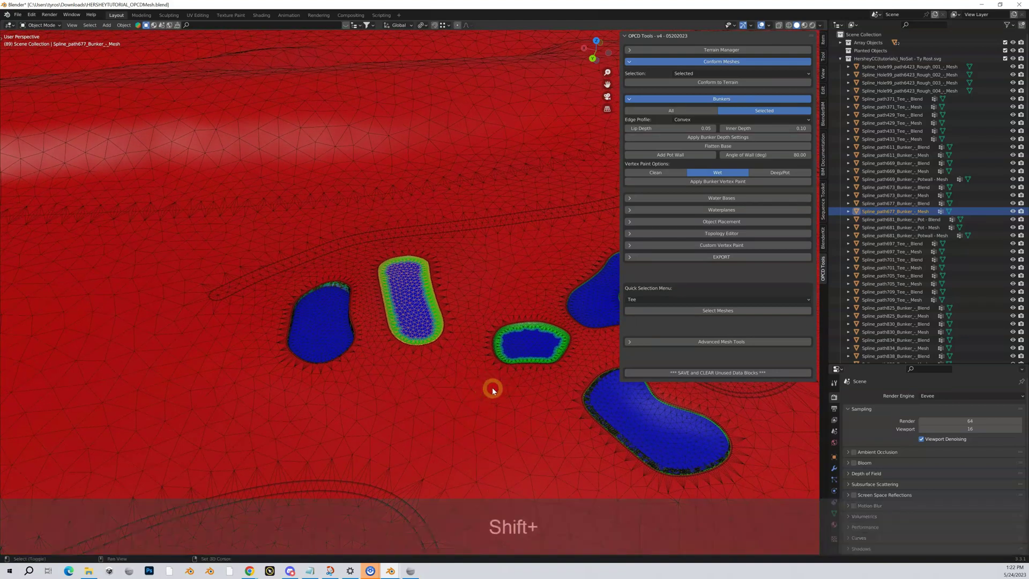
Step: Select the pot bunker Spline_path681 on the left and frame it in view
middle_click_drag(488, 391, 335, 403, "shift")
scroll(422, 385, "up", 2)
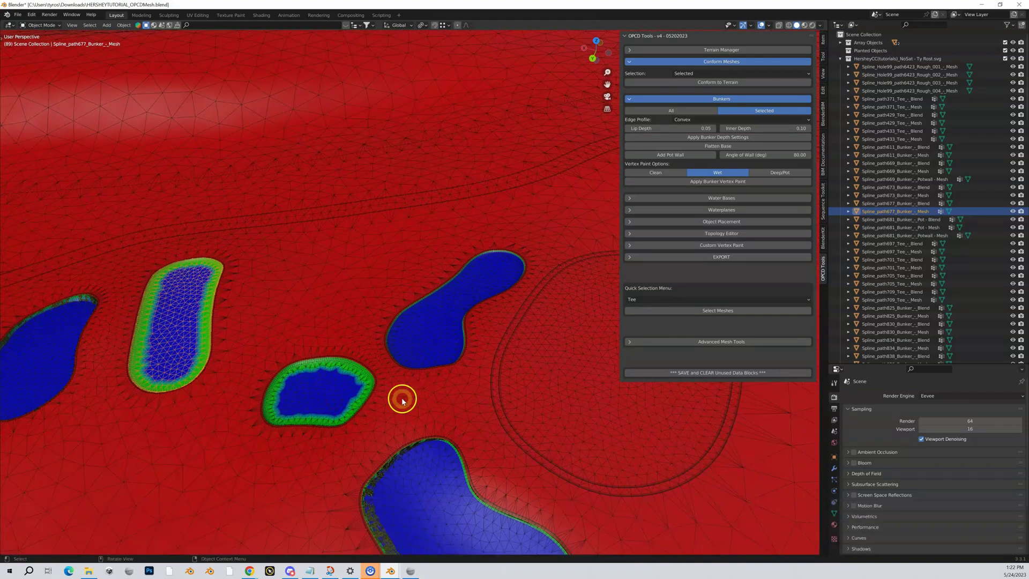
scroll(401, 397, "down", 2)
middle_click_drag(232, 385, 407, 381, "shift")
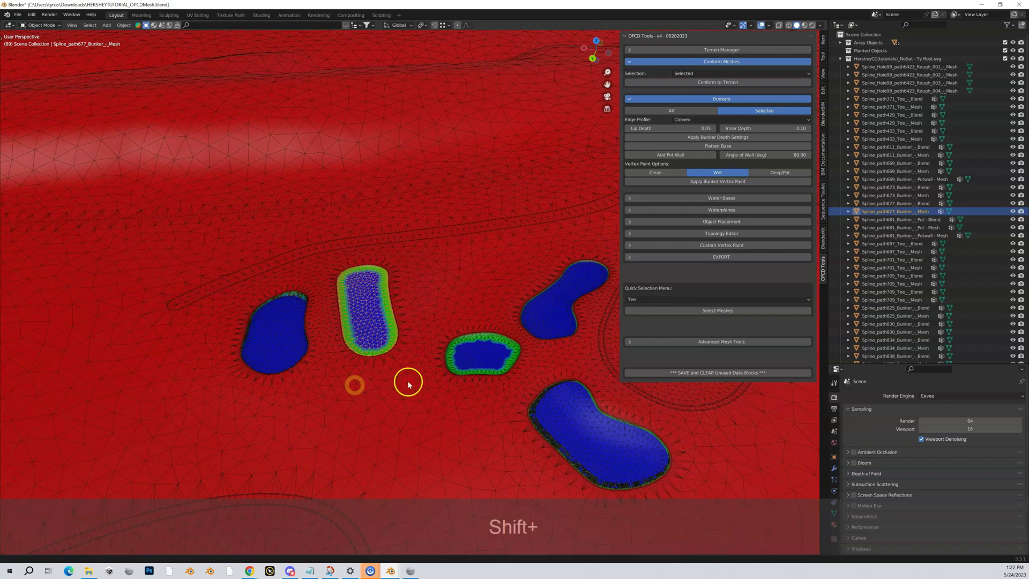
left_click(334, 349)
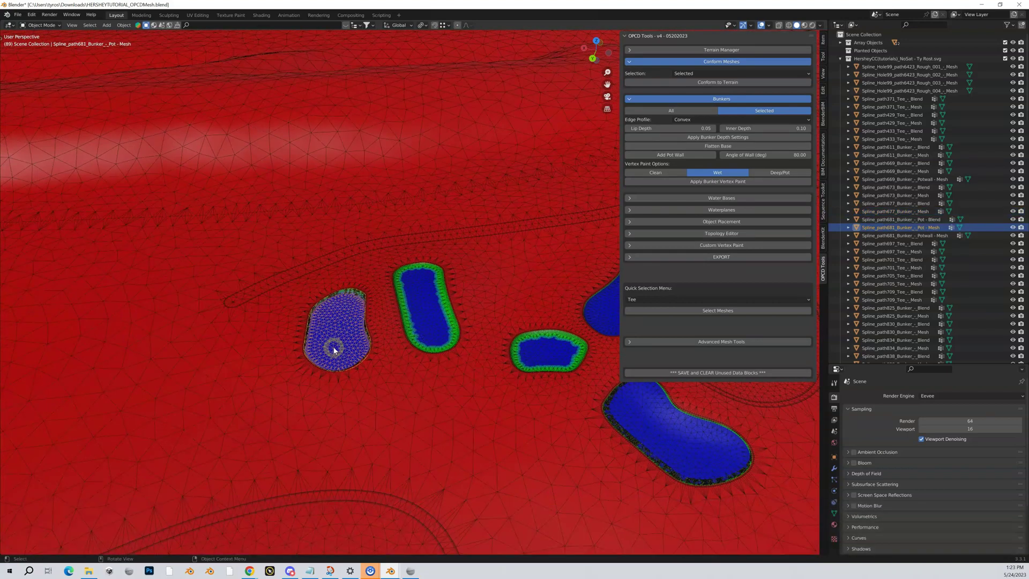
key("KP_Decimal")
Step: Orbit and zoom in on the painted pot wall, then select the Potwall mesh
middle_click_drag(349, 372, 402, 359)
middle_click_drag(466, 288, 454, 289)
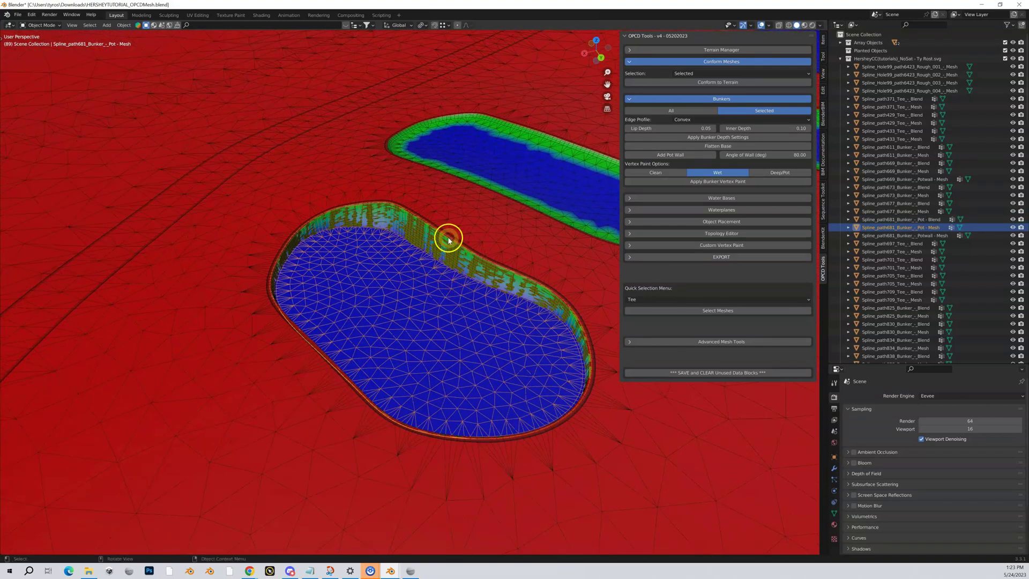
scroll(454, 253, "up", 4)
scroll(454, 255, "up", 2)
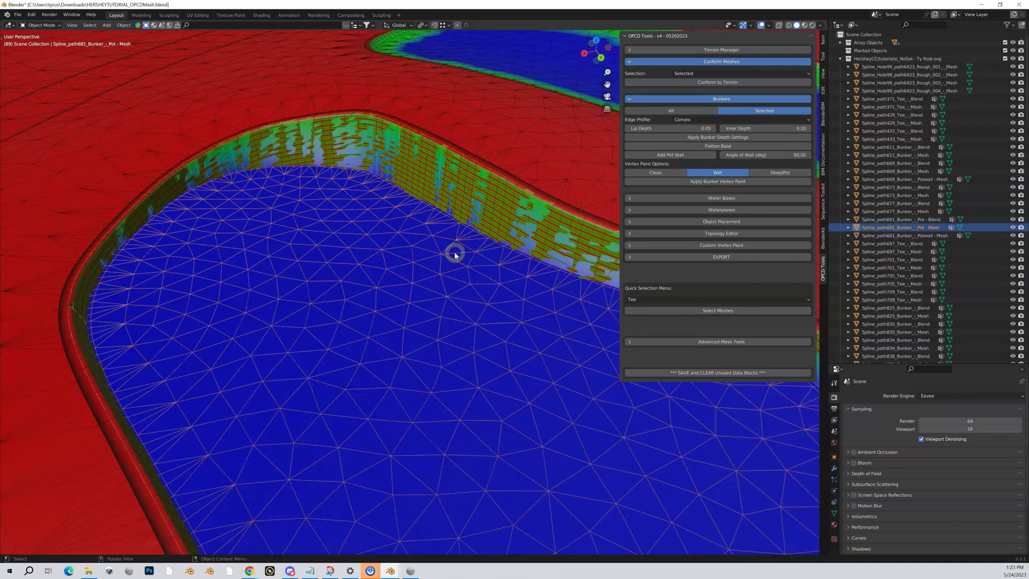
key("shift")
middle_click_drag(438, 262, 406, 287, "shift")
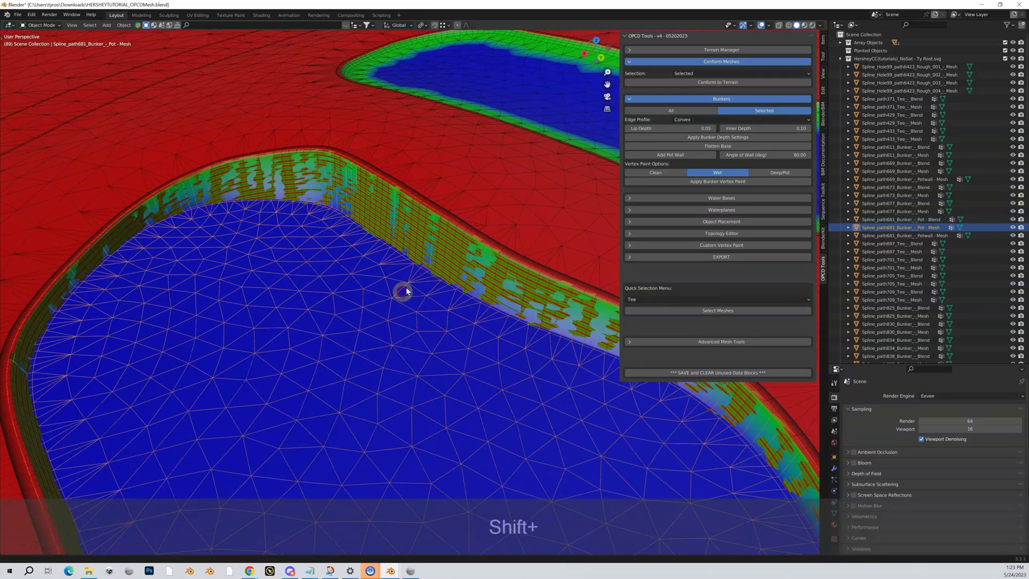
left_click(455, 252)
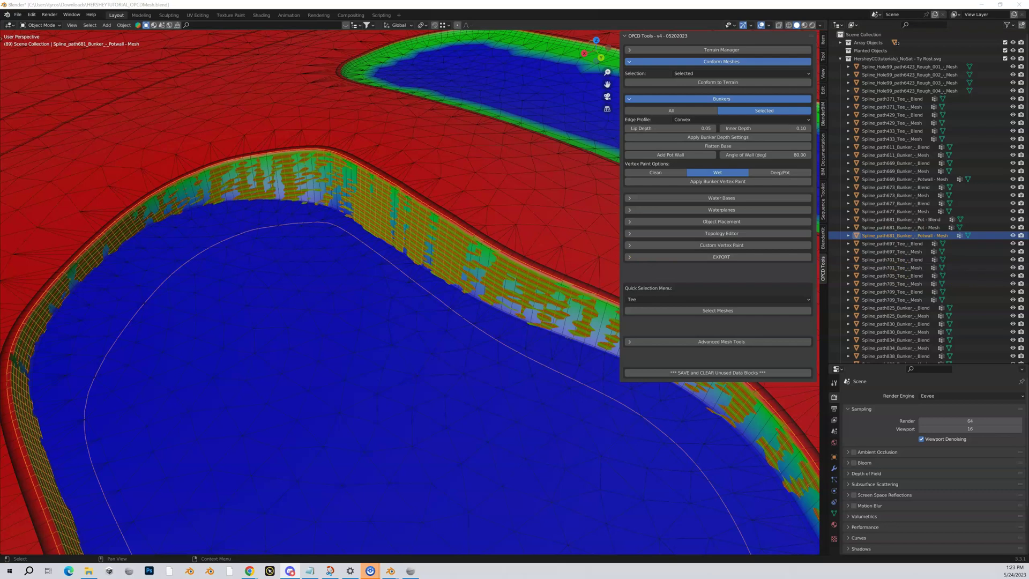
Step: View the stacked-sod pot wall reference photo in Discord, then minimize it
left_click_drag(1028, 102, 704, 107)
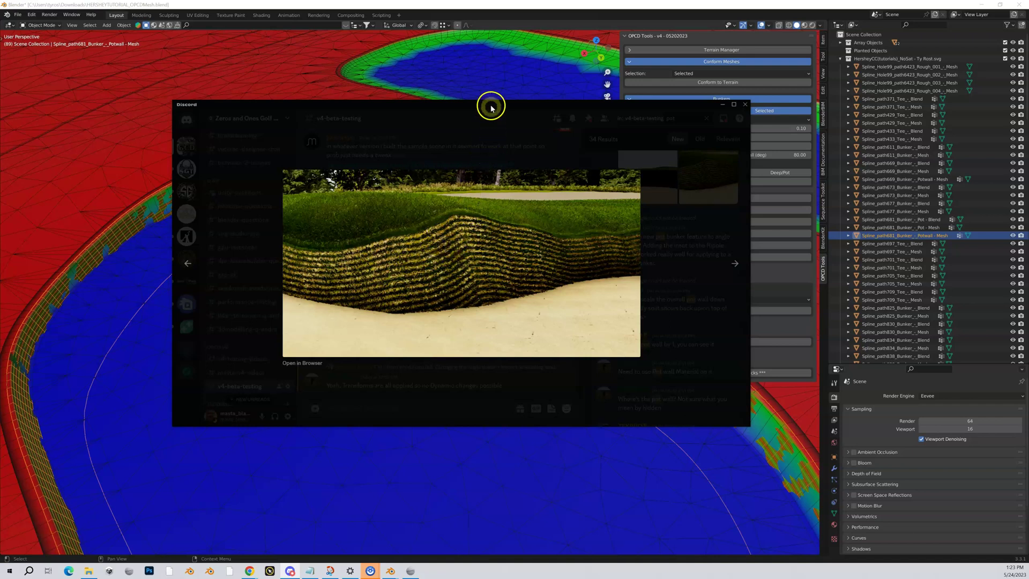
left_click(722, 103)
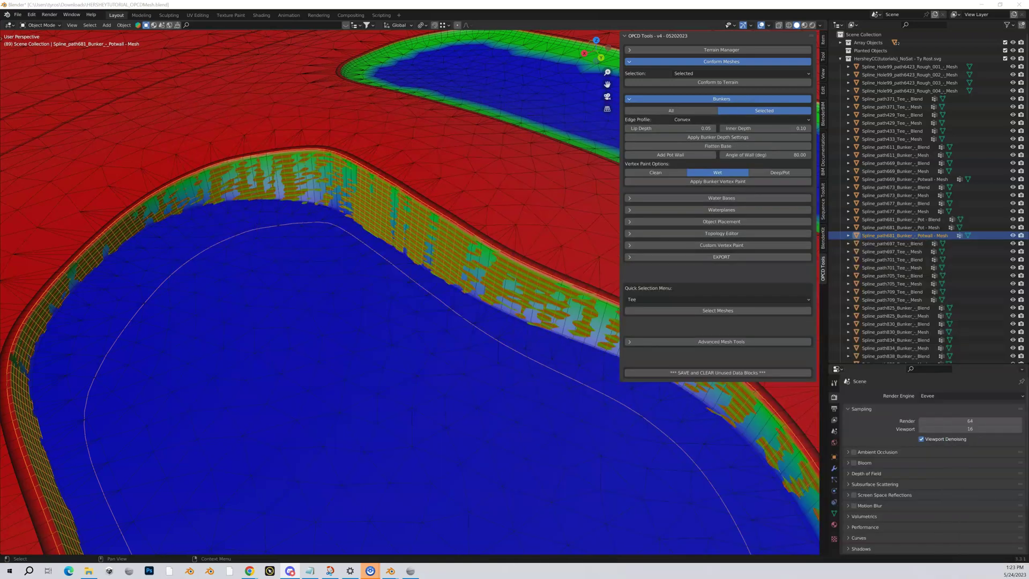
Step: Apply the Deep/Pot vertex paint option to the pot-walled bunker
left_click(769, 172)
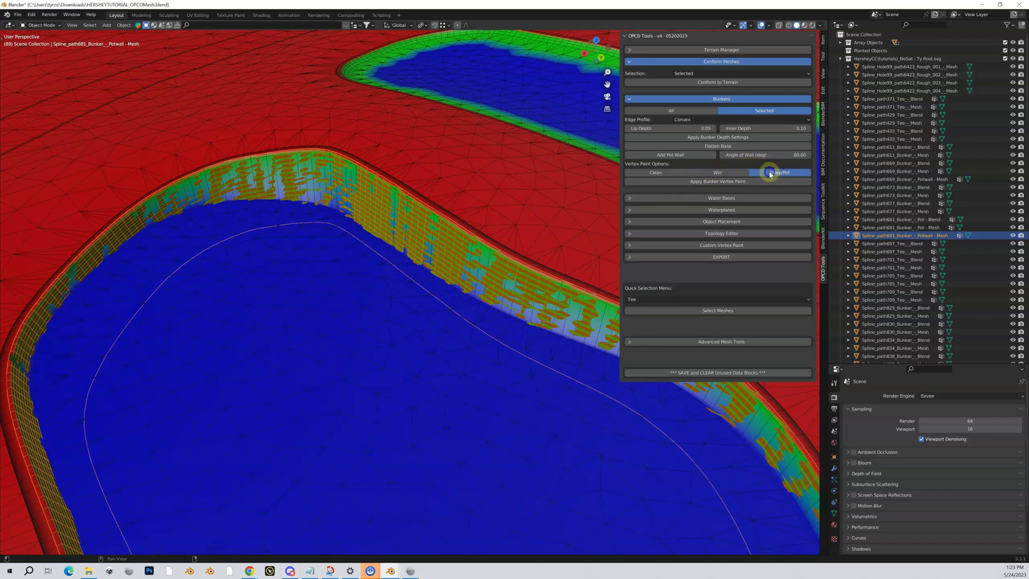
left_click(718, 180)
left_click(721, 184)
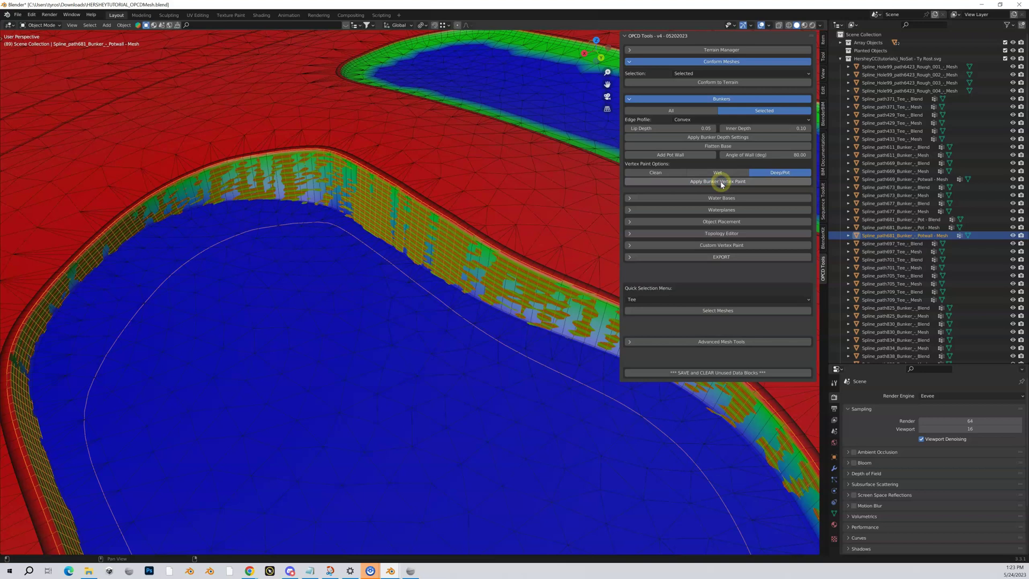
mouse_move(411, 349)
middle_mouse_down()
mouse_move(409, 379)
mouse_move(384, 346)
mouse_move(477, 359)
mouse_move(450, 368)
middle_mouse_up()
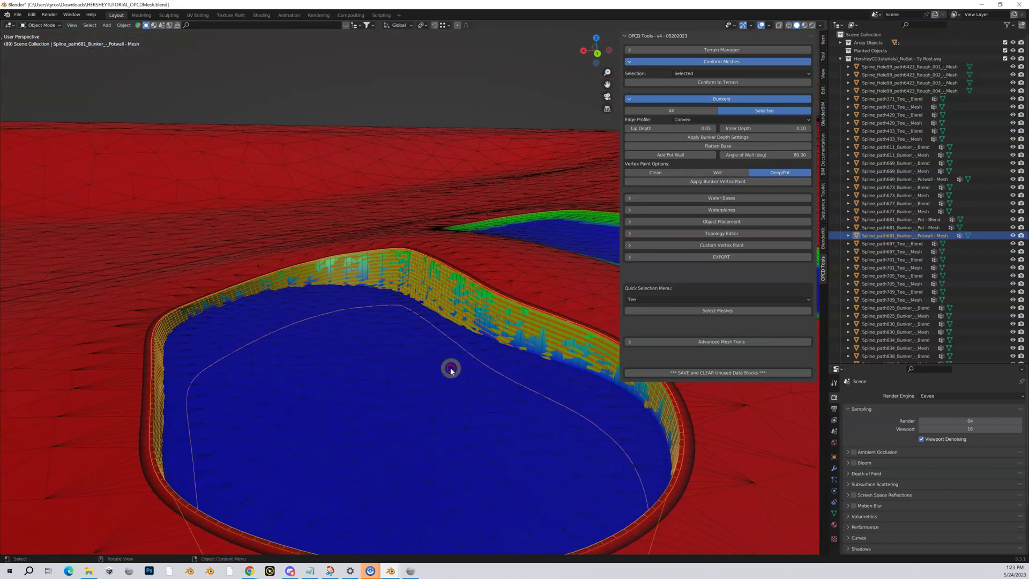
left_click(727, 182)
Step: Orbit around the Deep/Pot-painted bunker and pan to bring the other bunkers in
scroll(405, 381, "down", 3)
middle_click_drag(391, 390, 391, 417)
middle_click_drag(483, 369, 445, 374)
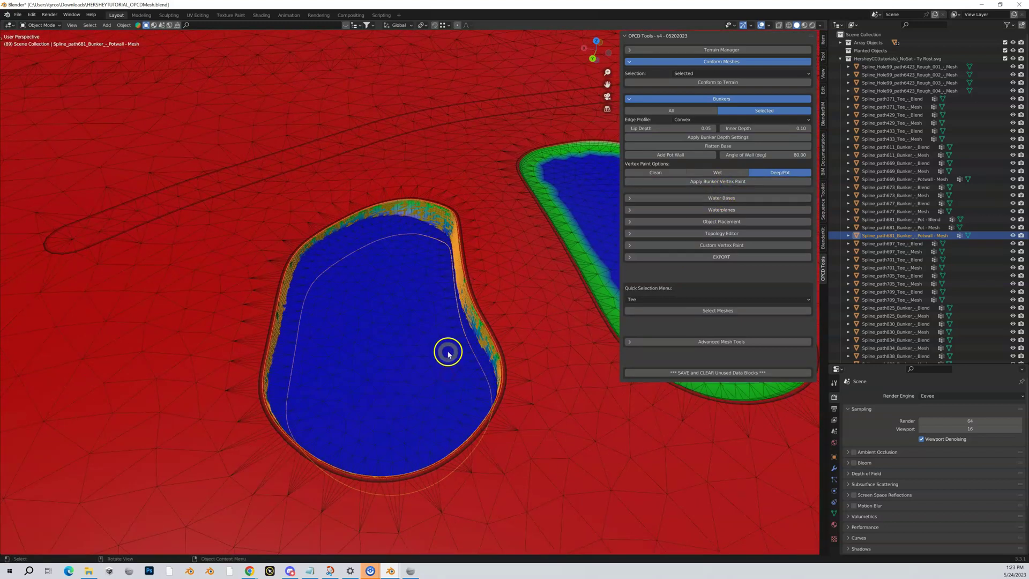
middle_click_drag(466, 335, 299, 380)
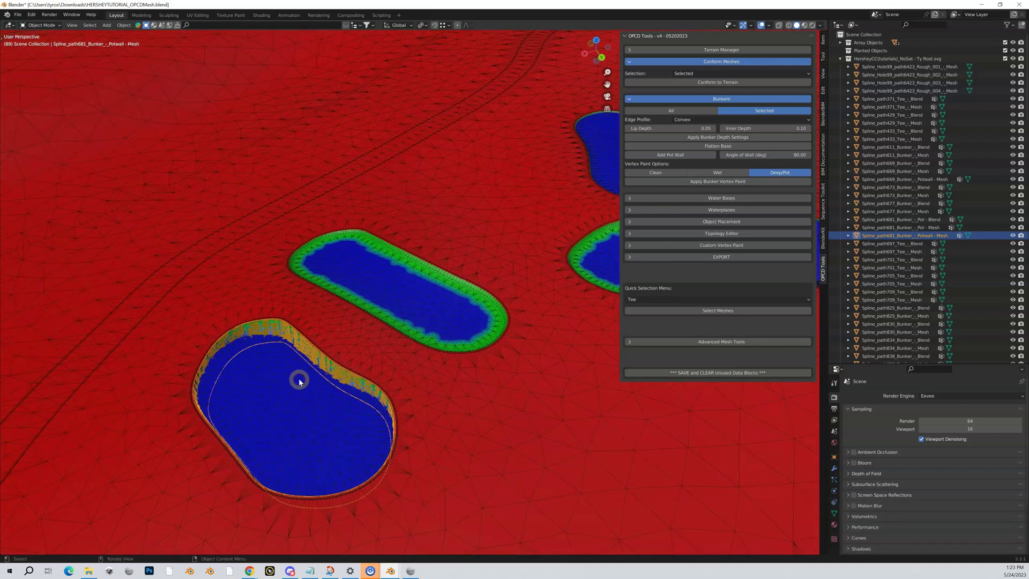
middle_click_drag(328, 340, 103, 436, "shift")
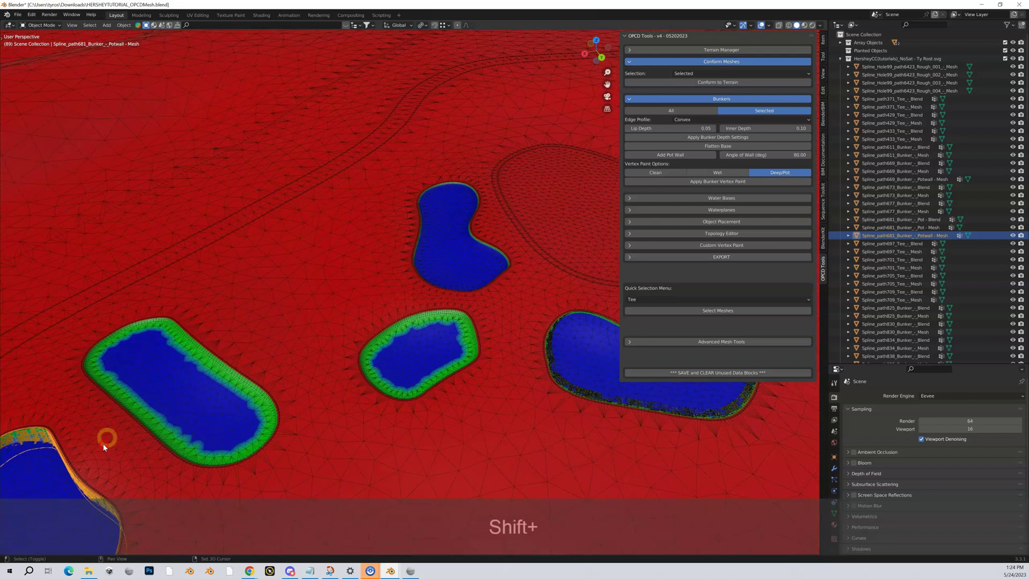
Step: Select the kidney-shaped bunker Spline_path611 and frame it at an oblique angle
left_click(459, 252)
key("KP_Decimal")
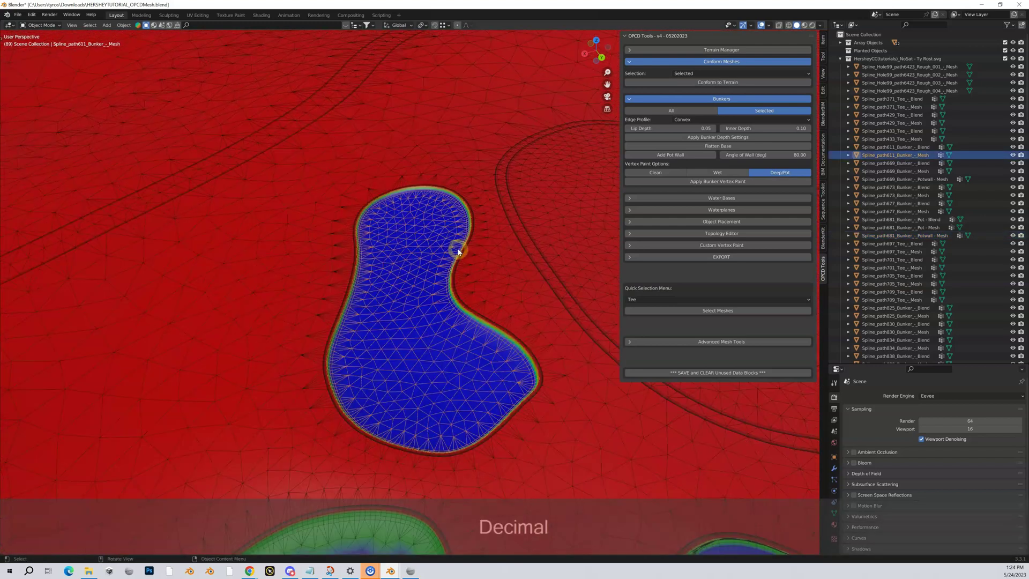
scroll(472, 320, "up", 2)
middle_click_drag(472, 320, 480, 306)
scroll(473, 328, "up", 3)
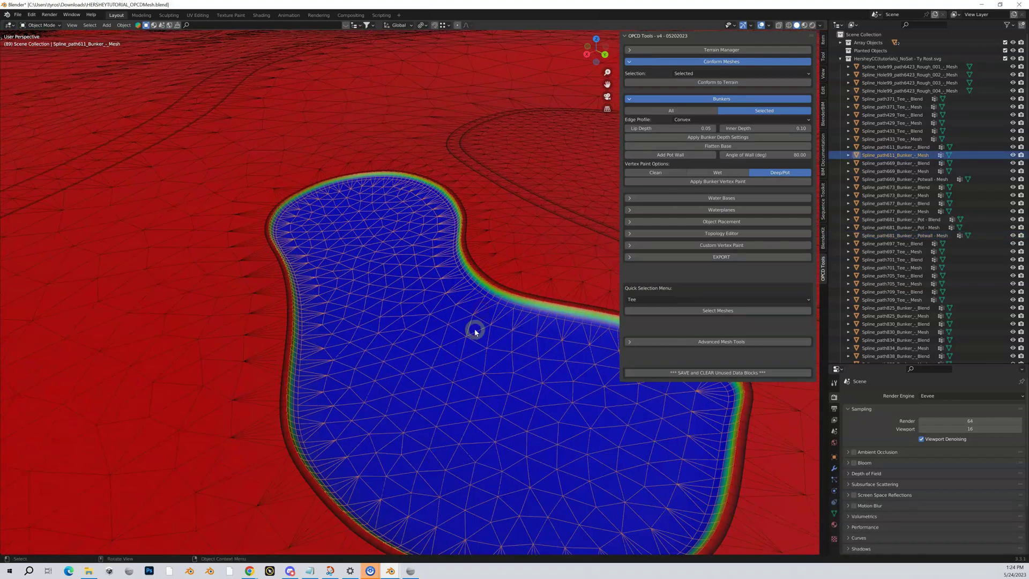
Step: Apply Deep/Pot vertex paint to it, then switch to Clean and apply again
left_click(719, 182)
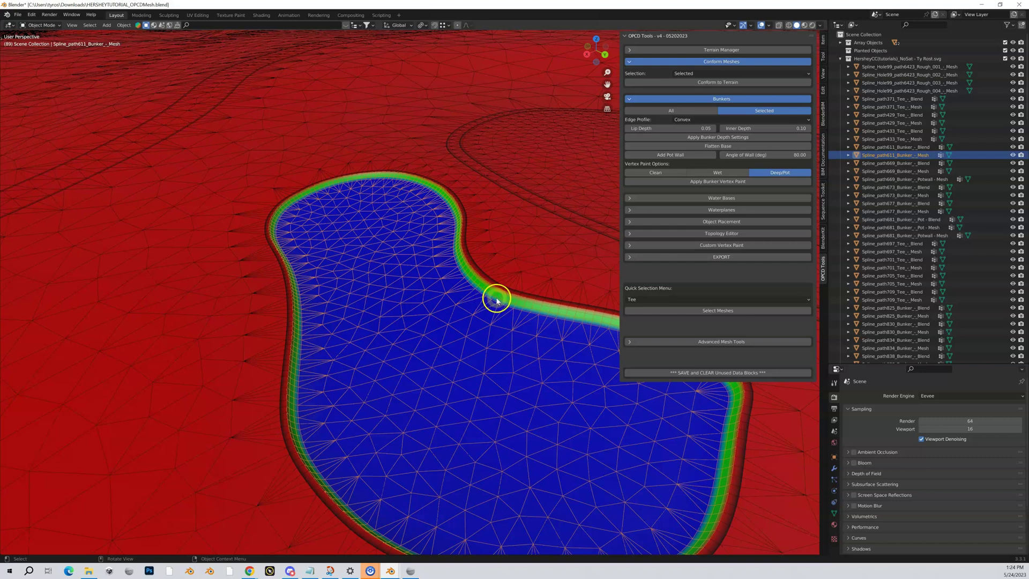
left_click(638, 175)
left_click(662, 184)
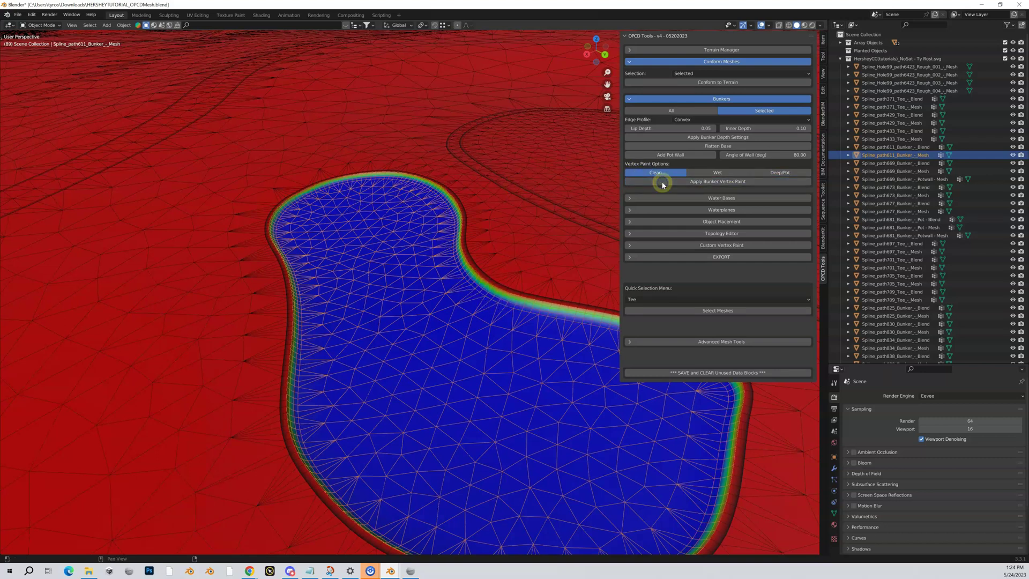
Step: Zoom out and orbit over the wider course to survey the other bunkers
middle_click_drag(489, 360, 497, 371)
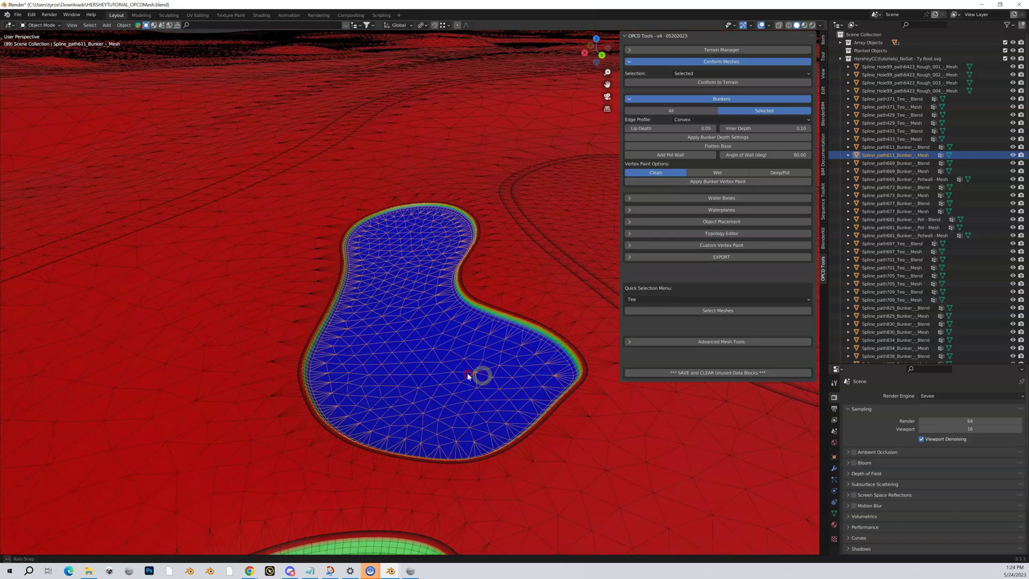
mouse_move(467, 375)
middle_mouse_down()
mouse_move(432, 363)
mouse_move(457, 365)
middle_mouse_up()
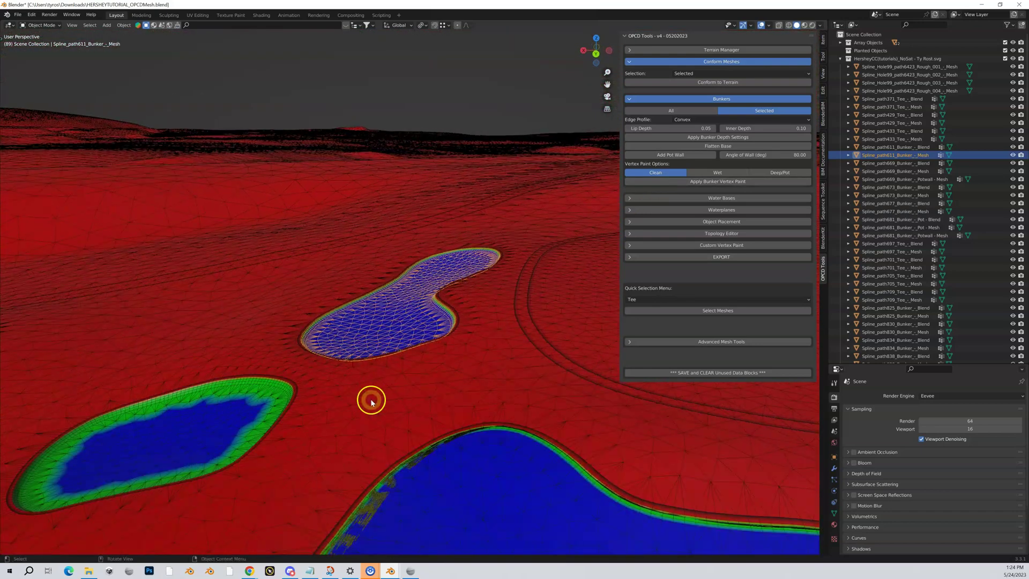
scroll(371, 400, "down", 3)
middle_click_drag(358, 416, 393, 427)
scroll(393, 426, "down", 2)
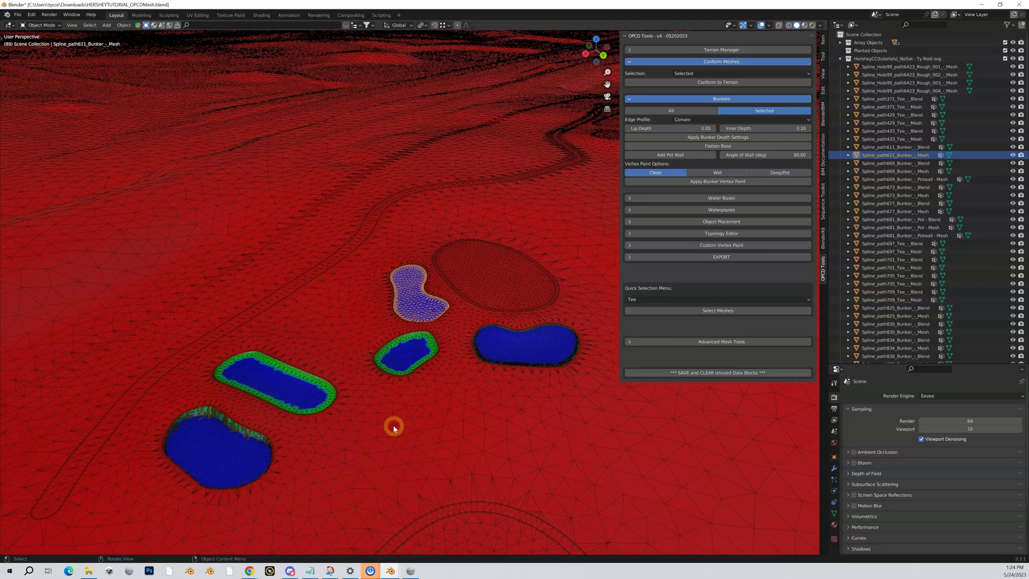
scroll(397, 426, "down", 3)
scroll(481, 398, "down", 2)
middle_click_drag(485, 379, 466, 391)
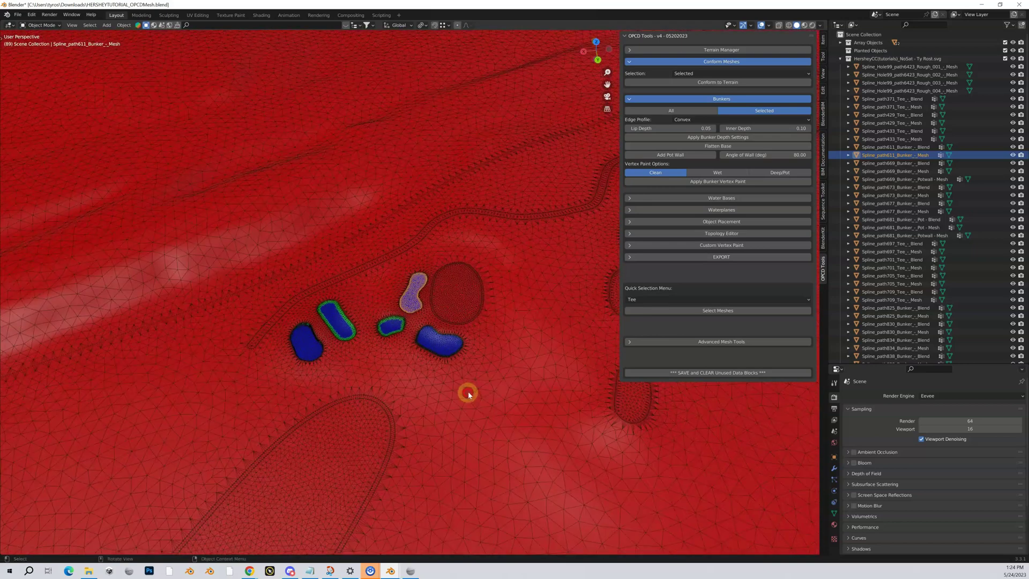
scroll(467, 392, "down", 2)
scroll(259, 380, "down", 2)
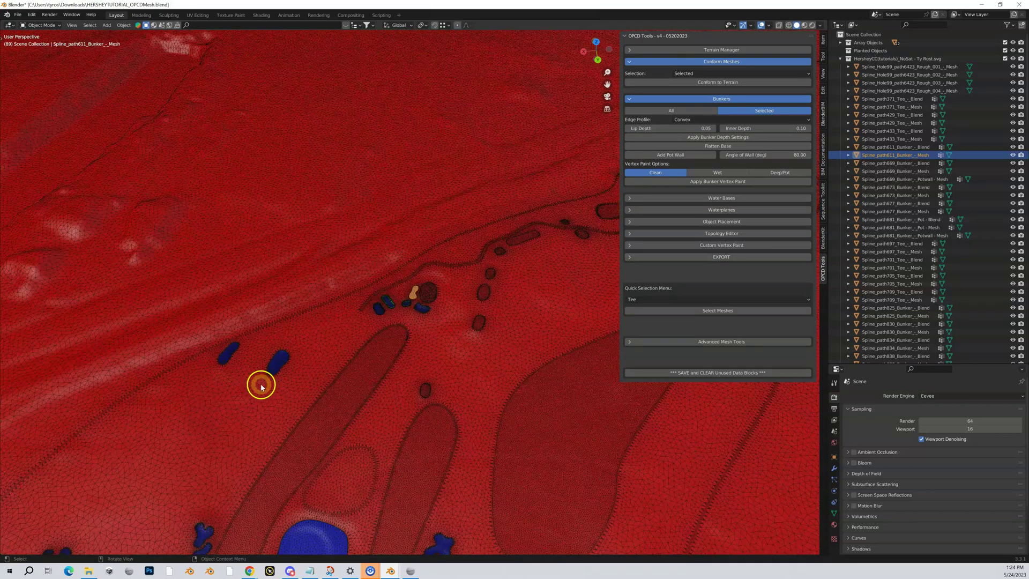
middle_click_drag(260, 384, 342, 468)
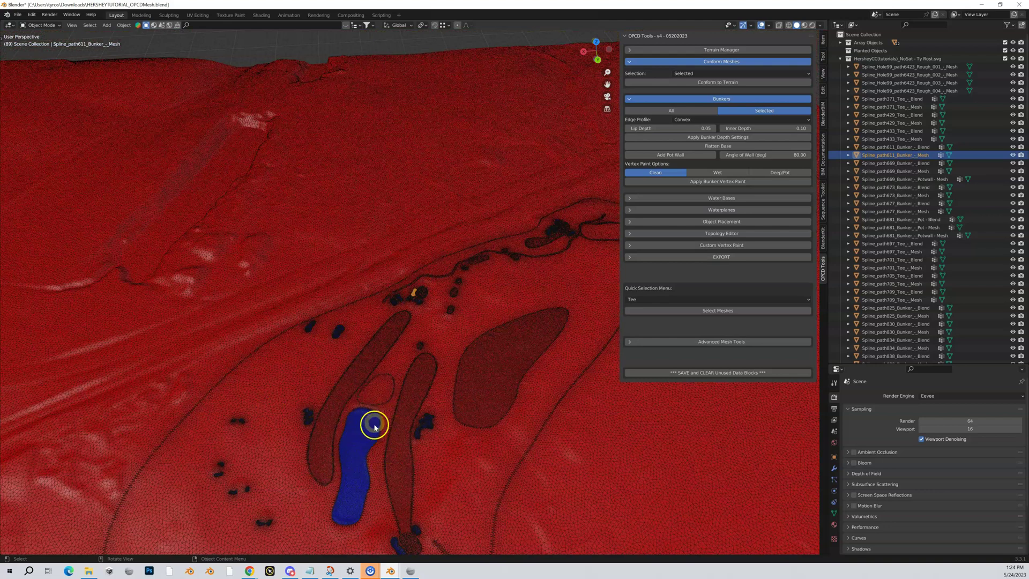
scroll(376, 415, "up", 2)
scroll(382, 411, "up", 2)
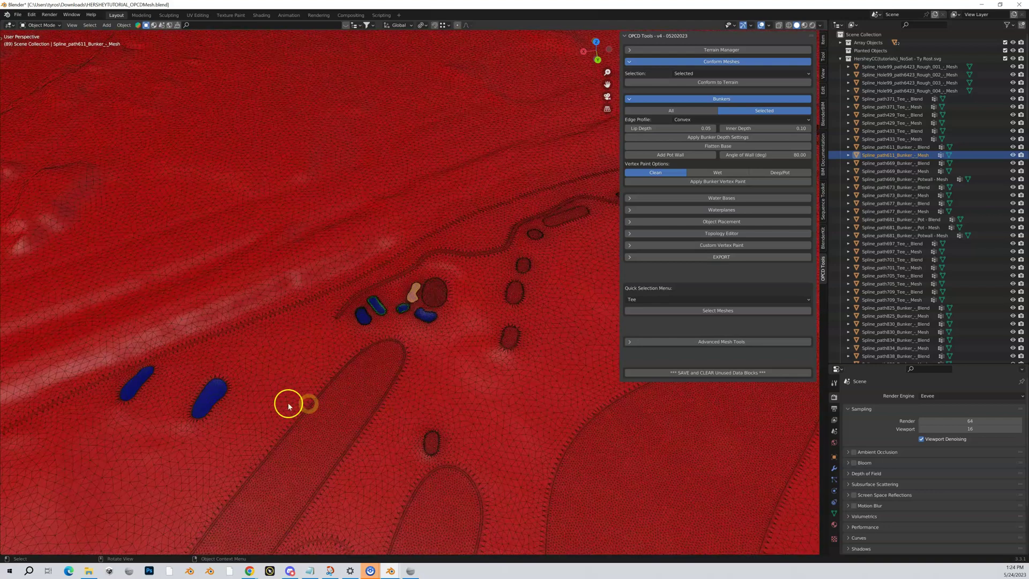
Step: Select the small bunker Spline_path4772 and pan the view toward it
left_click(214, 394)
middle_click_drag(213, 400, 307, 388)
middle_click_drag(387, 399, 384, 395)
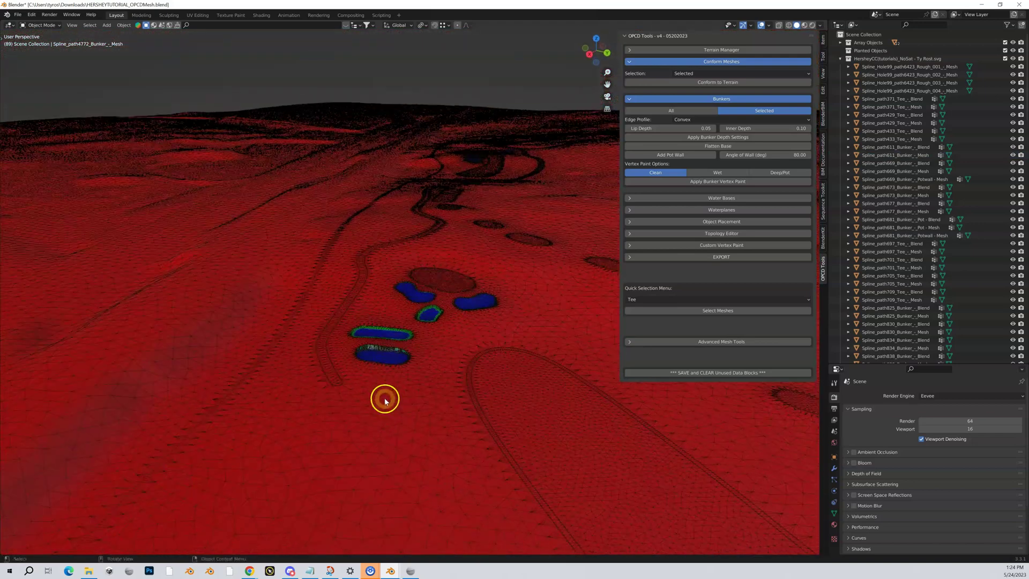
middle_click_drag(374, 432, 466, 264, "shift")
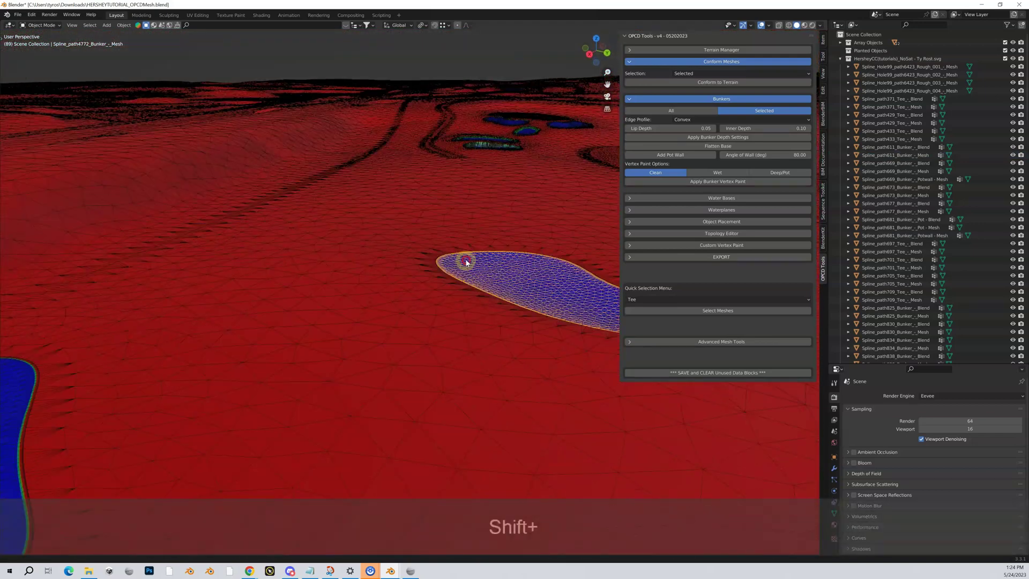
middle_click_drag(535, 278, 219, 385, "shift")
scroll(219, 385, "down", 8)
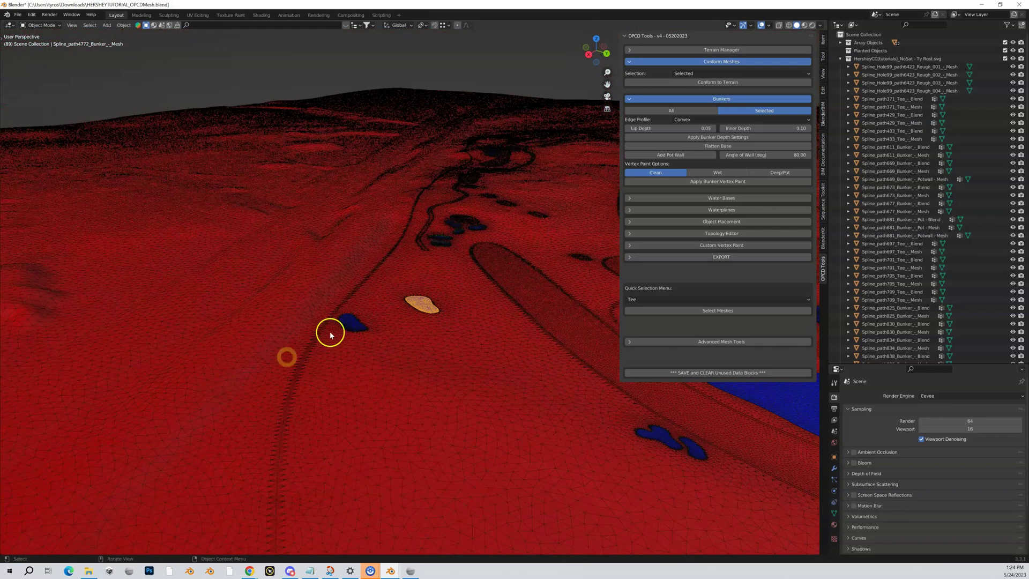
scroll(579, 416, "down", 1)
middle_click_drag(579, 417, 379, 430, "shift")
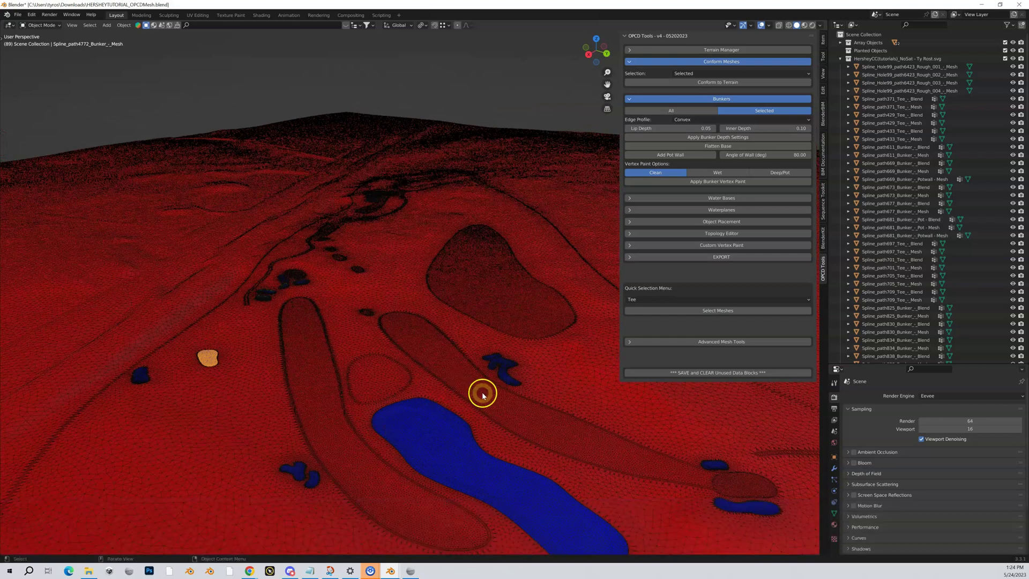